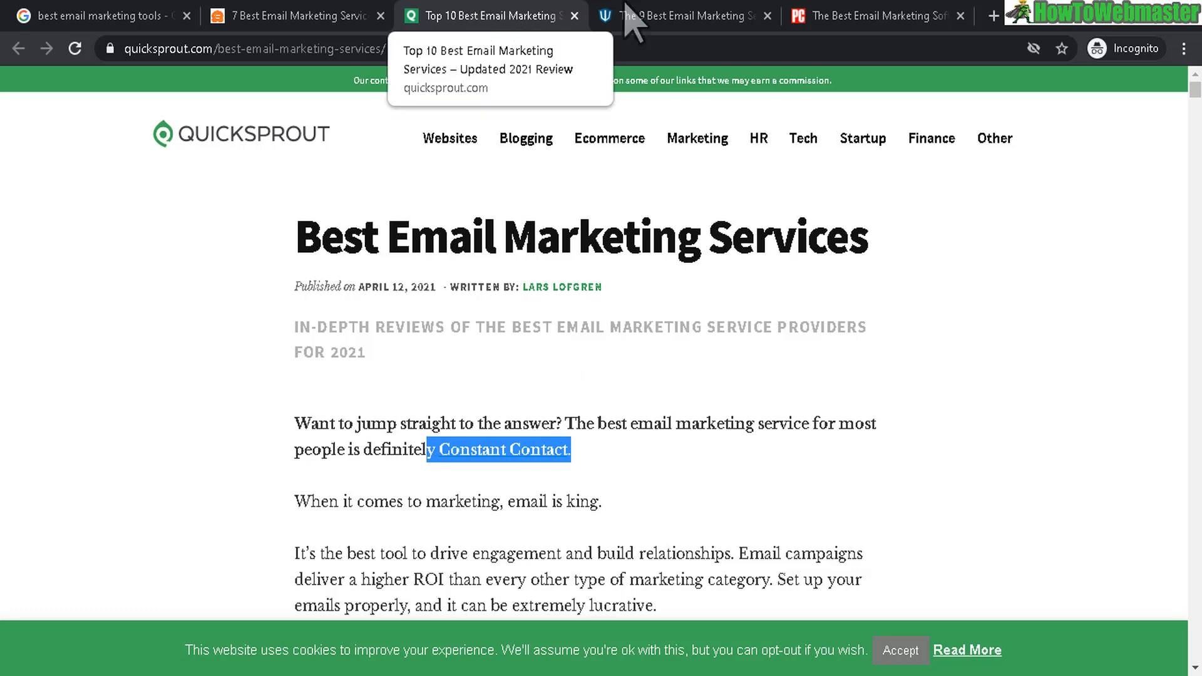
# Compare the email marketing service reviews on websitesetup.org and PCMag.
pyautogui.click(632, 19)
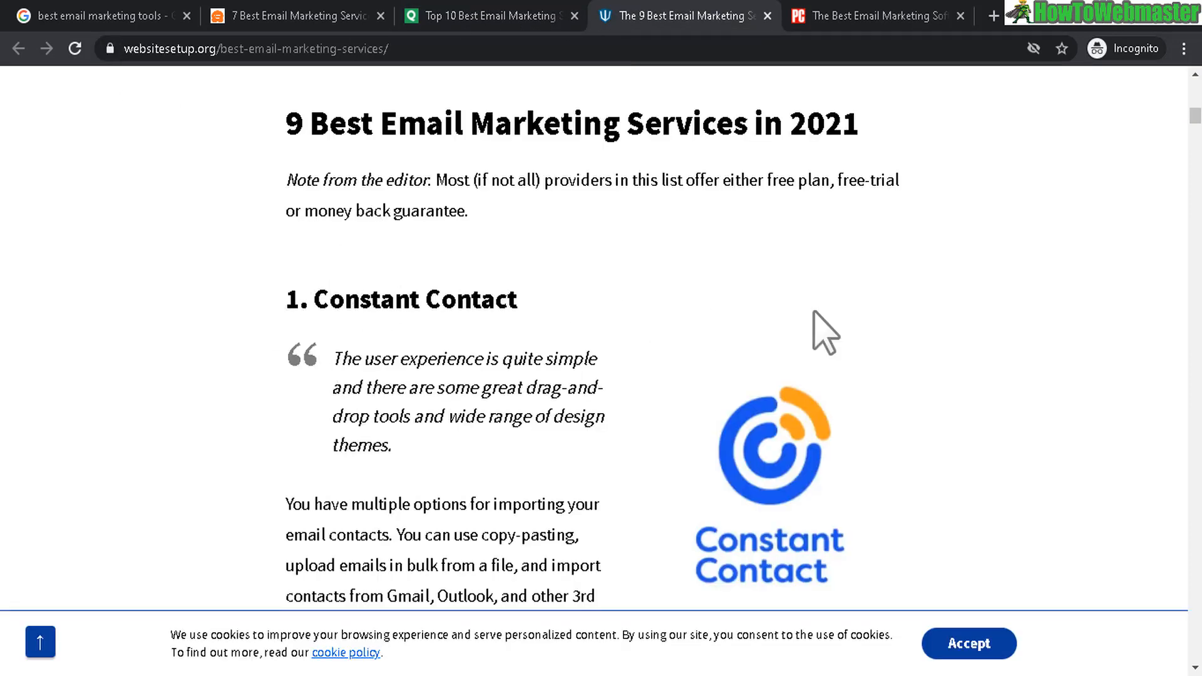
pyautogui.click(879, 16)
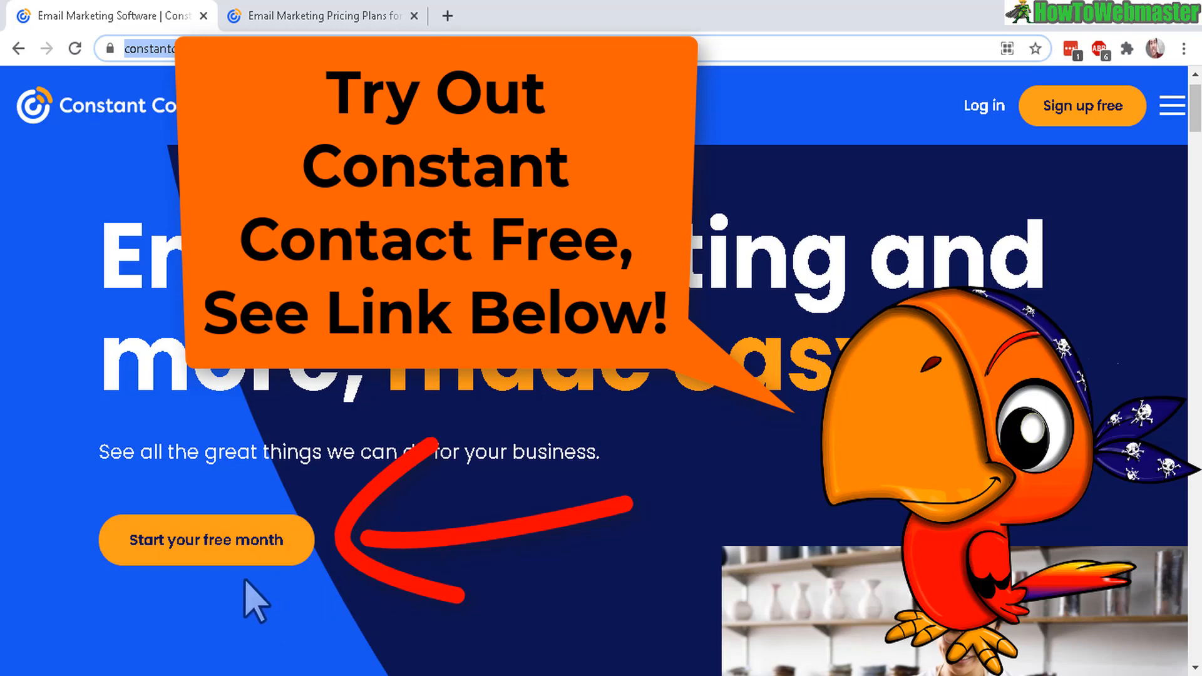
# Start the free-month sign-up for Constant Contact's Email Plan and check the contact-count options, keeping 0-500.
pyautogui.click(144, 546)
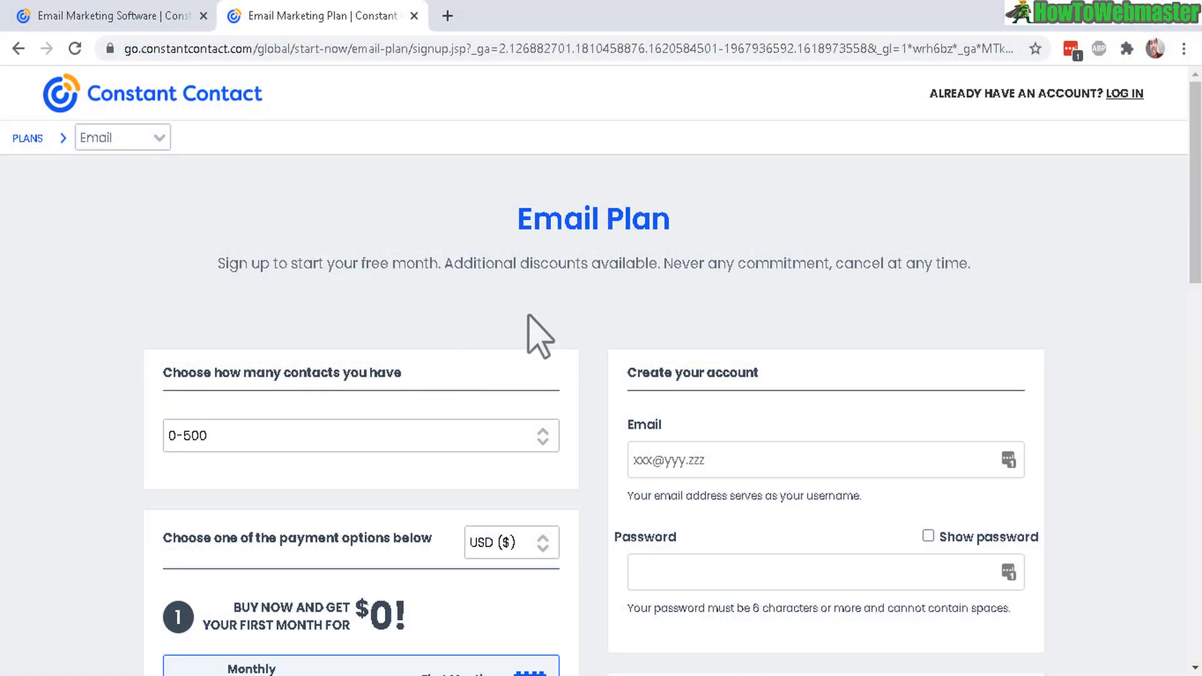
pyautogui.scroll(-5, 533, 296)
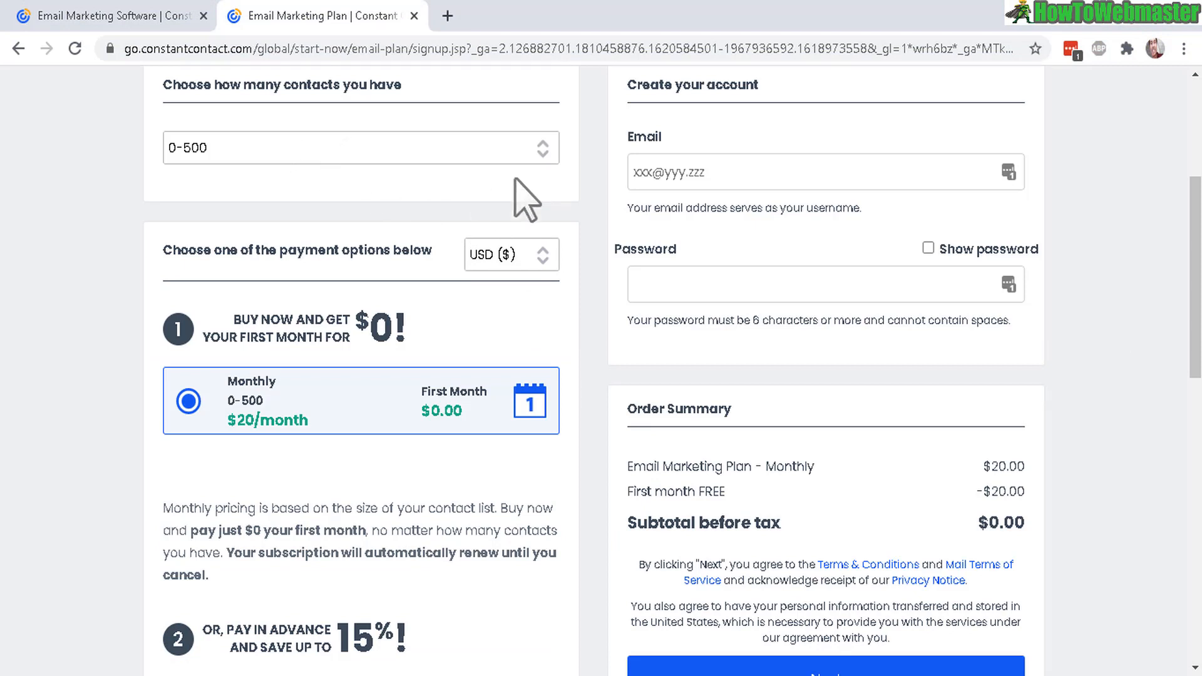
pyautogui.click(460, 154)
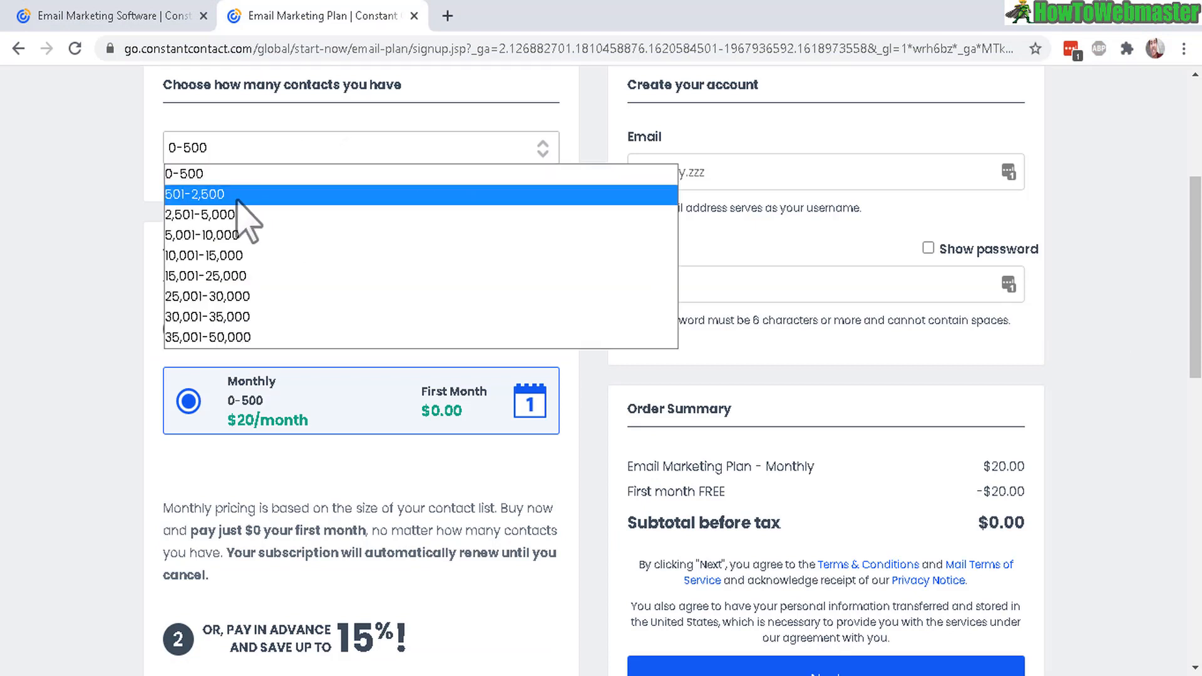
pyautogui.click(715, 149)
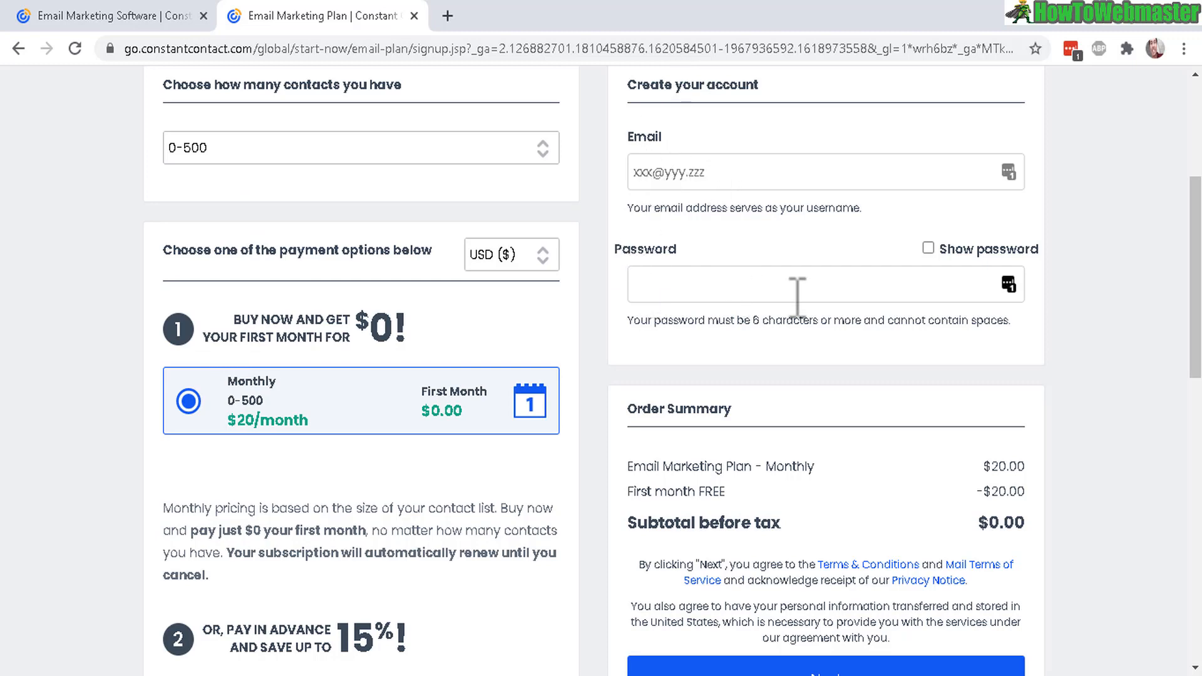
# Examine the Email Plan's prepayment and nonprofit discounts, order summary and list of included features.
pyautogui.scroll(-5, 1086, 344)
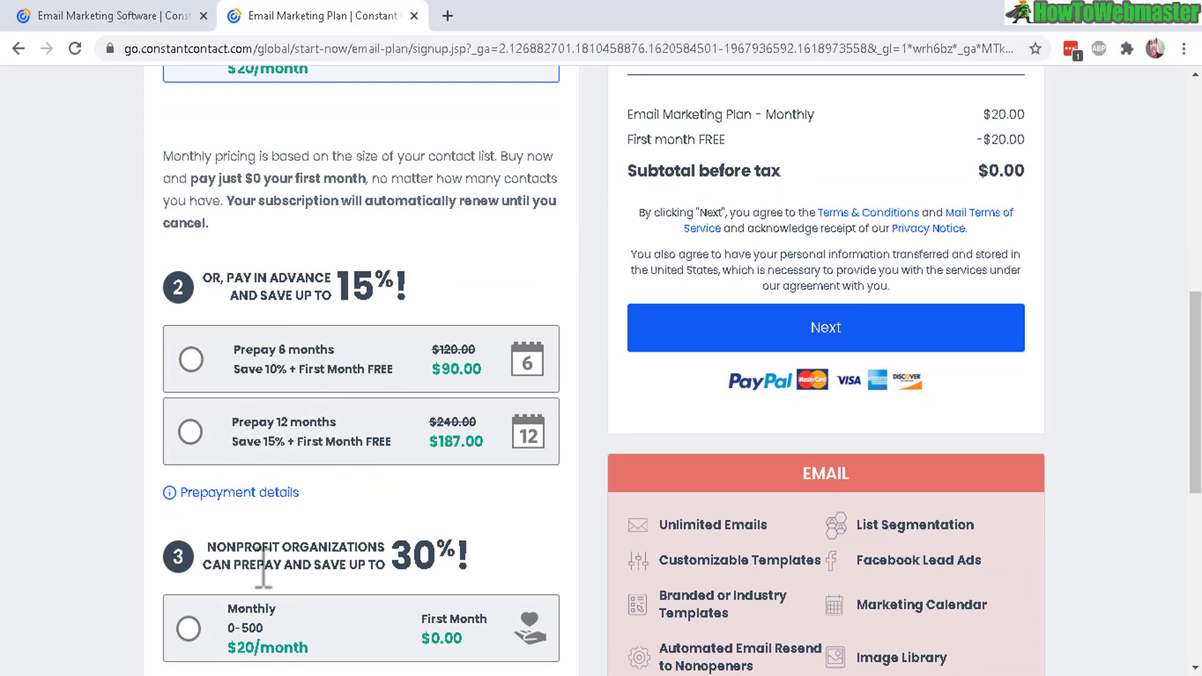
pyautogui.moveTo(208, 548); pyautogui.dragTo(308, 548)
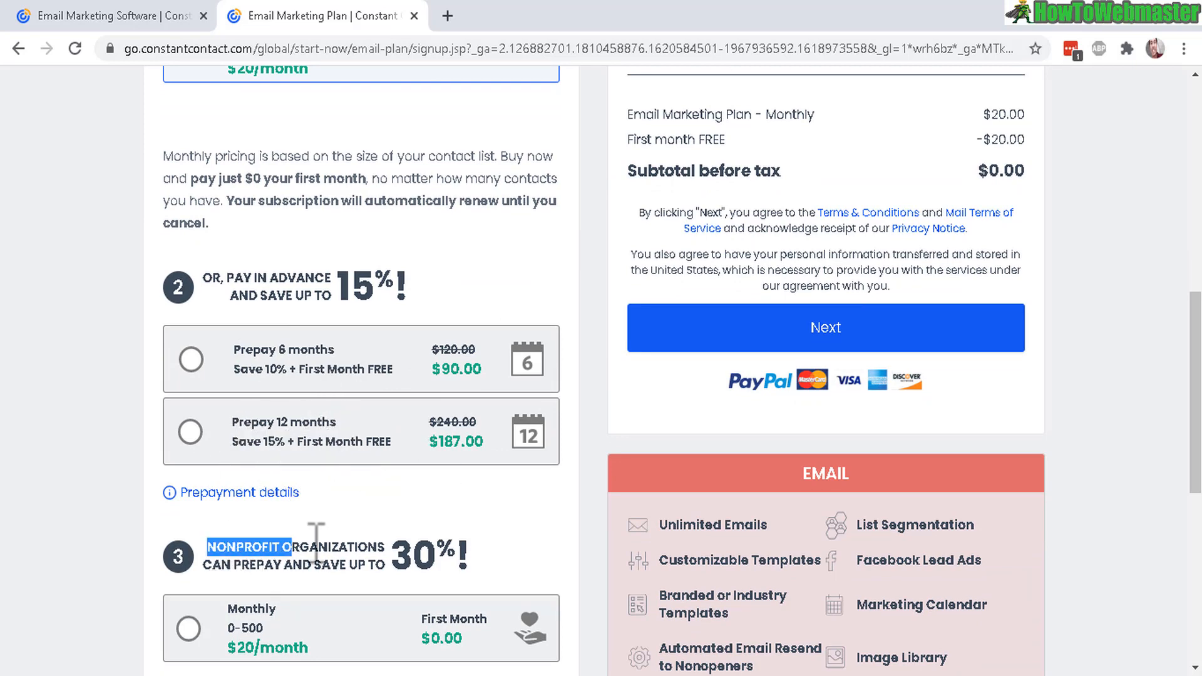
pyautogui.scroll(-6, 835, 273)
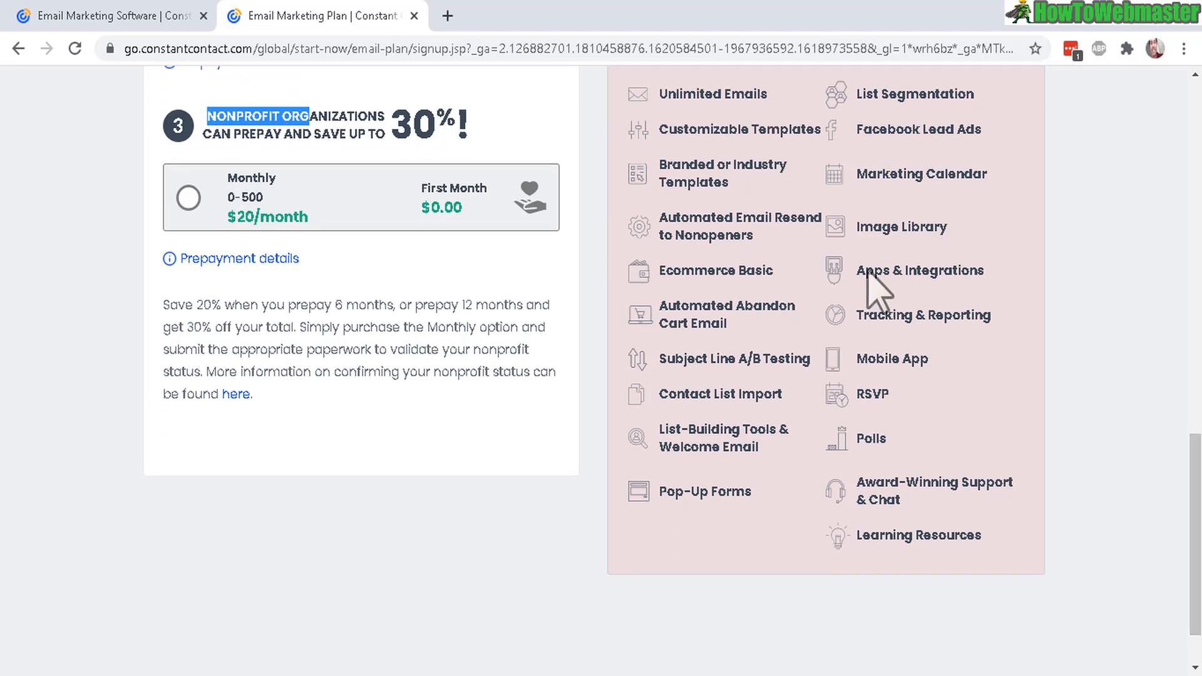
pyautogui.moveTo(712, 361); pyautogui.dragTo(825, 368)
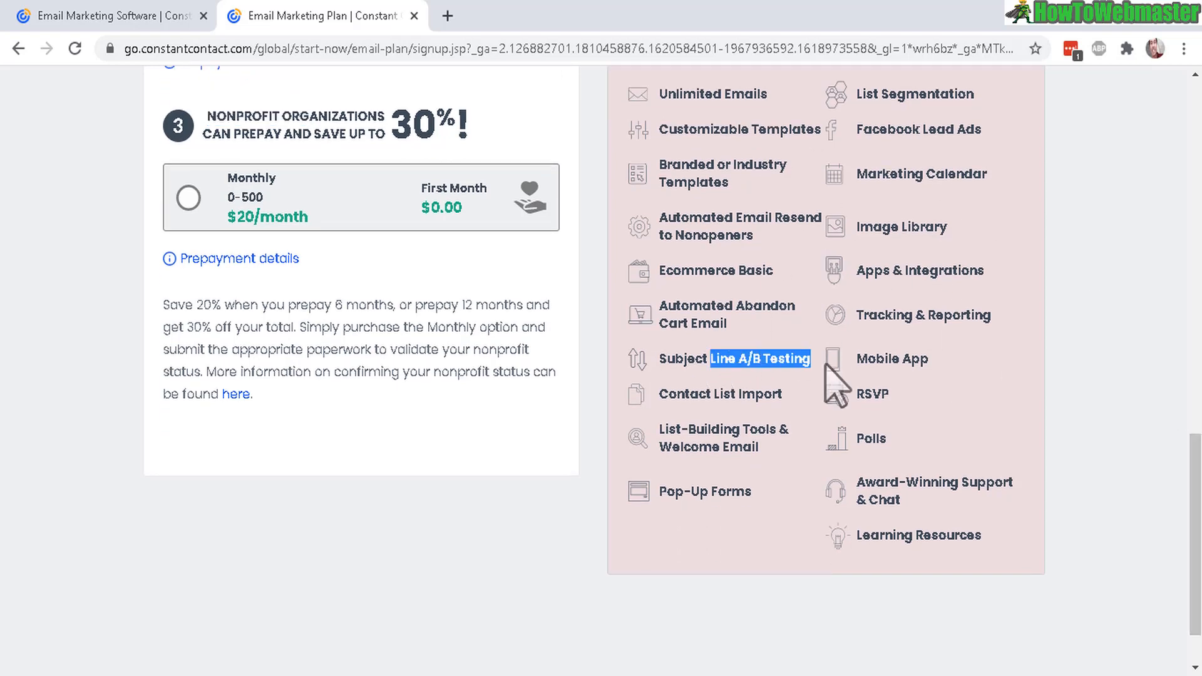
pyautogui.moveTo(692, 396); pyautogui.dragTo(790, 404)
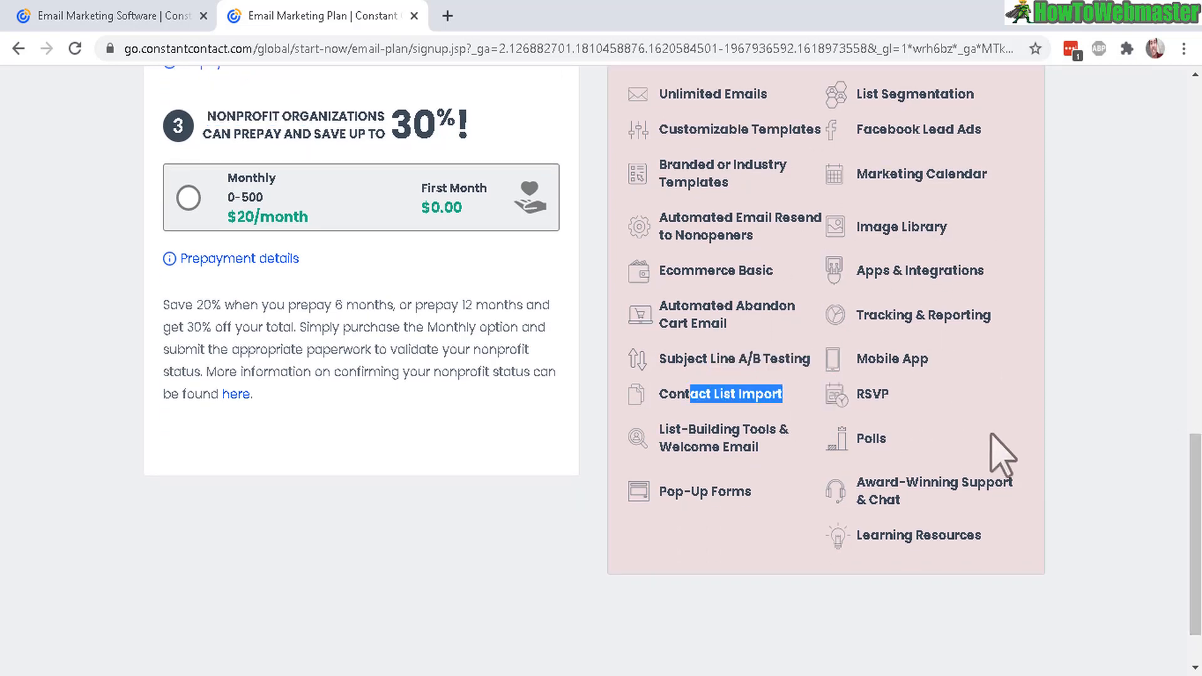
pyautogui.scroll(7, 695, 519)
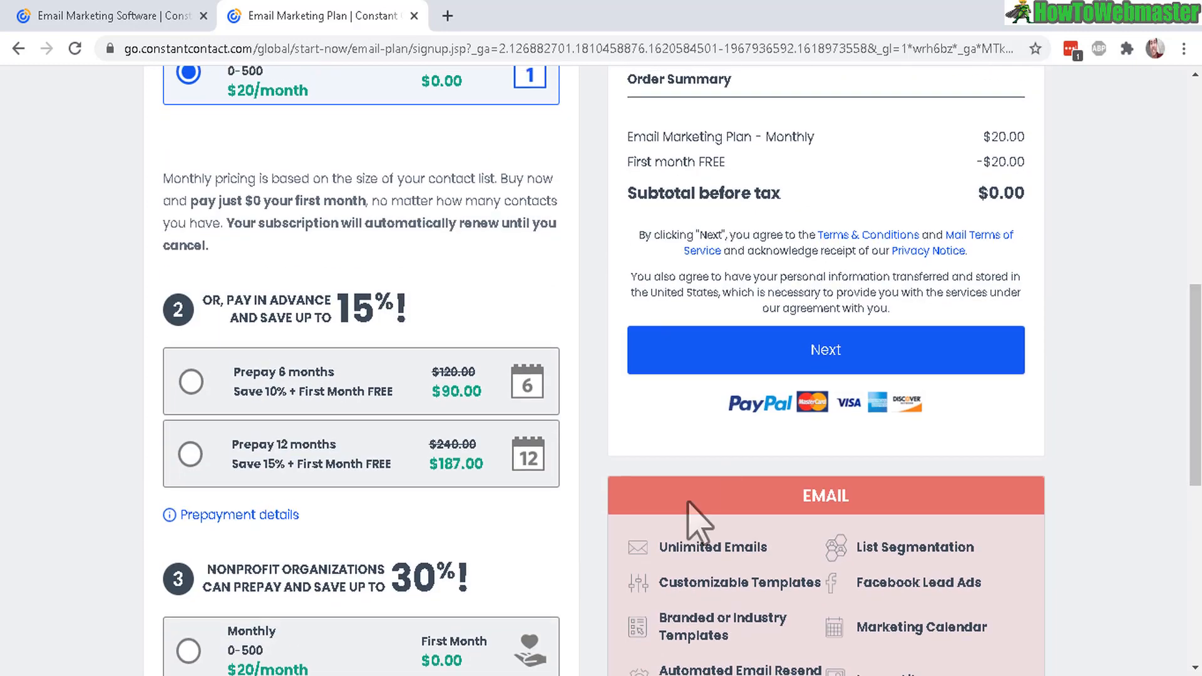
pyautogui.moveTo(659, 548); pyautogui.dragTo(768, 548)
pyautogui.scroll(1, 1192, 370)
pyautogui.scroll(5, 681, 371)
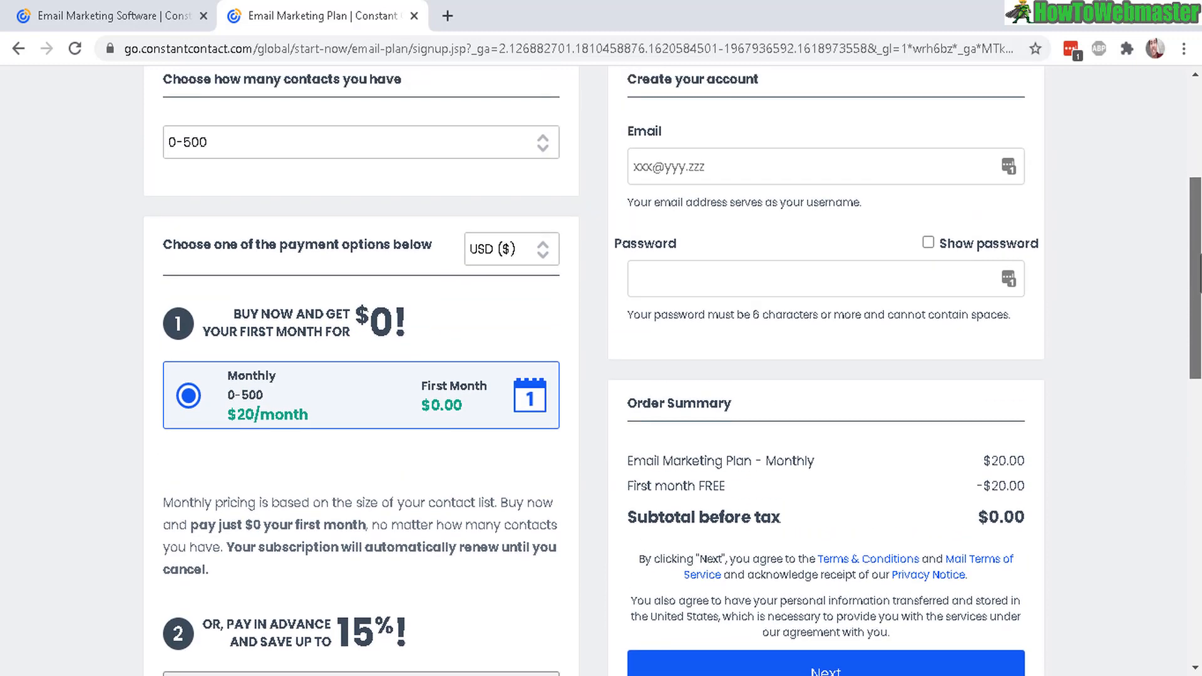
pyautogui.scroll(-6, 1192, 350)
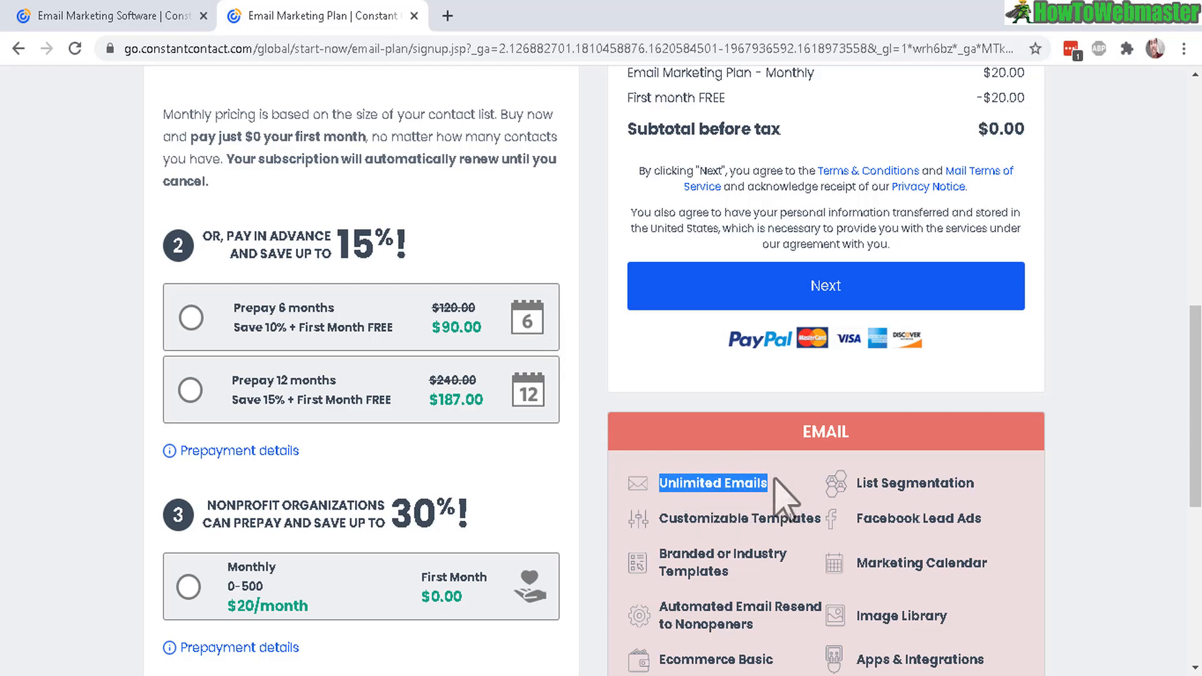
# Enter the account email and password, keep the Monthly 0-500 plan and submit the sign-up form.
pyautogui.scroll(2, 779, 491)
pyautogui.scroll(3, 242, 300)
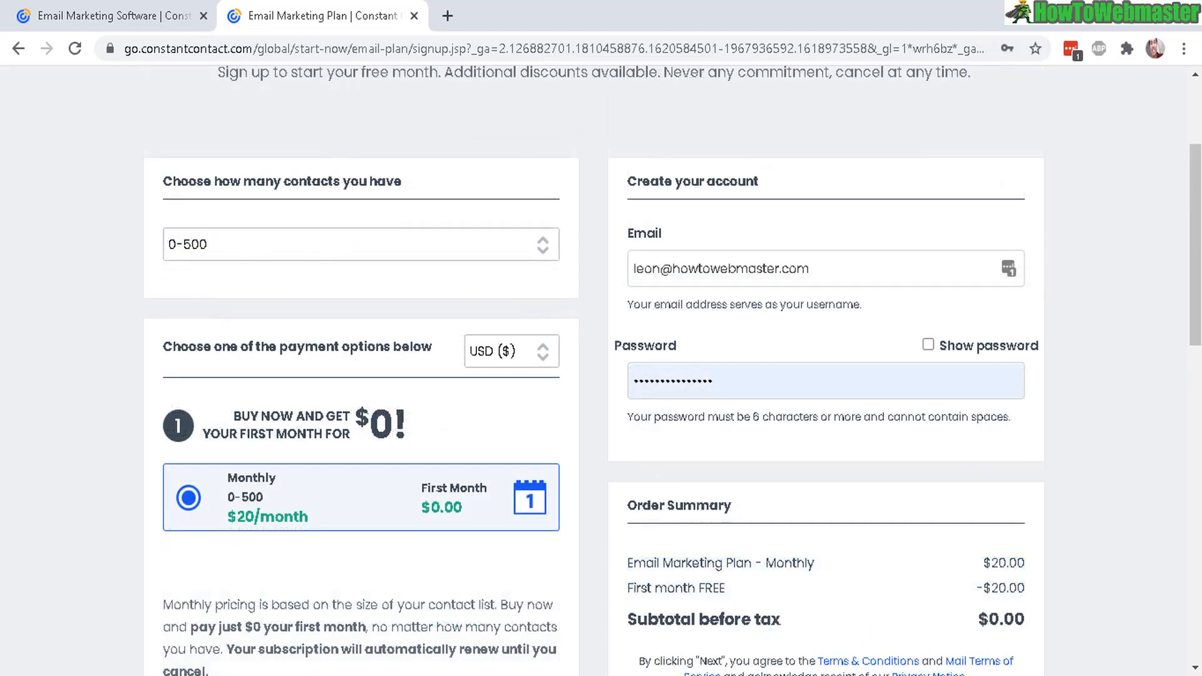
pyautogui.scroll(-3, 601, 375)
pyautogui.scroll(-1, 817, 508)
pyautogui.click(809, 486)
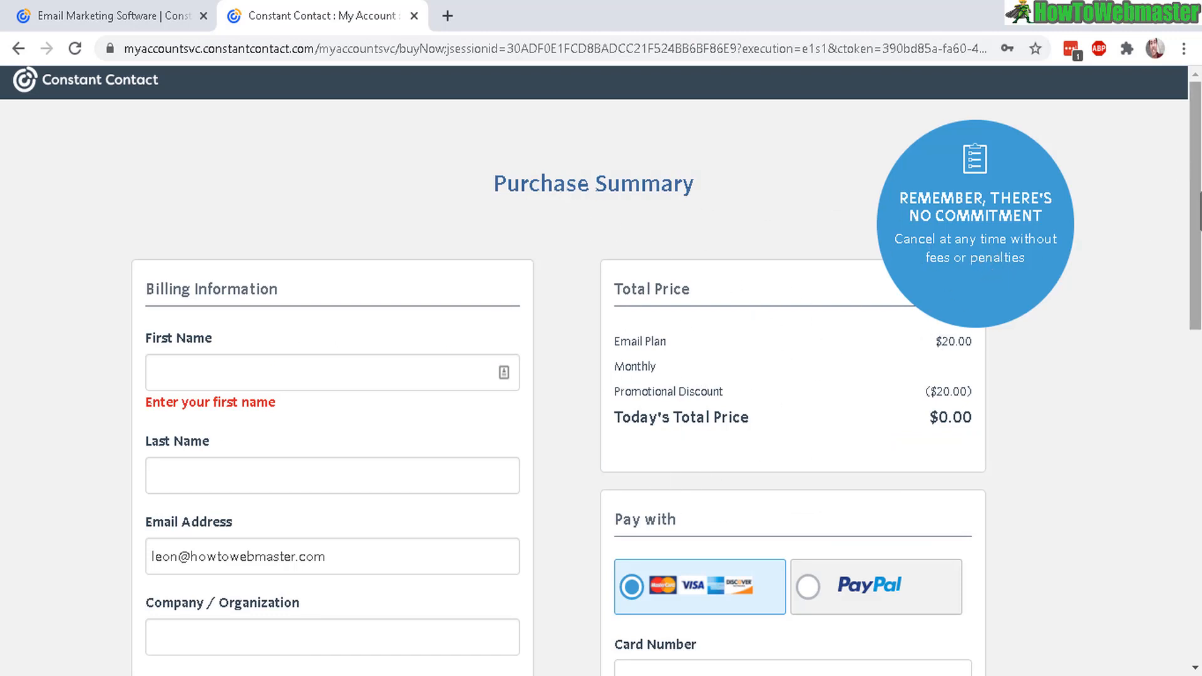
# Fill in the billing information, choose PayPal as the payment method and continue to the PayPal checkout.
pyautogui.moveTo(1200, 192); pyautogui.dragTo(1200, 256)
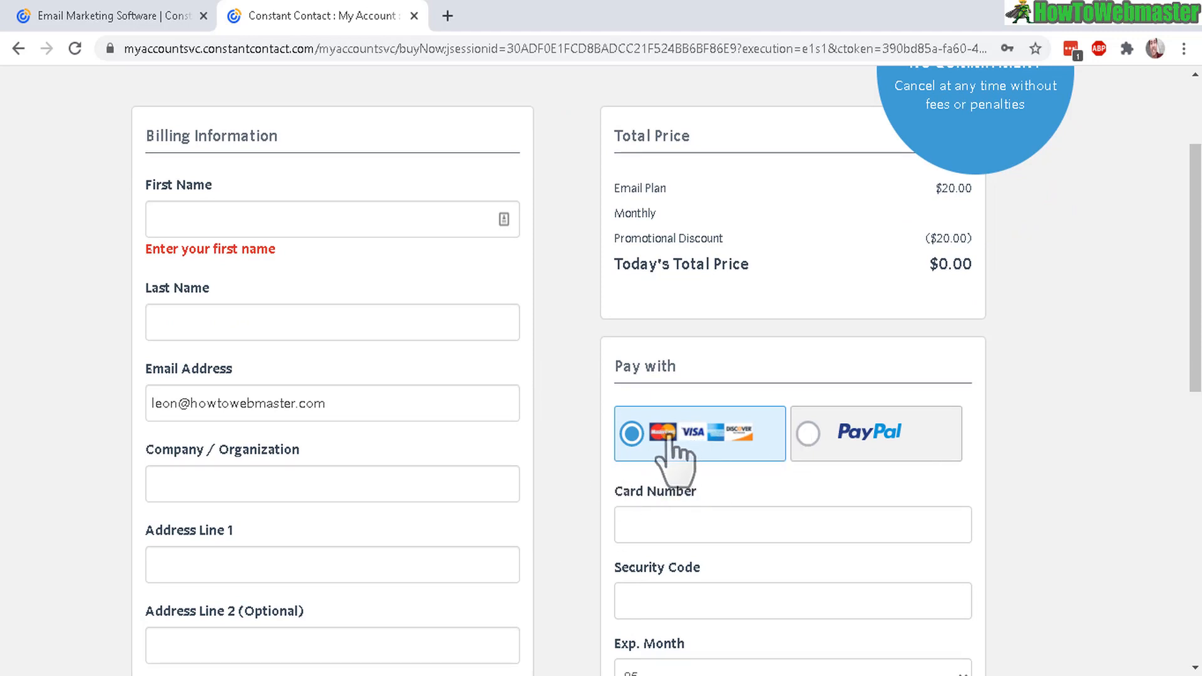
pyautogui.moveTo(1196, 330); pyautogui.dragTo(1194, 277)
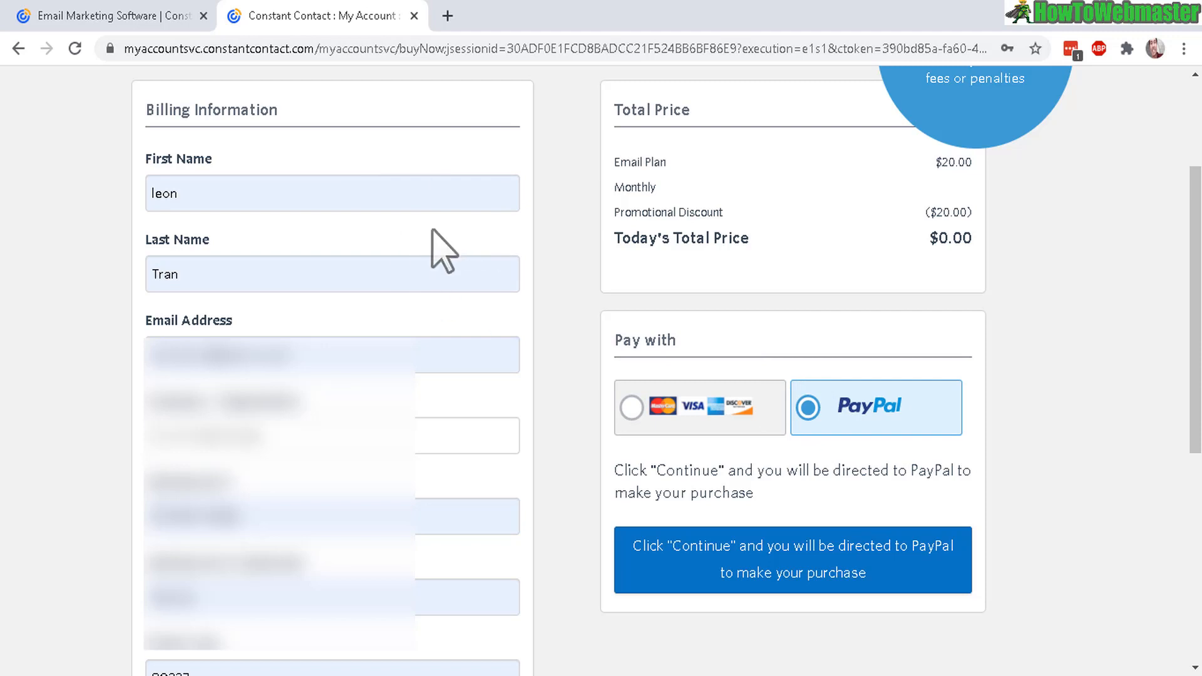
pyautogui.click(808, 559)
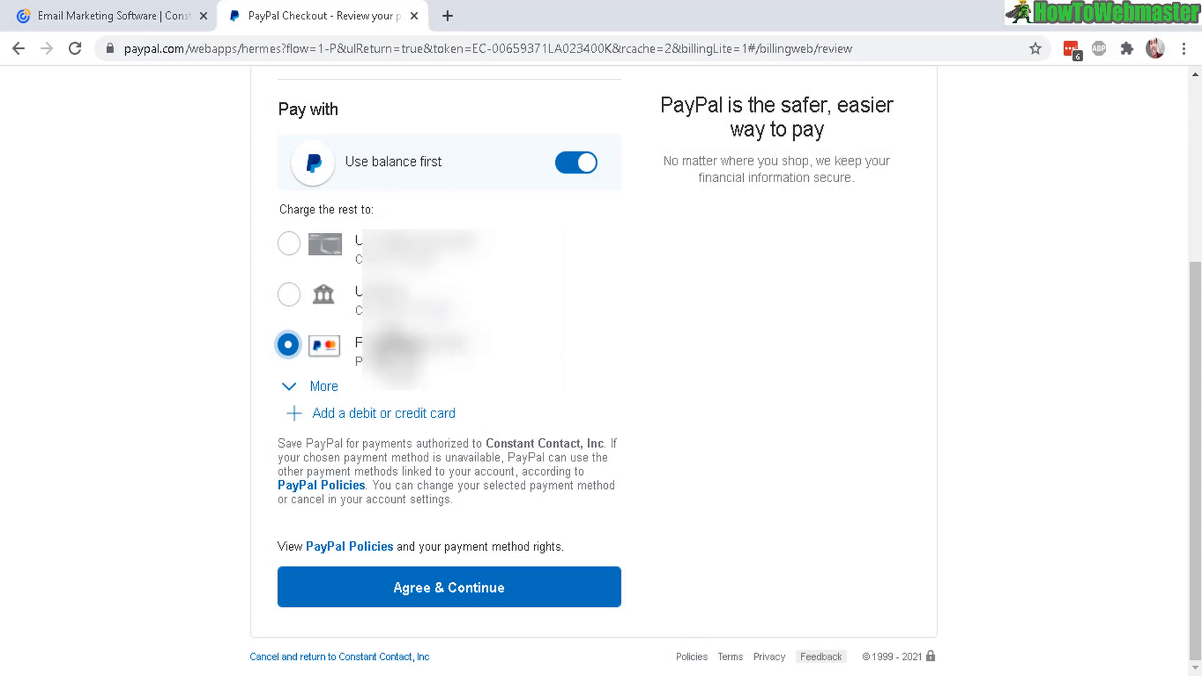
# Agree to the PayPal payment authorization and submit the Constant Contact order.
pyautogui.click(483, 599)
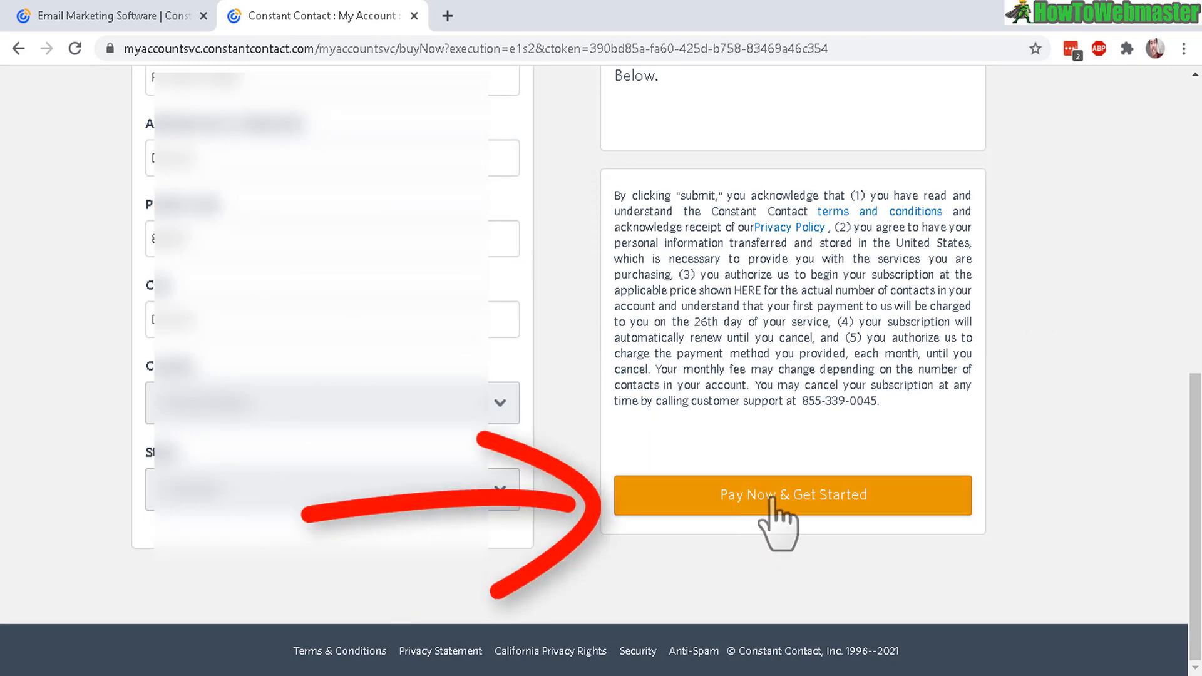
pyautogui.click(873, 503)
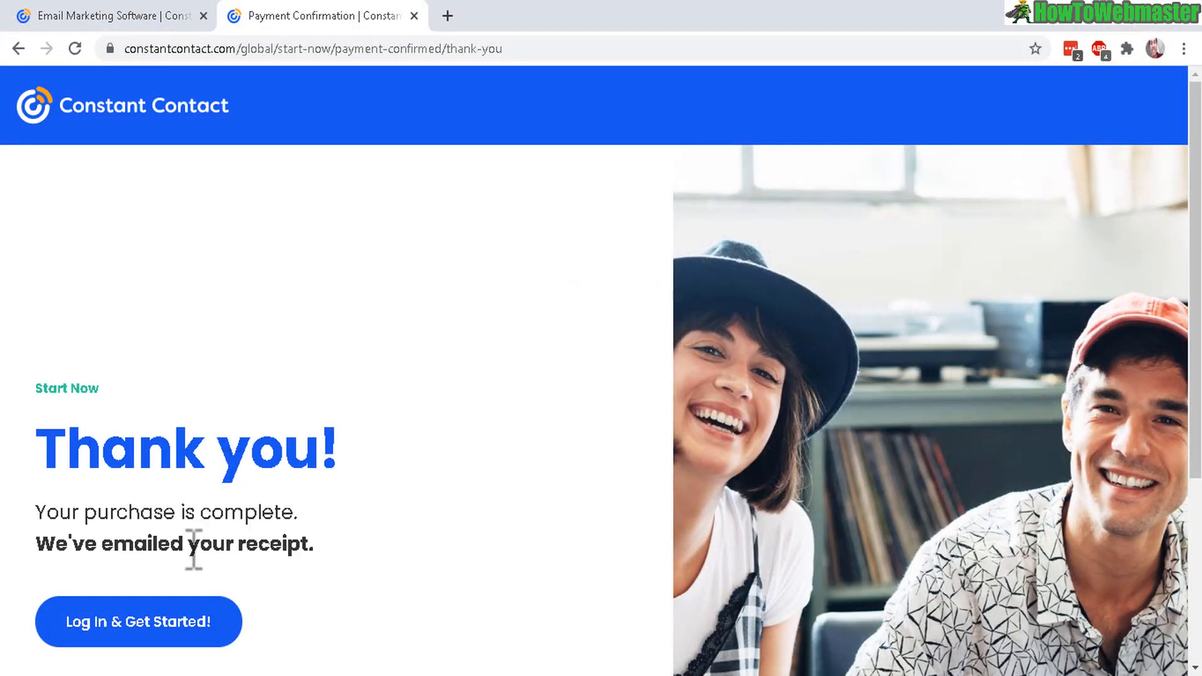
# Log in to the new account from the purchase confirmation page and review the Getting started section.
pyautogui.moveTo(115, 544); pyautogui.dragTo(350, 549)
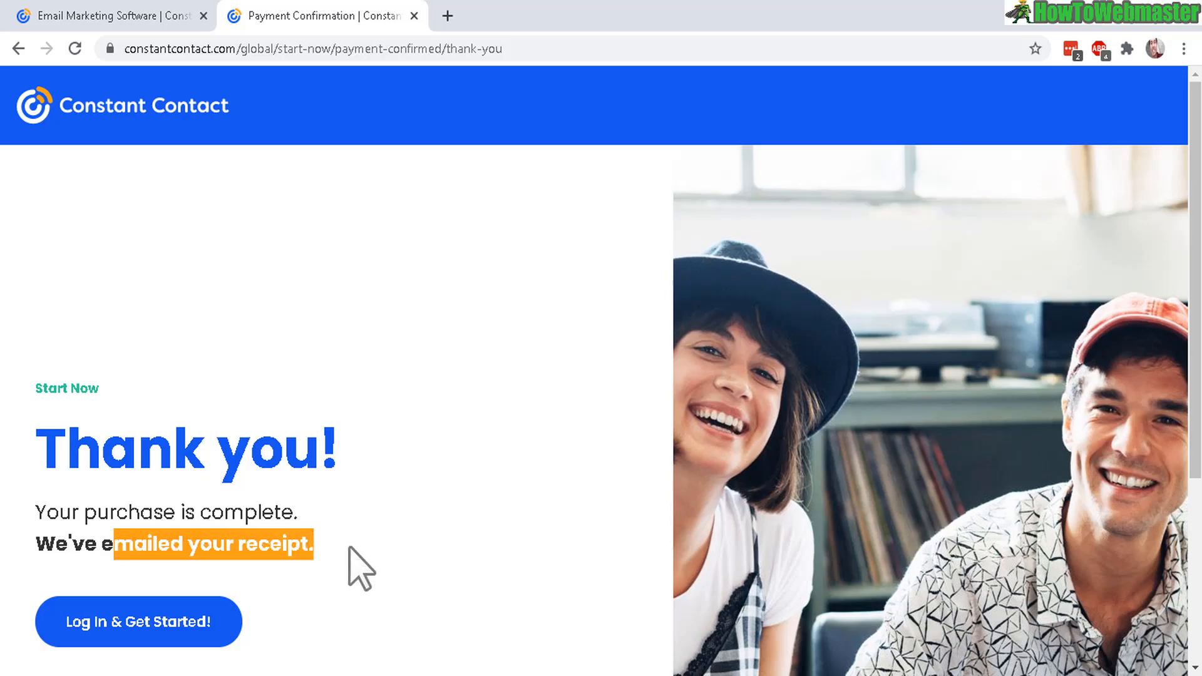
pyautogui.click(166, 638)
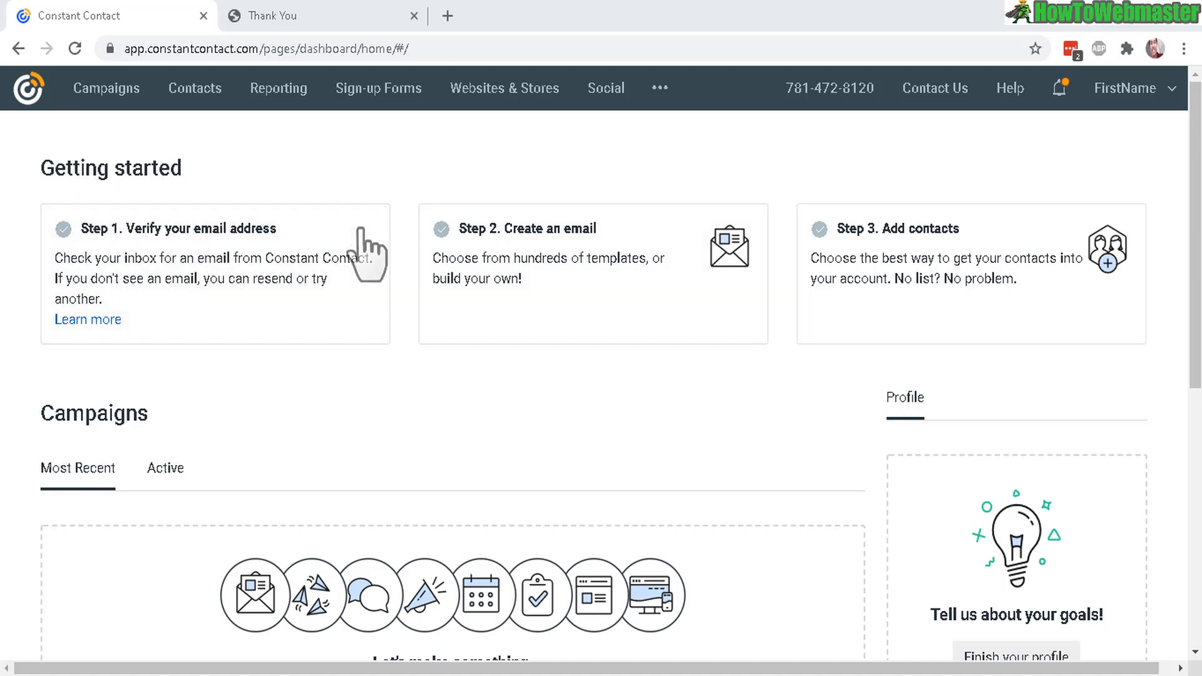
pyautogui.moveTo(40, 168); pyautogui.dragTo(207, 187)
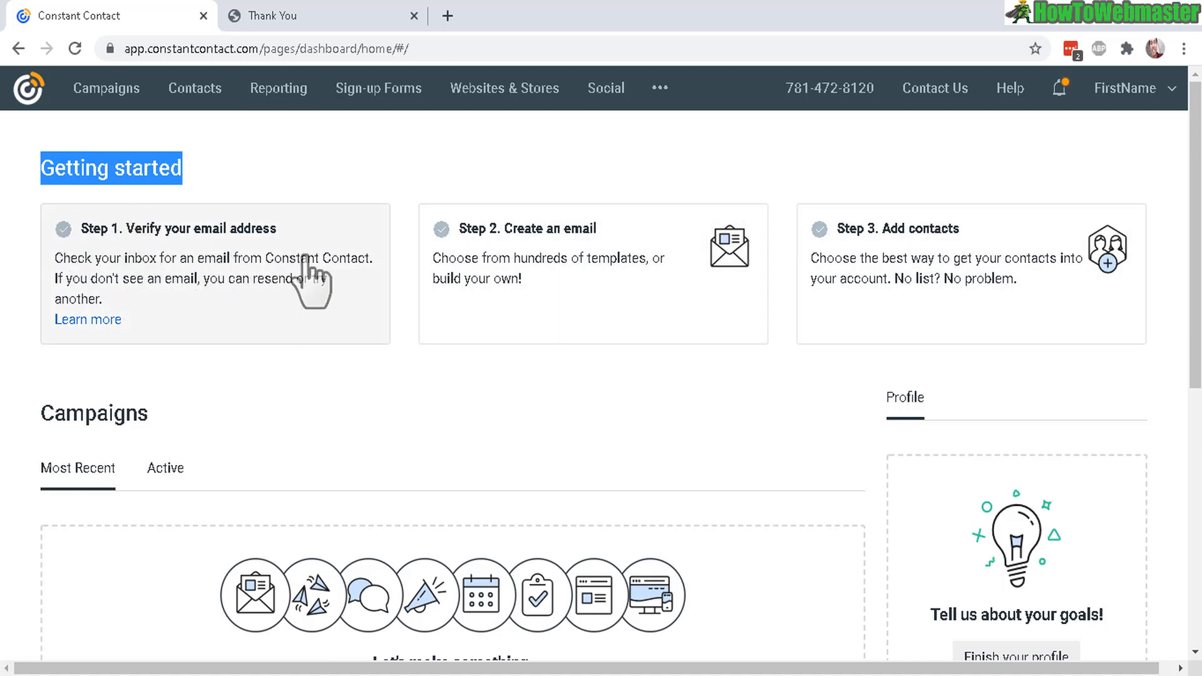
# Review the email verification confirmation page, then close it to return to the dashboard.
pyautogui.click(299, 7)
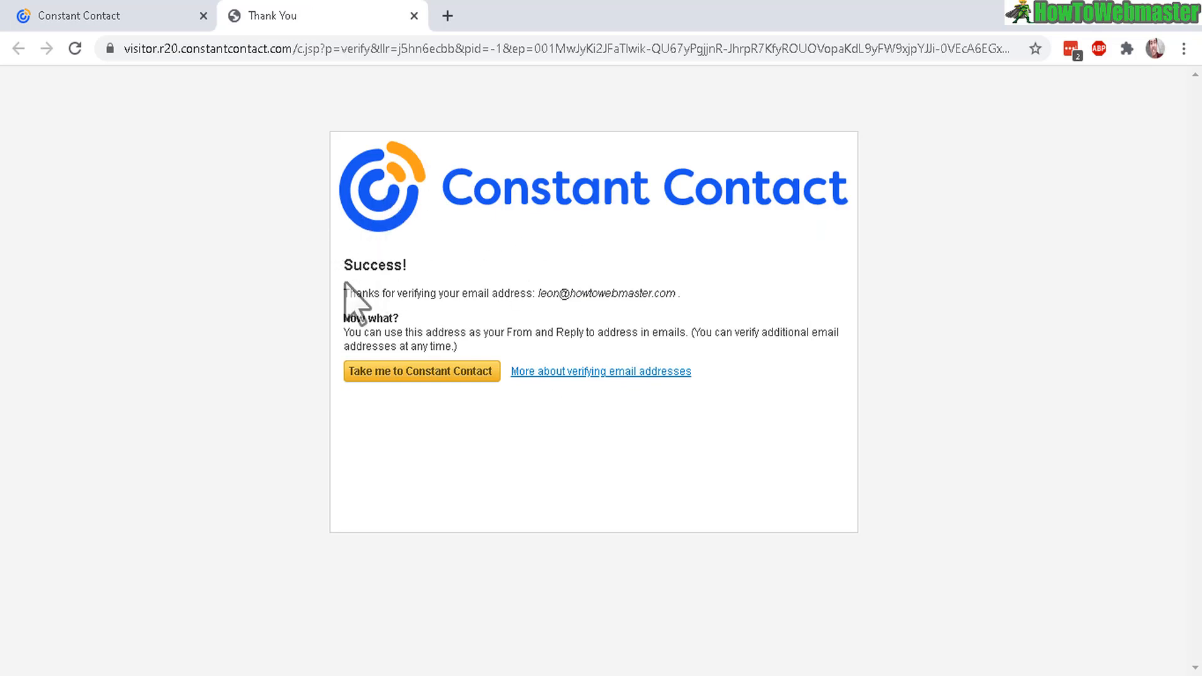
pyautogui.moveTo(340, 260); pyautogui.dragTo(554, 267)
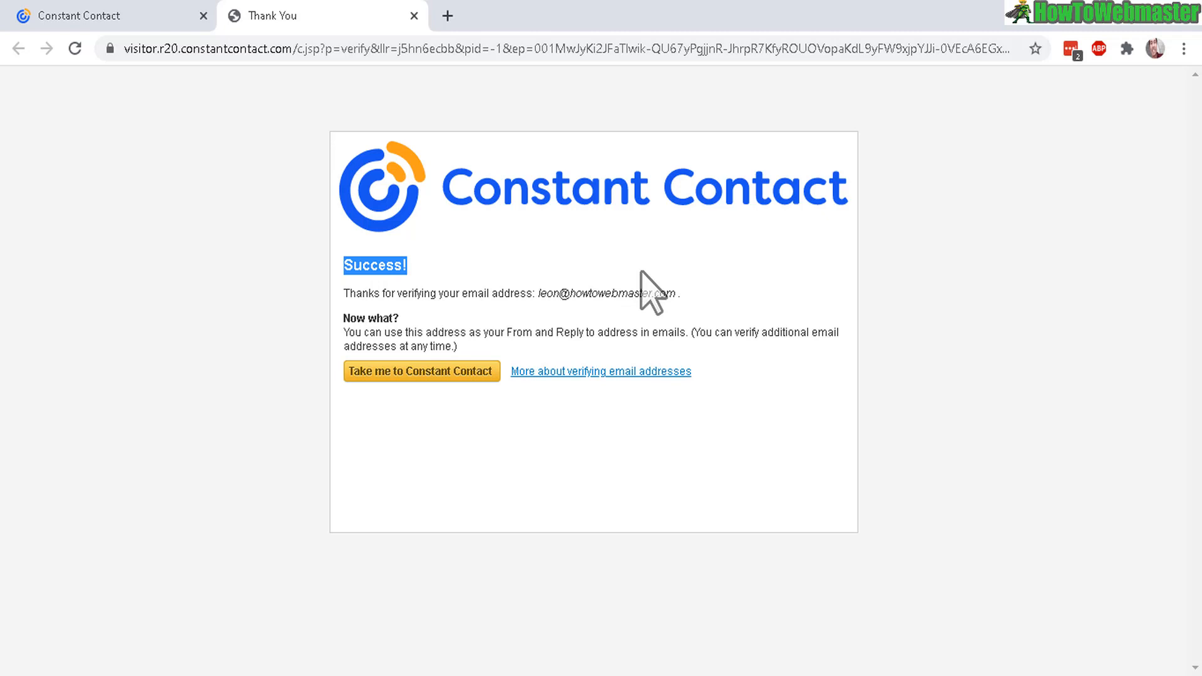
pyautogui.click(414, 15)
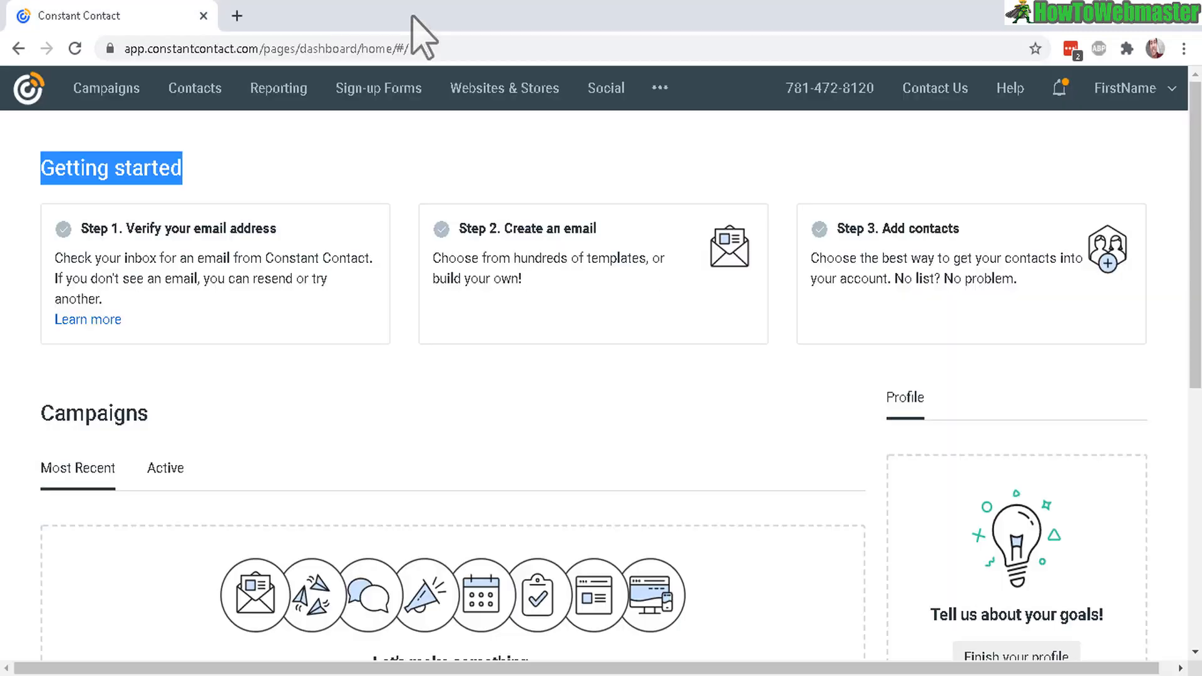
# Create a new email from the Mother's Day Sale template.
pyautogui.click(665, 280)
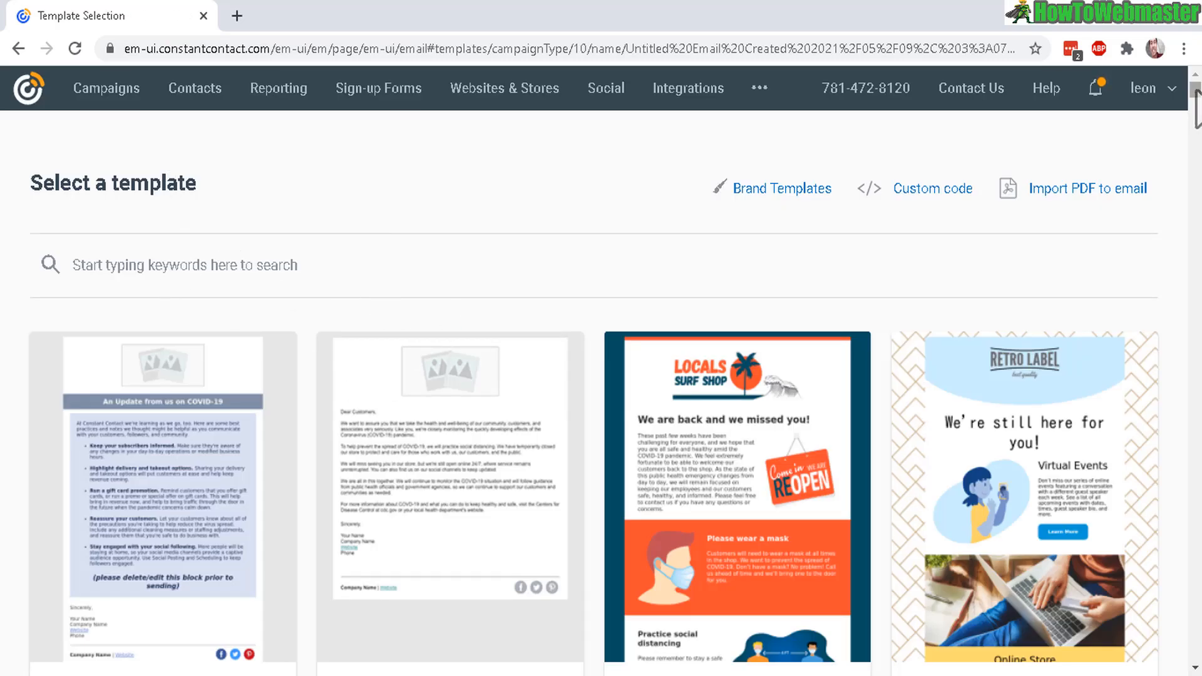
pyautogui.scroll(-10, 593, 388)
pyautogui.scroll(9, 593, 389)
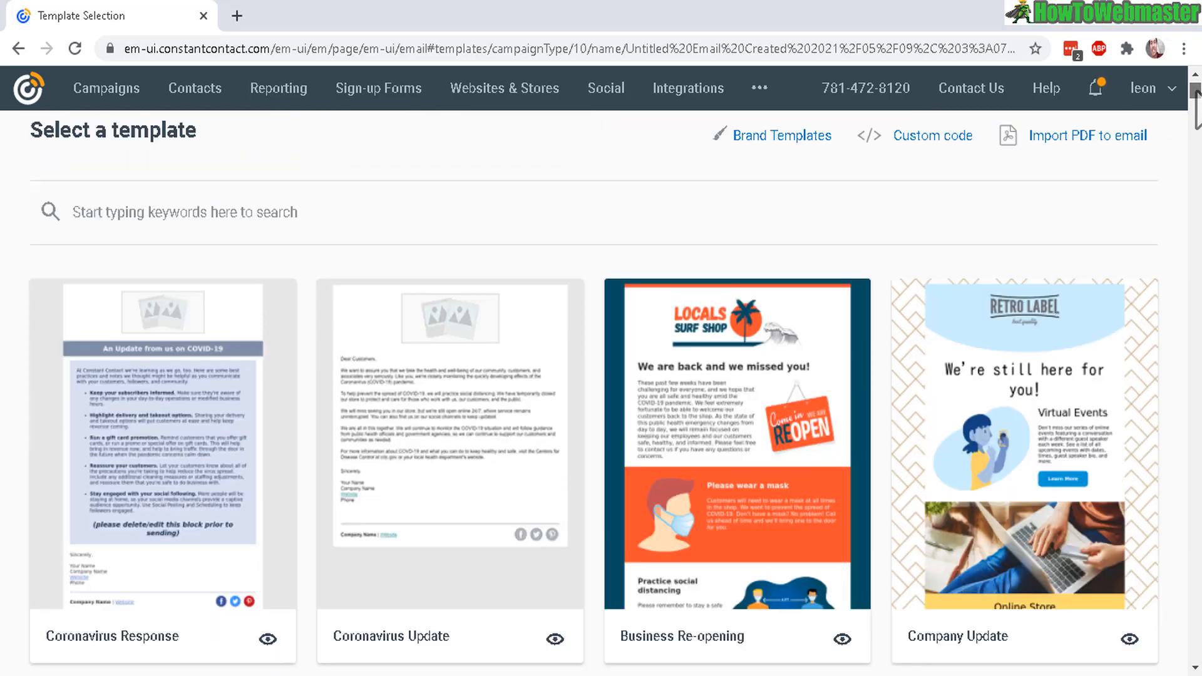
pyautogui.moveTo(1196, 92); pyautogui.dragTo(1191, 109)
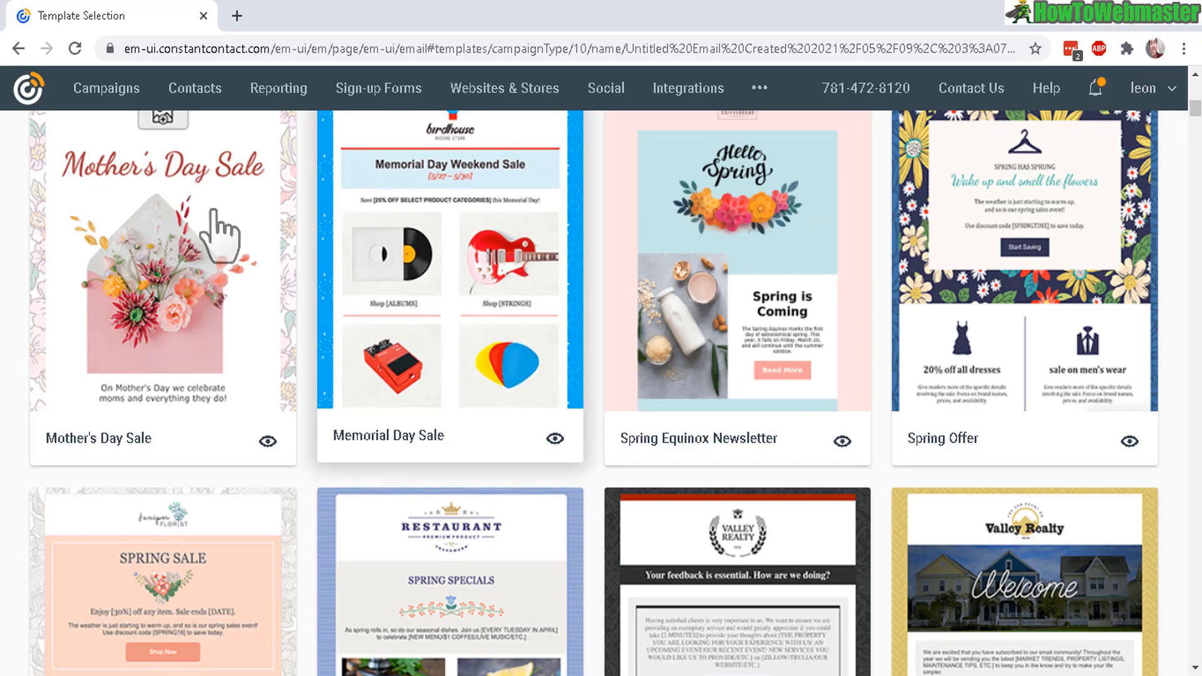
pyautogui.click(173, 269)
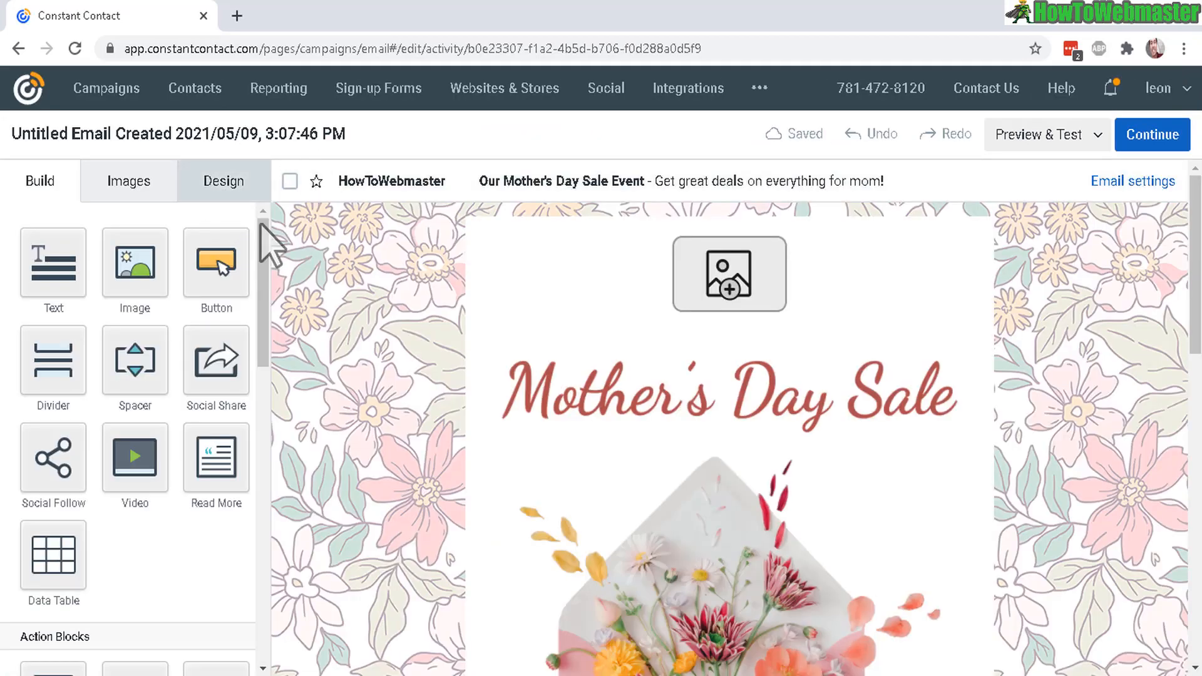
# Enlarge the logo image placeholder above the Mother's Day Sale heading and open its image options.
pyautogui.moveTo(1193, 241); pyautogui.dragTo(1188, 177)
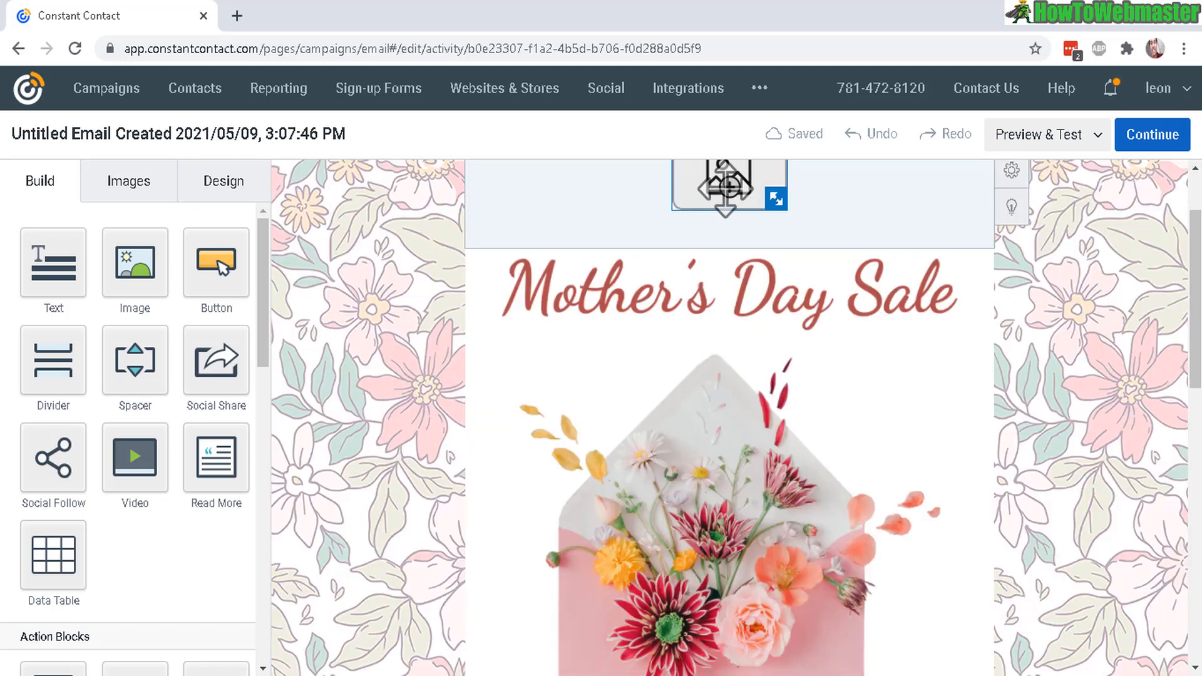
pyautogui.moveTo(726, 186); pyautogui.dragTo(748, 259)
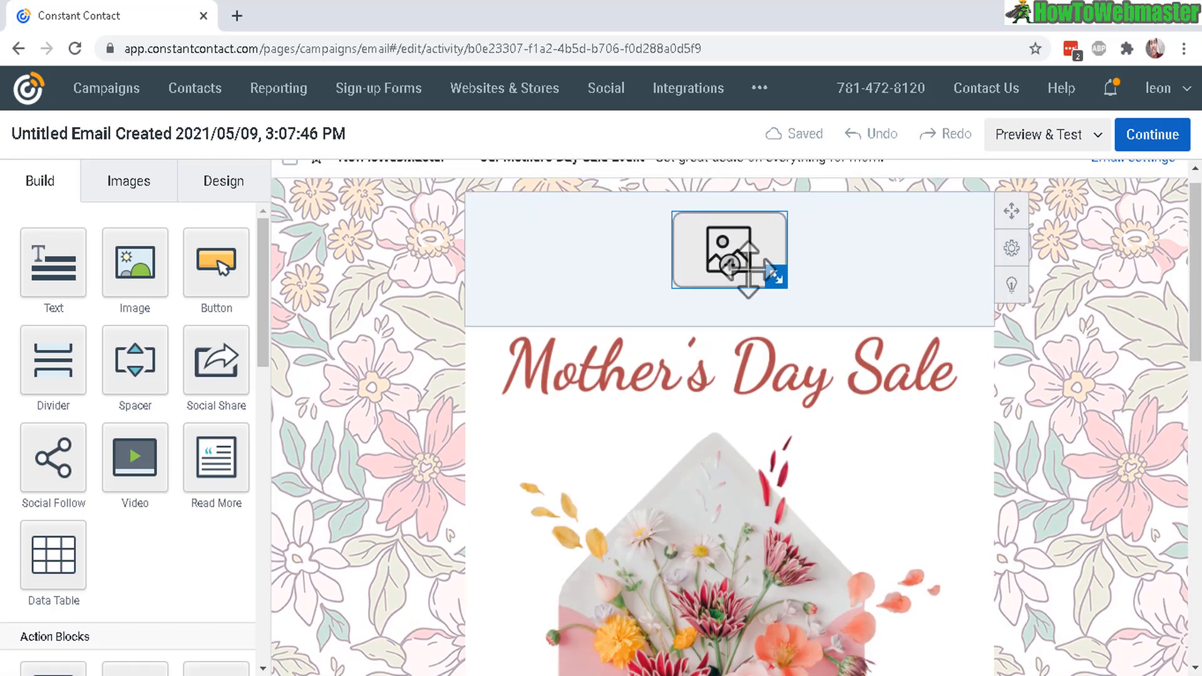
pyautogui.moveTo(777, 276)
pyautogui.mouseDown()
pyautogui.moveTo(805, 299)
pyautogui.moveTo(782, 281)
pyautogui.mouseUp()
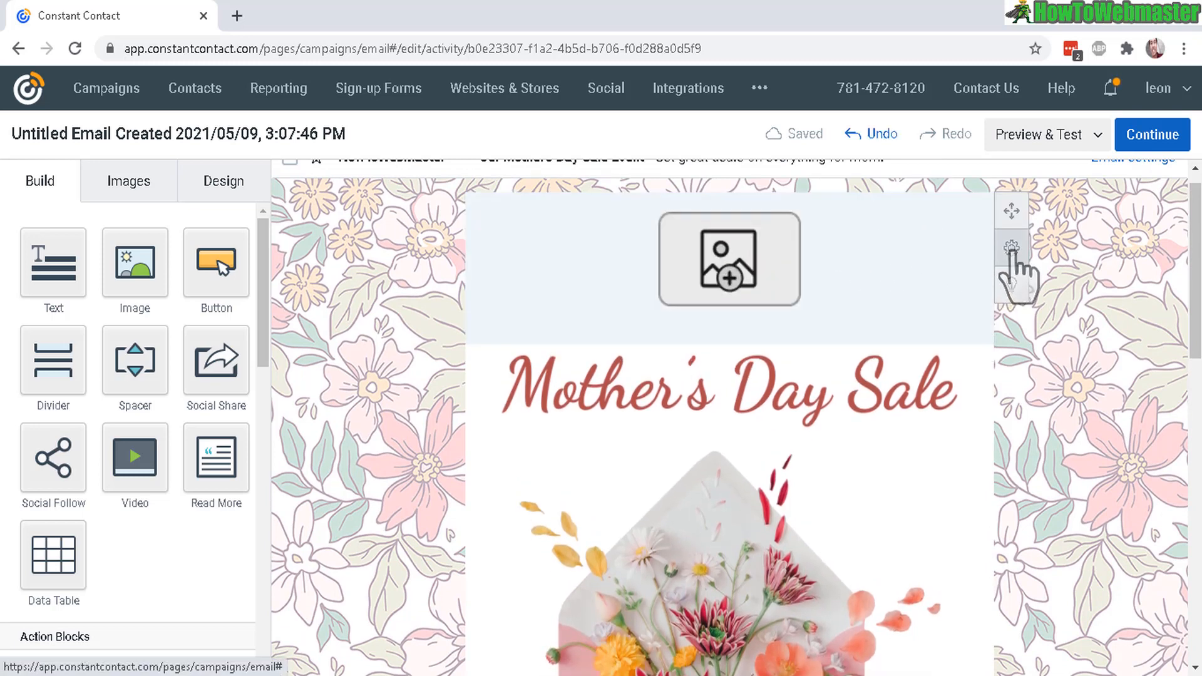
pyautogui.click(1013, 250)
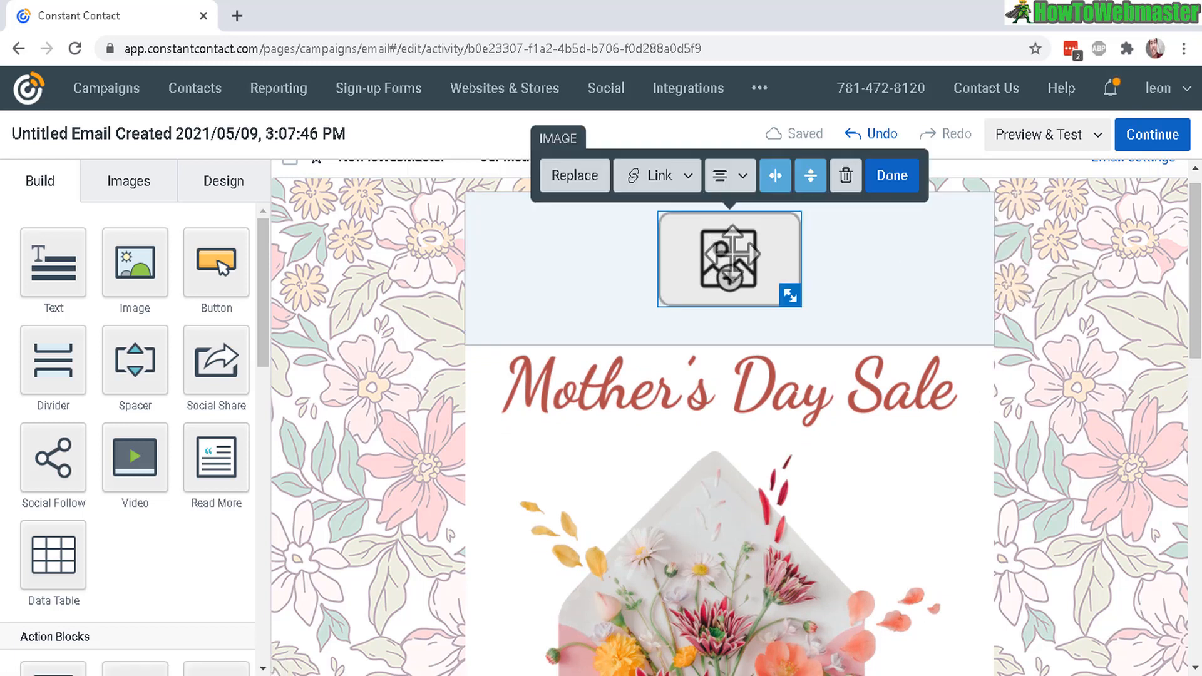
# Start replacing the logo placeholder and add the free stock image smiling-woman2.jpg to the image library.
pyautogui.click(571, 179)
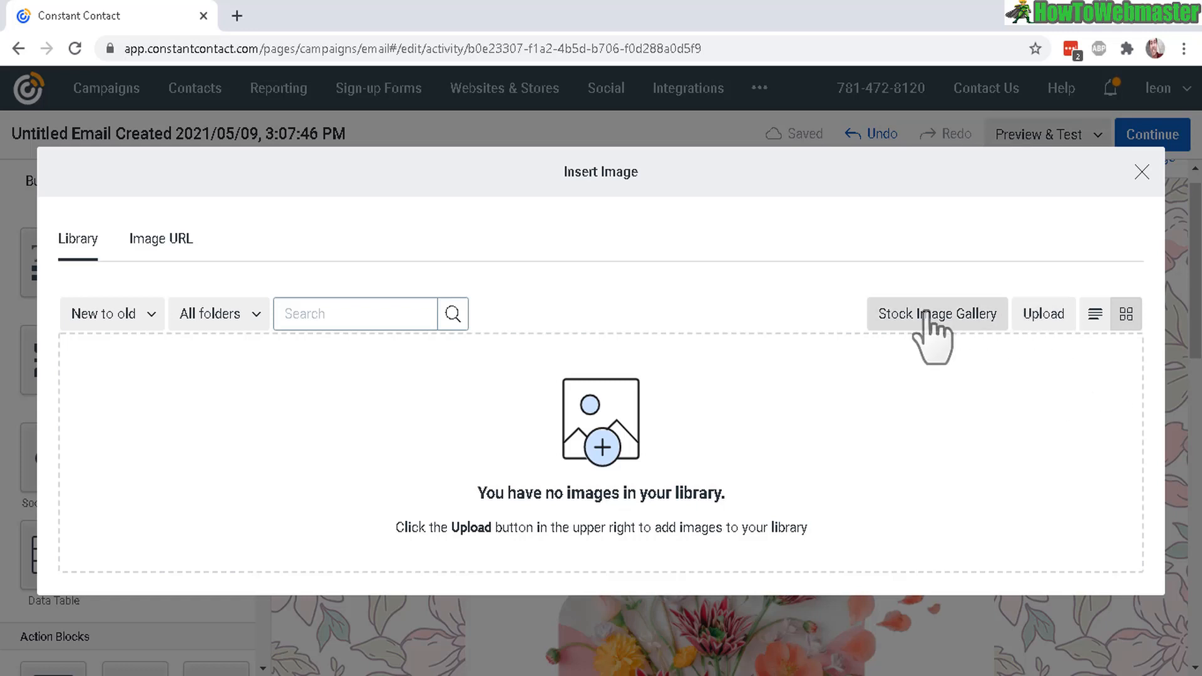
pyautogui.click(951, 315)
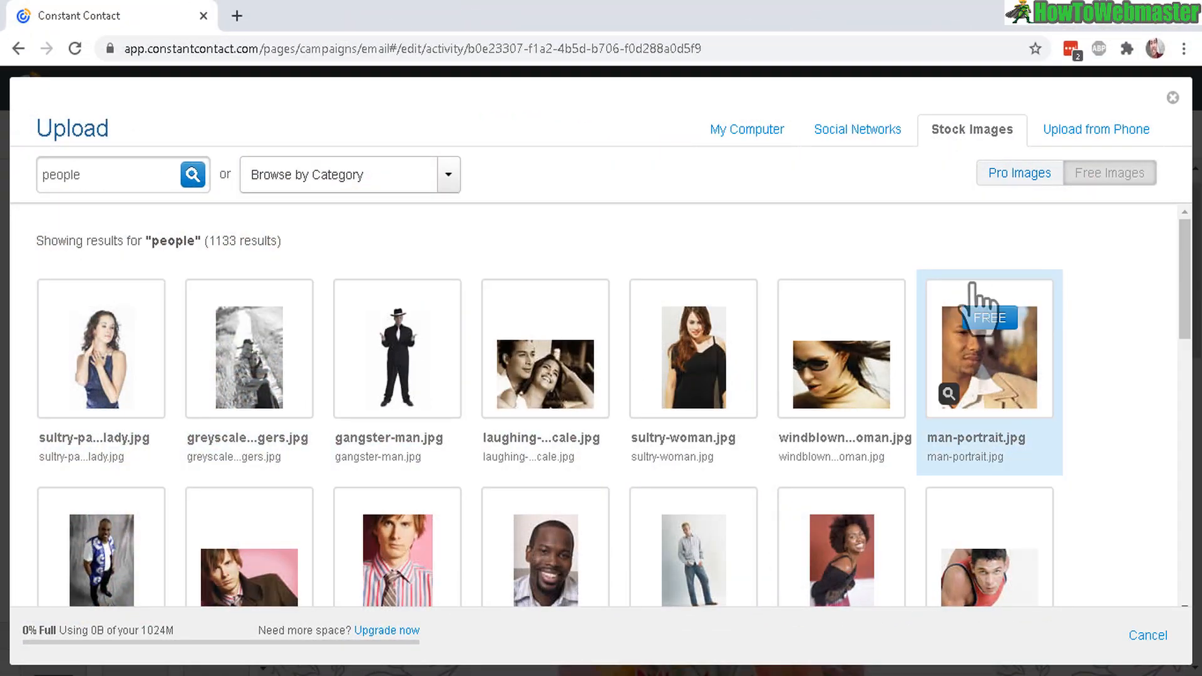
pyautogui.scroll(-4, 1166, 483)
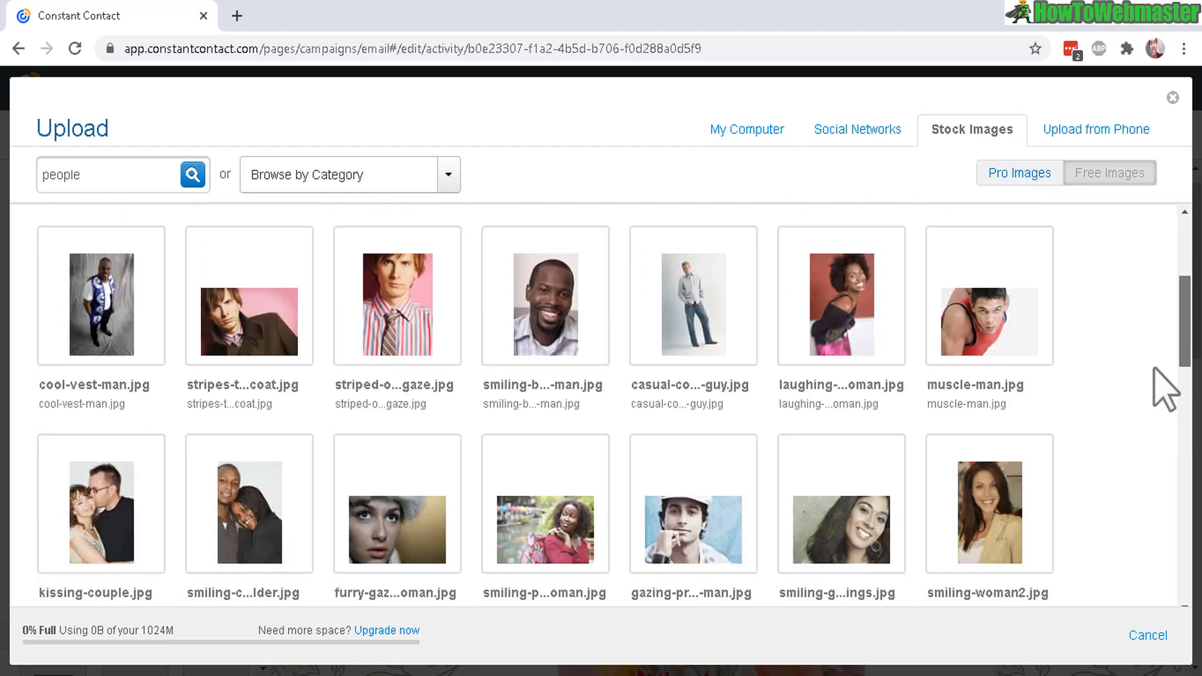
pyautogui.click(999, 495)
pyautogui.click(755, 521)
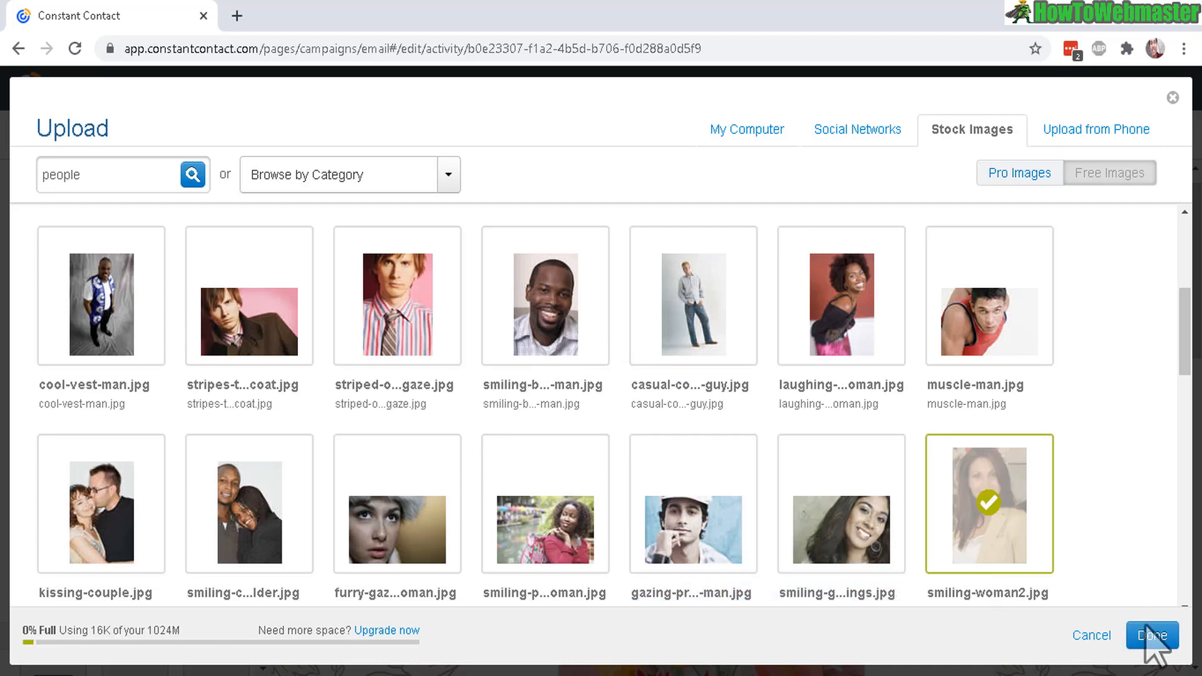
pyautogui.click(1151, 634)
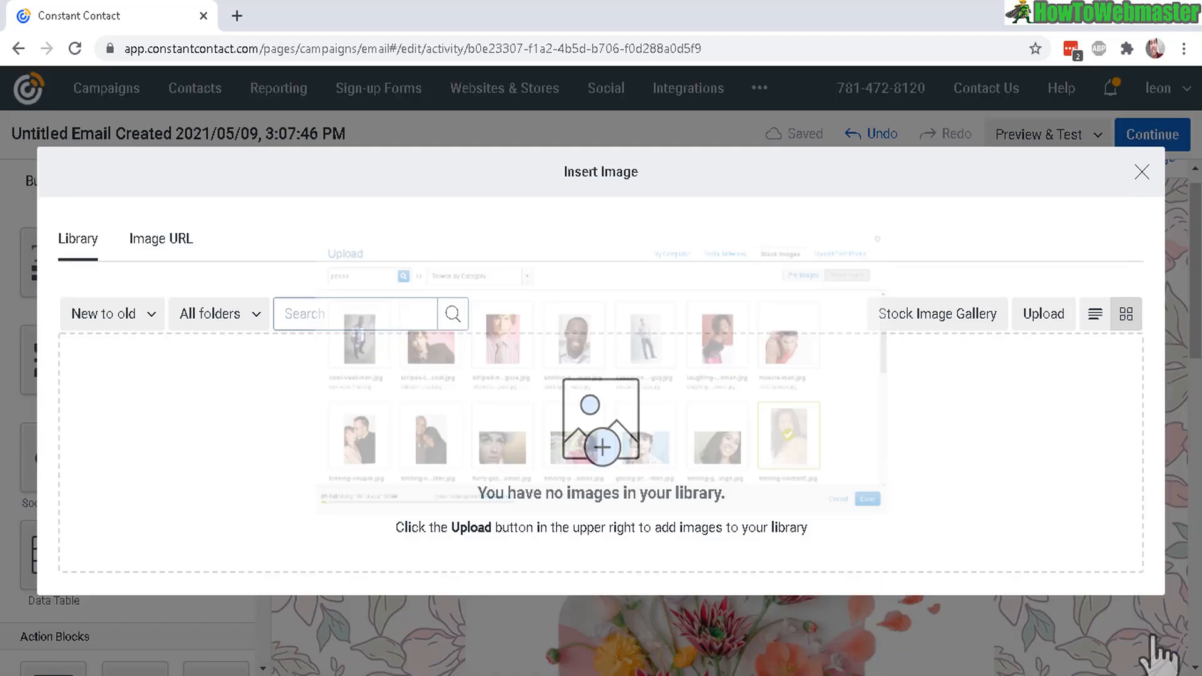
# Insert smiling-woman2.jpg in place of the logo placeholder and shrink it to about half its width.
pyautogui.click(156, 370)
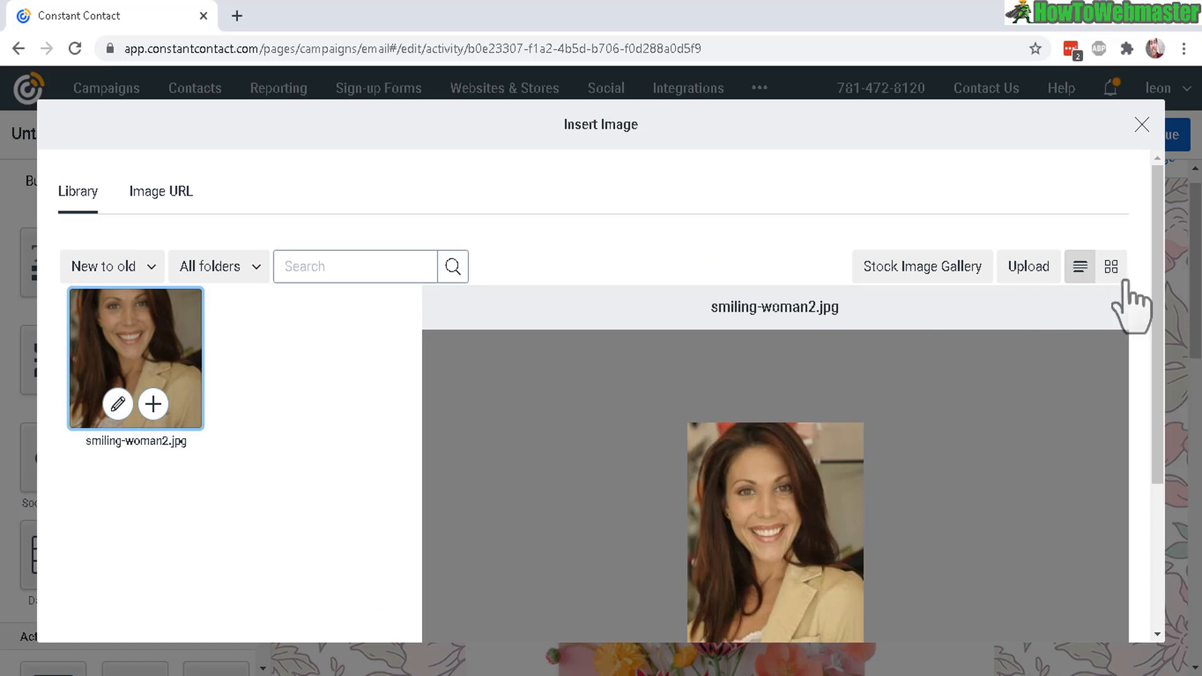
pyautogui.scroll(-4, 1127, 300)
pyautogui.click(1100, 604)
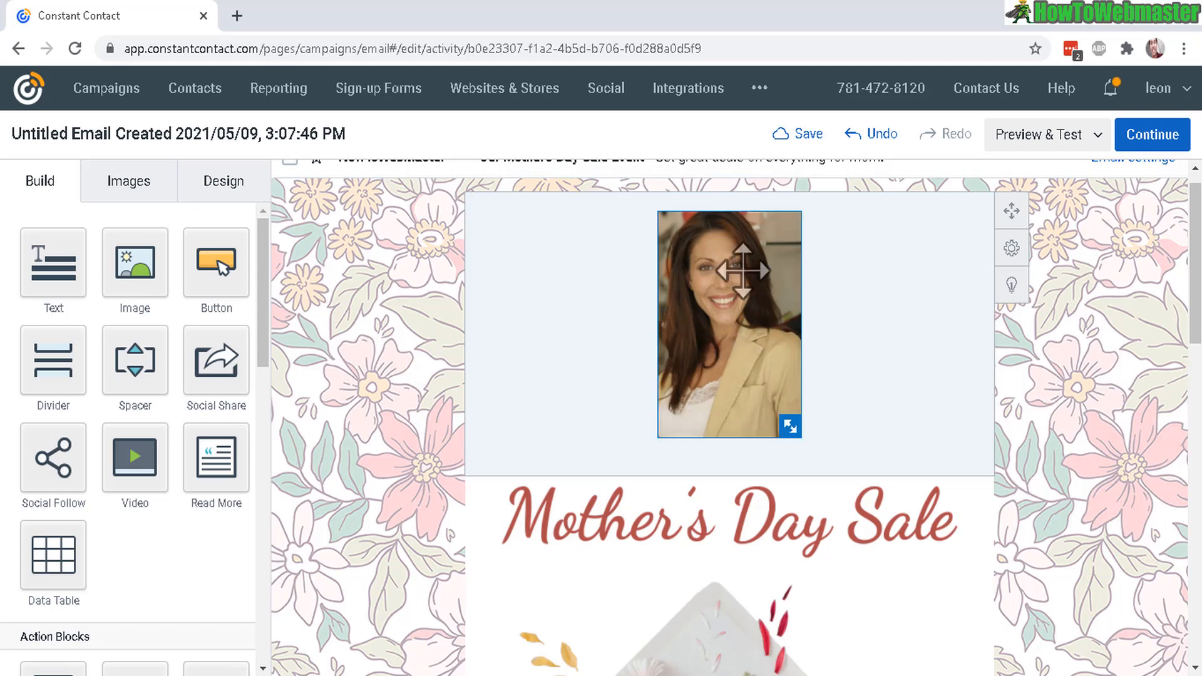
pyautogui.click(662, 296)
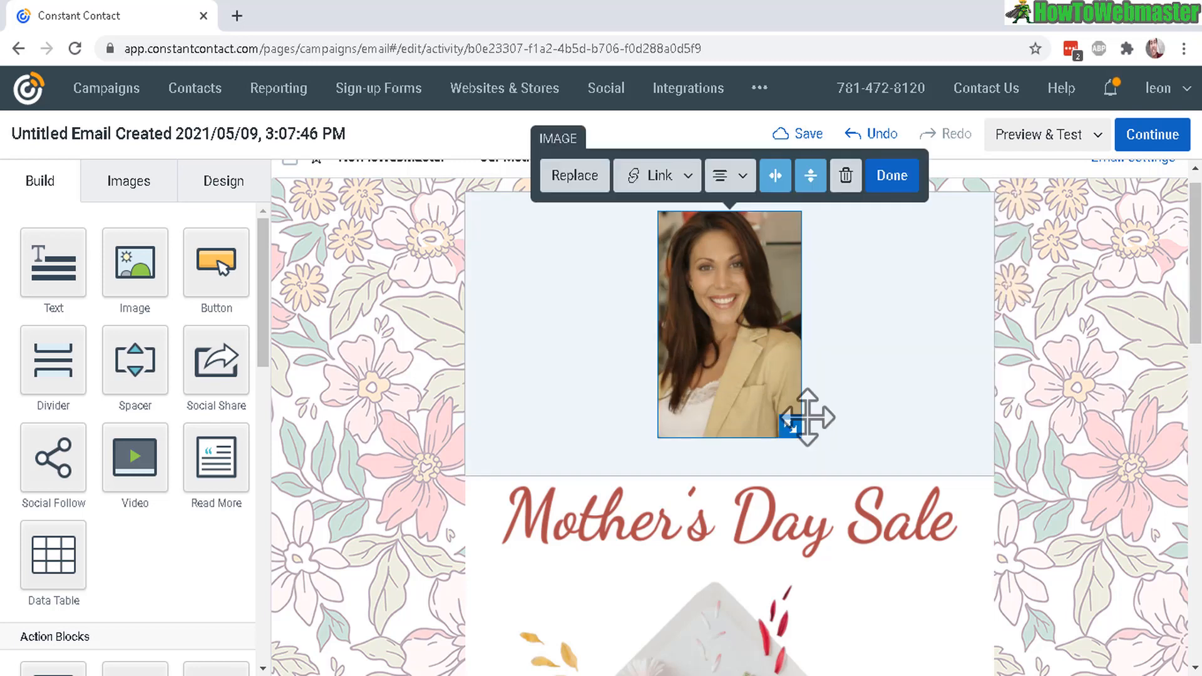
pyautogui.moveTo(795, 423); pyautogui.dragTo(761, 376)
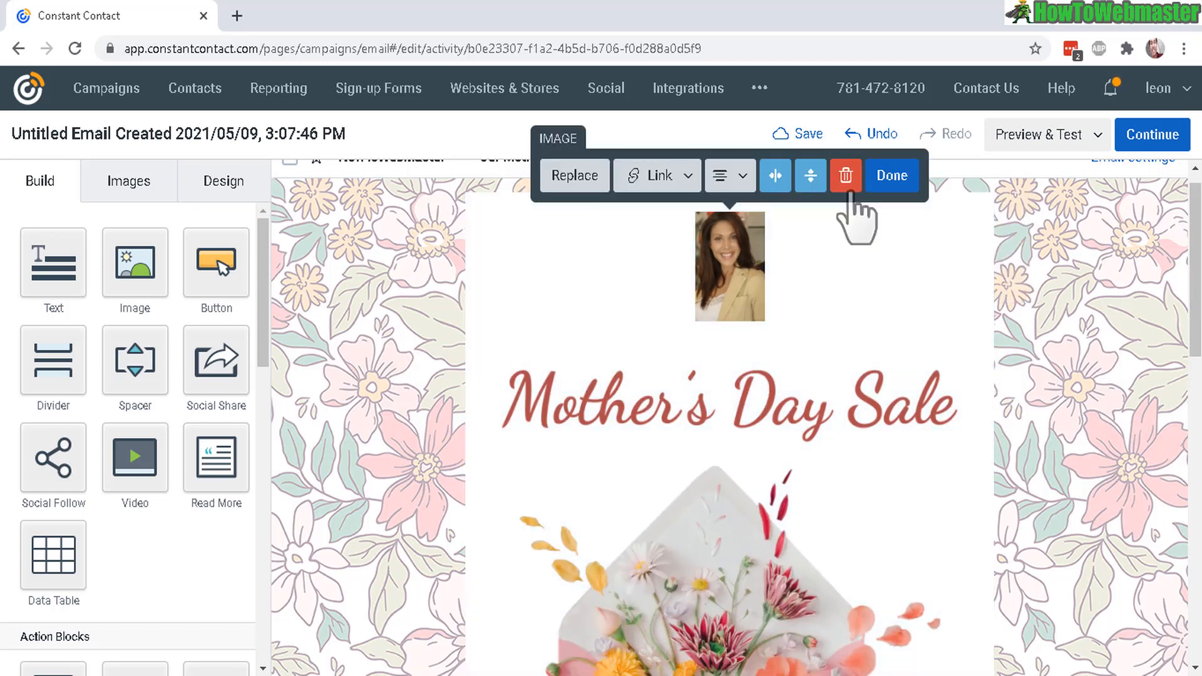
# Add the sample text "dkxzjlkzj" directly after "everything" in the "On Mother's Day we celebrate moms" text block.
pyautogui.scroll(-10, 1188, 501)
pyautogui.scroll(-3, 1190, 533)
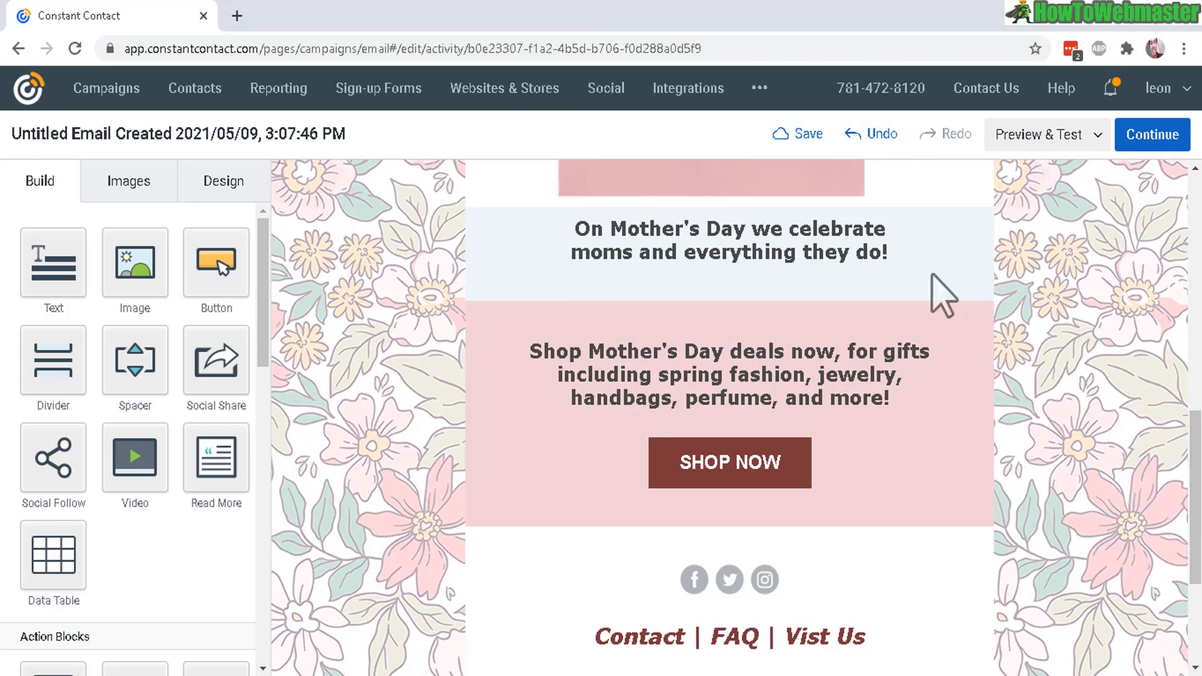
pyautogui.click(700, 251)
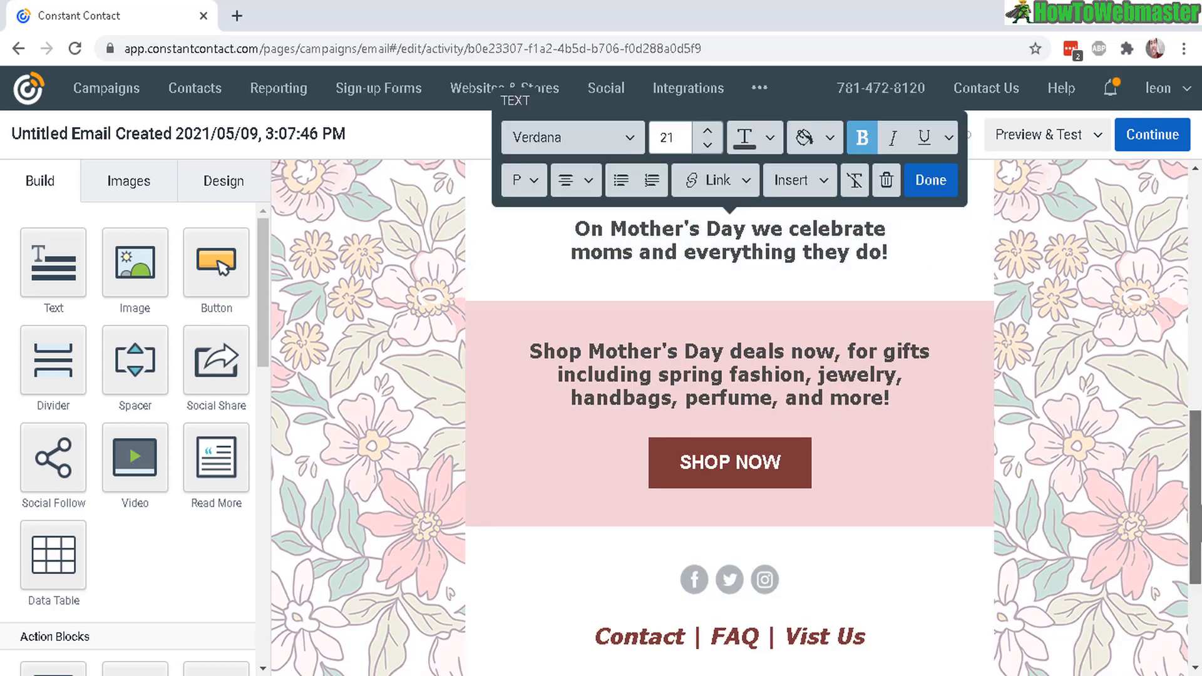
pyautogui.moveTo(1195, 504); pyautogui.dragTo(1195, 435)
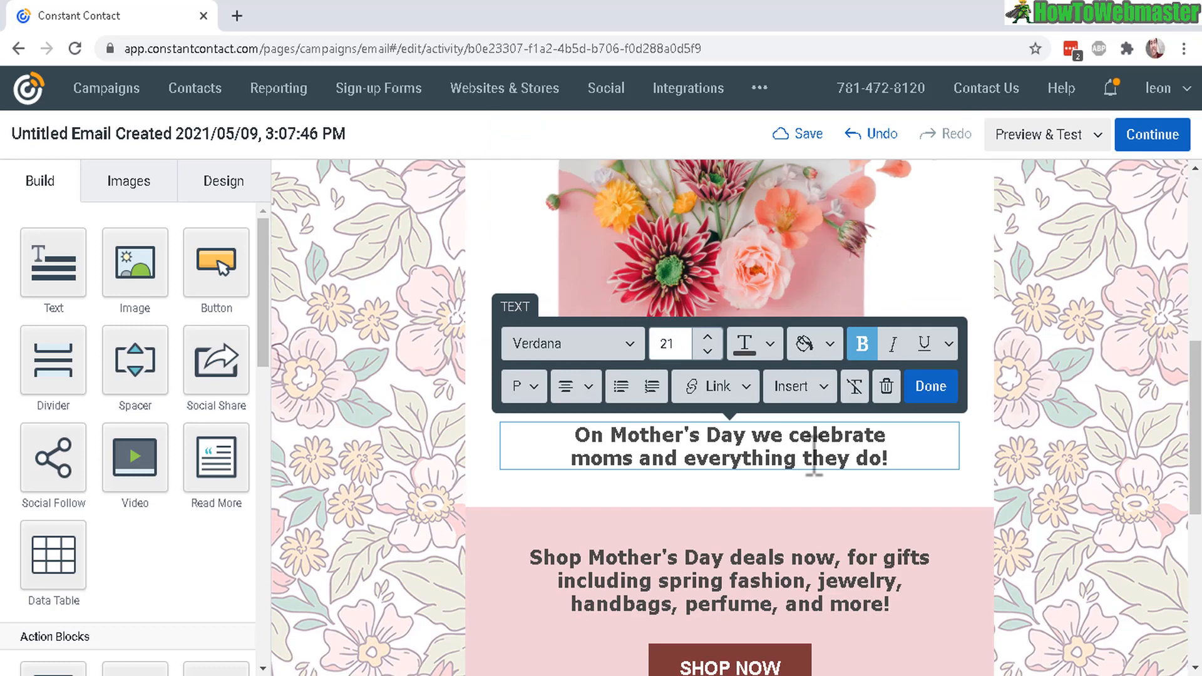
pyautogui.write('dkxzjlkzj')
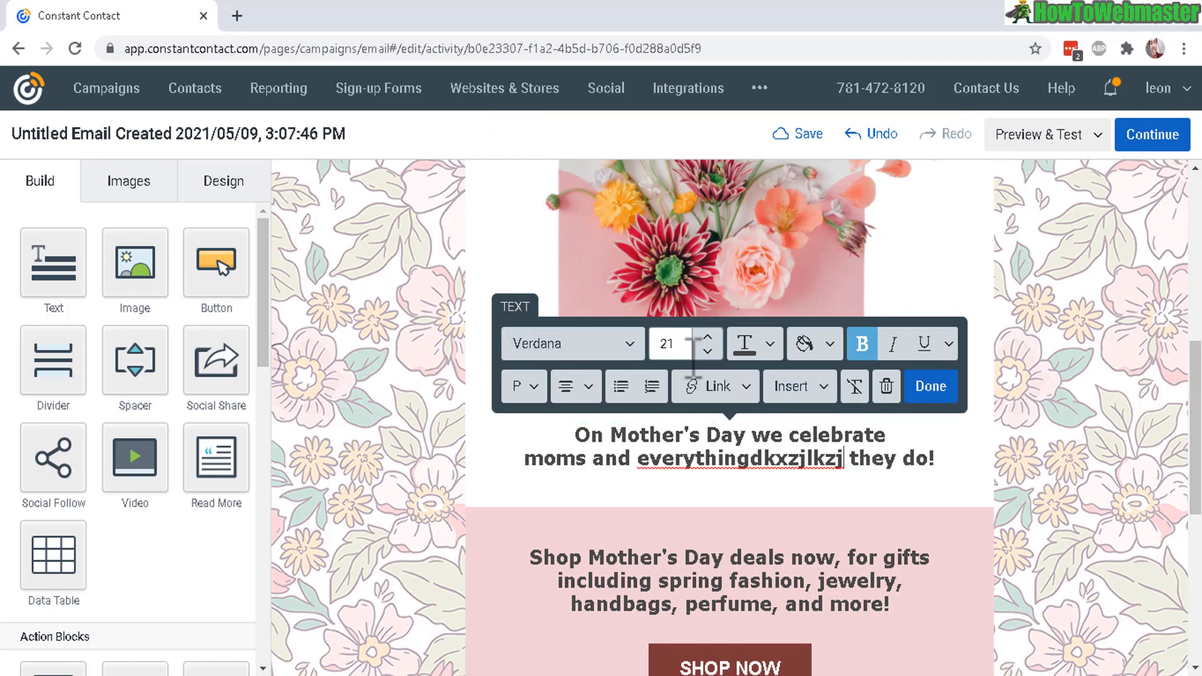
pyautogui.moveTo(1195, 492); pyautogui.dragTo(1196, 626)
pyautogui.click(776, 326)
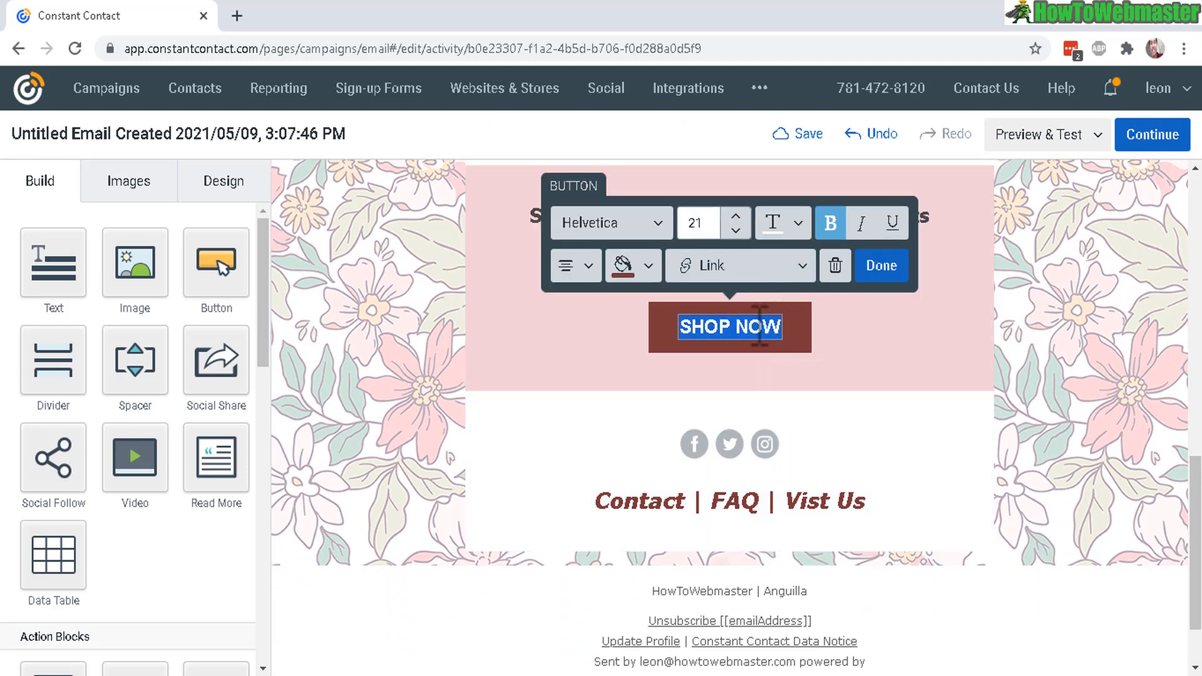
pyautogui.click(786, 276)
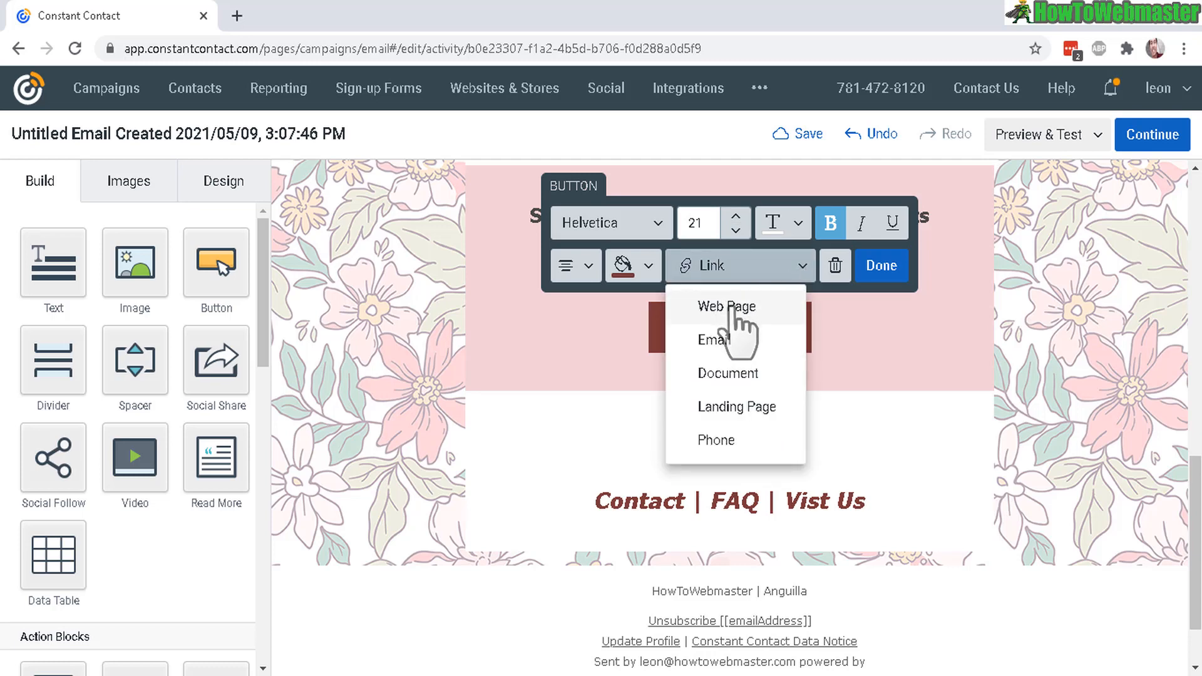
pyautogui.click(726, 306)
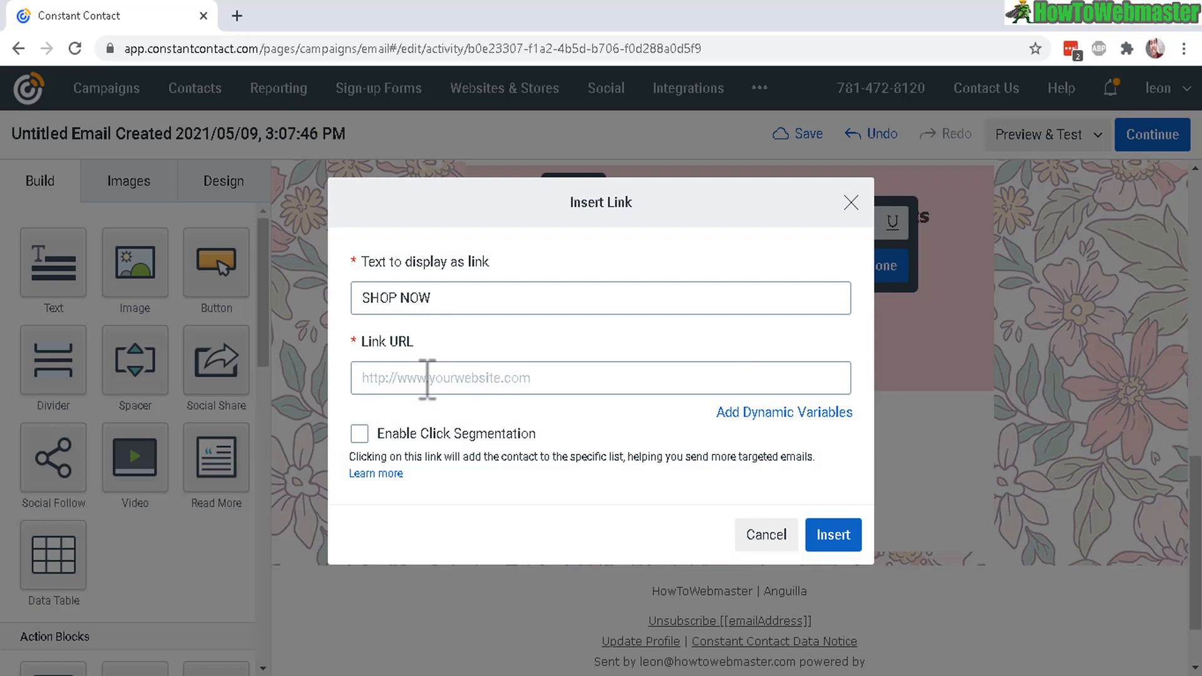
pyautogui.click(427, 378)
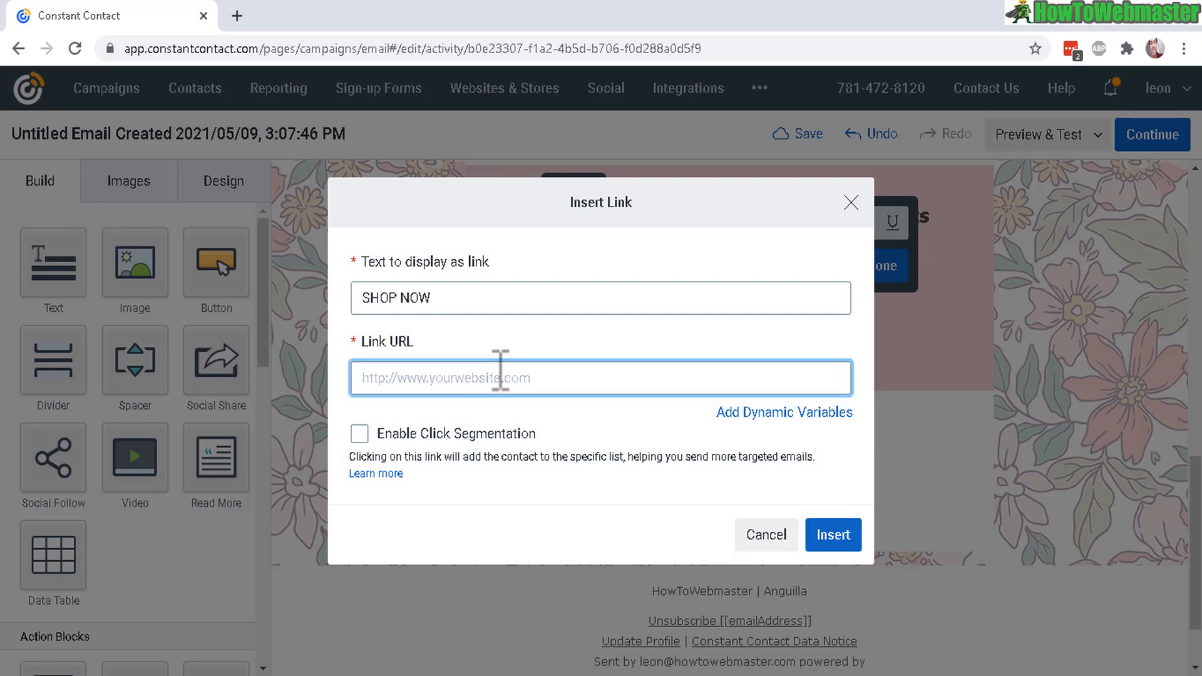
pyautogui.moveTo(410, 384); pyautogui.dragTo(562, 367)
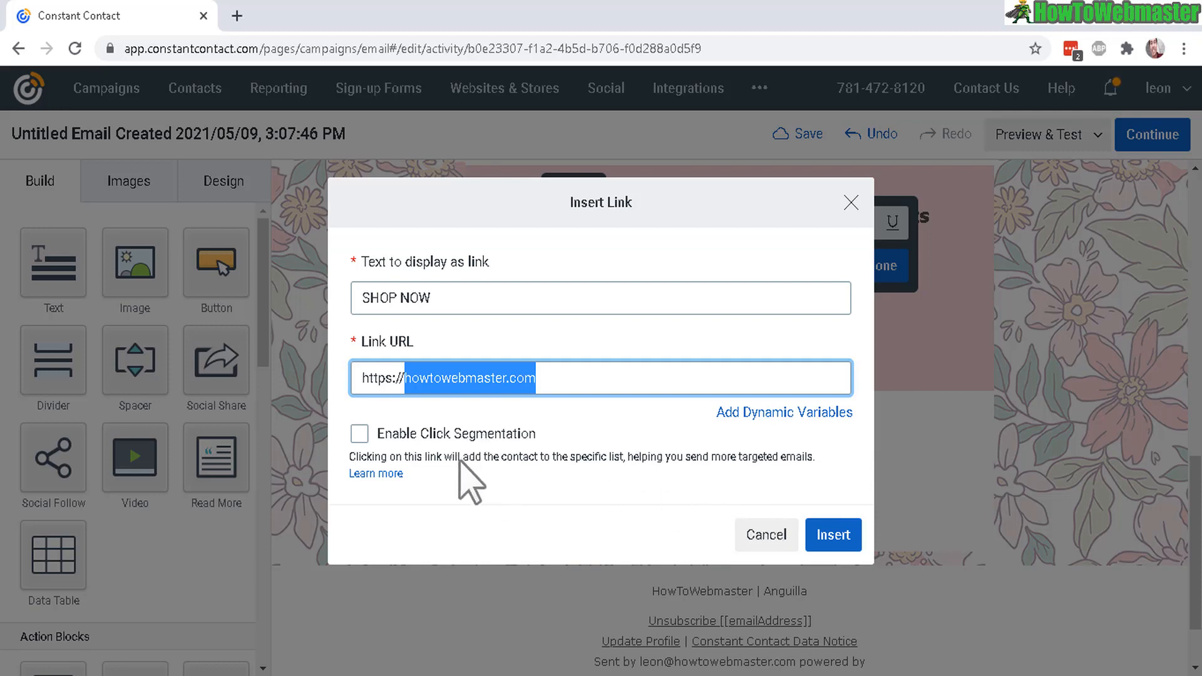
pyautogui.click(831, 540)
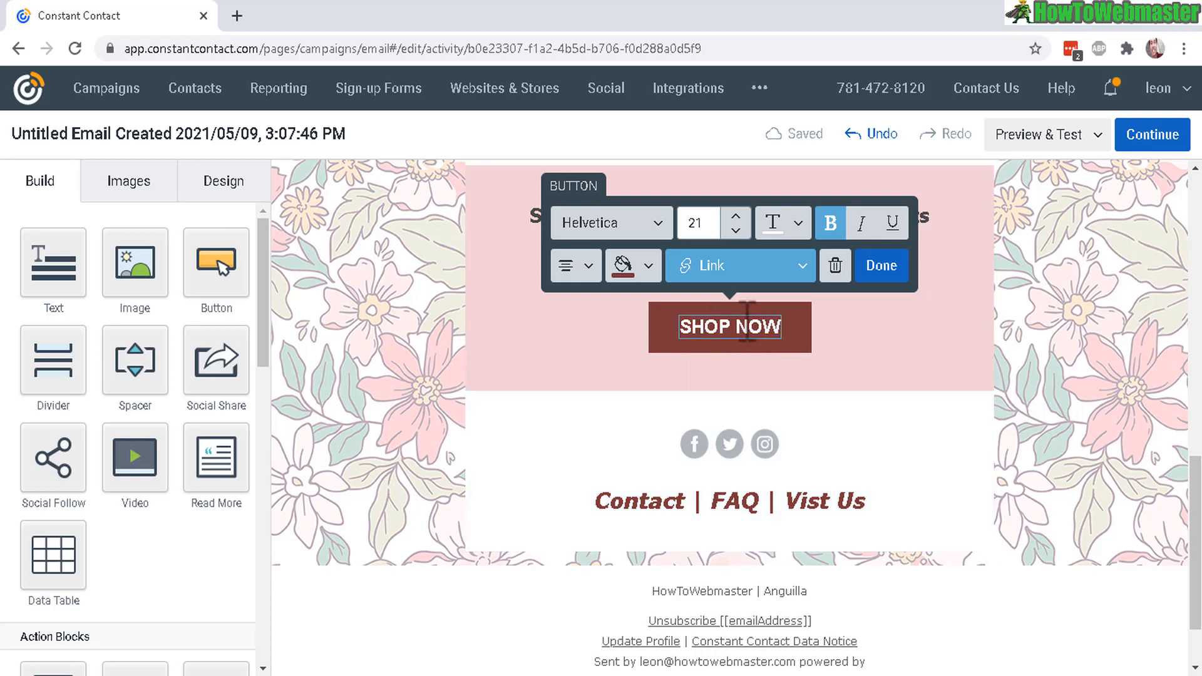
# Delete the "Contact | FAQ | Vist Us" text below the social icons.
pyautogui.click(865, 499)
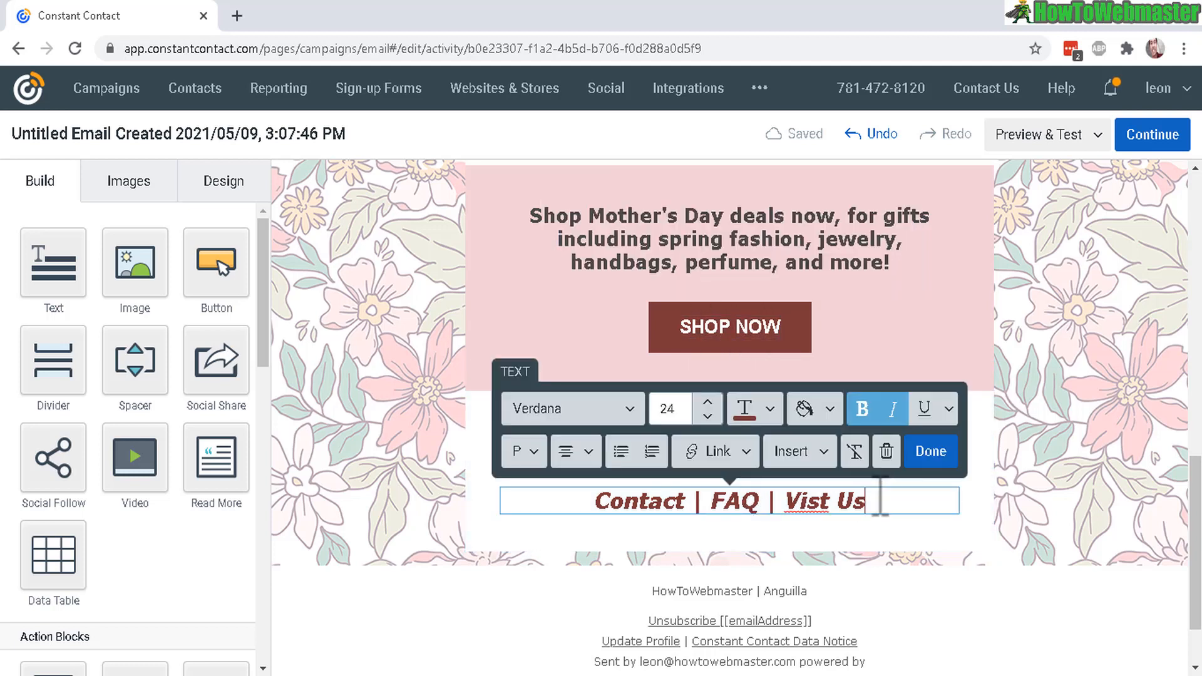
pyautogui.moveTo(887, 499); pyautogui.dragTo(576, 501)
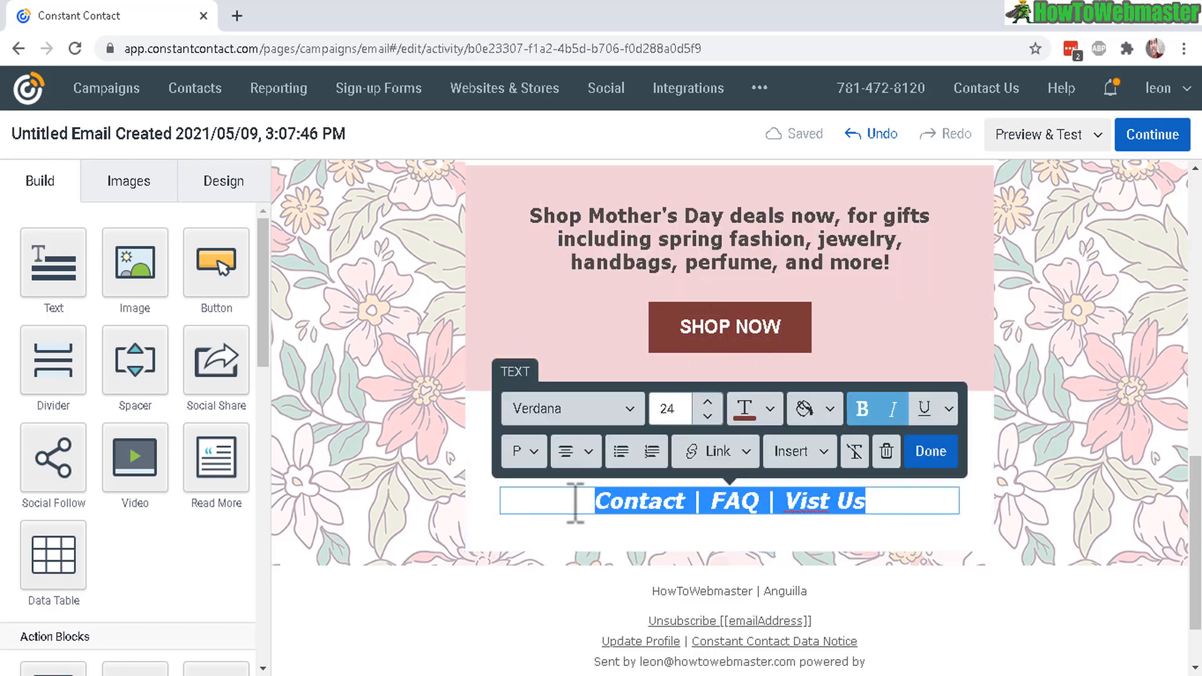
pyautogui.press('BackSpace')
pyautogui.click(985, 457)
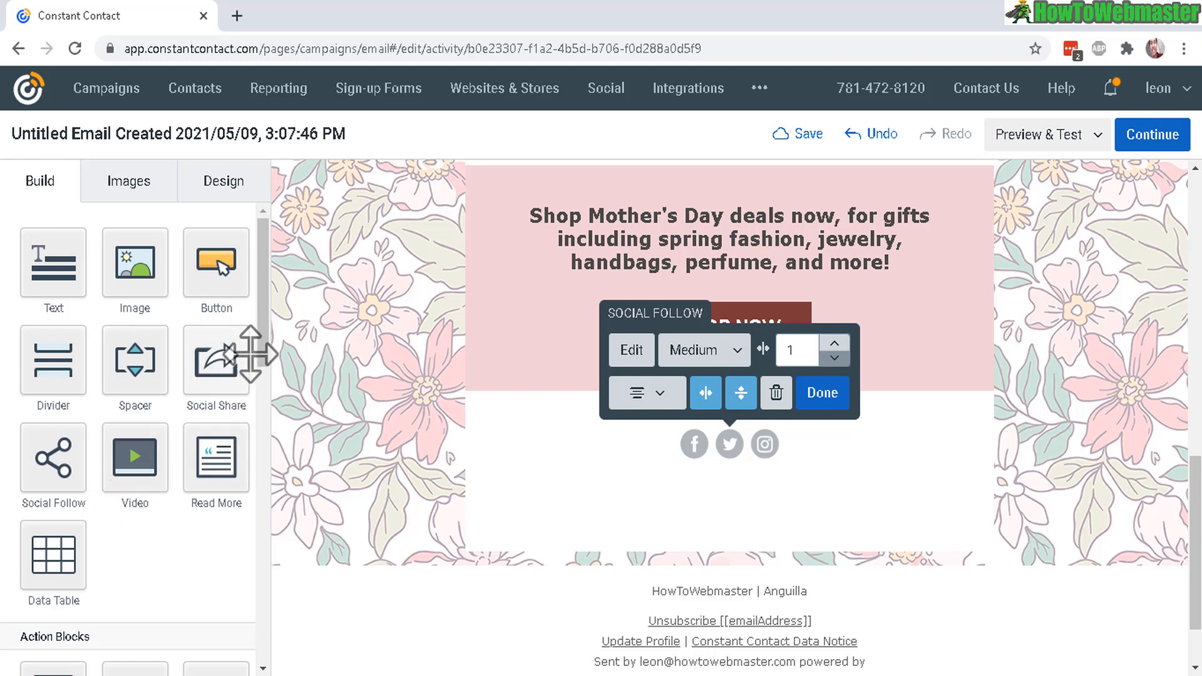
pyautogui.moveTo(260, 333); pyautogui.dragTo(261, 343)
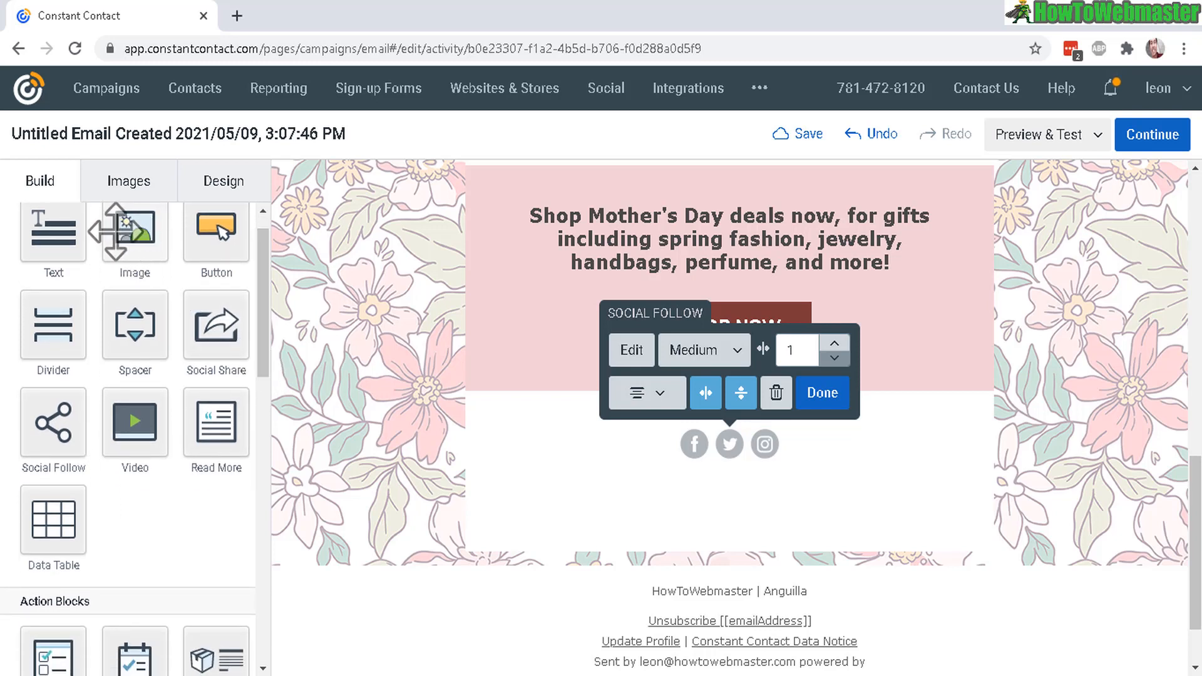
pyautogui.moveTo(538, 403); pyautogui.dragTo(742, 410)
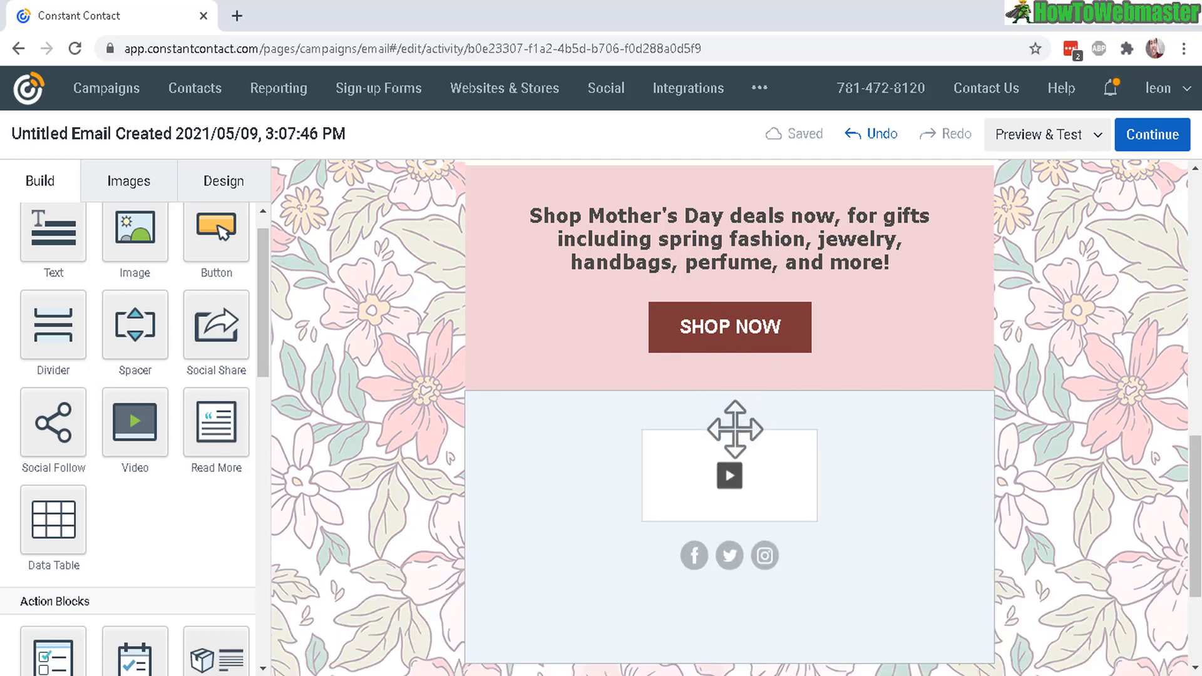
pyautogui.click(730, 475)
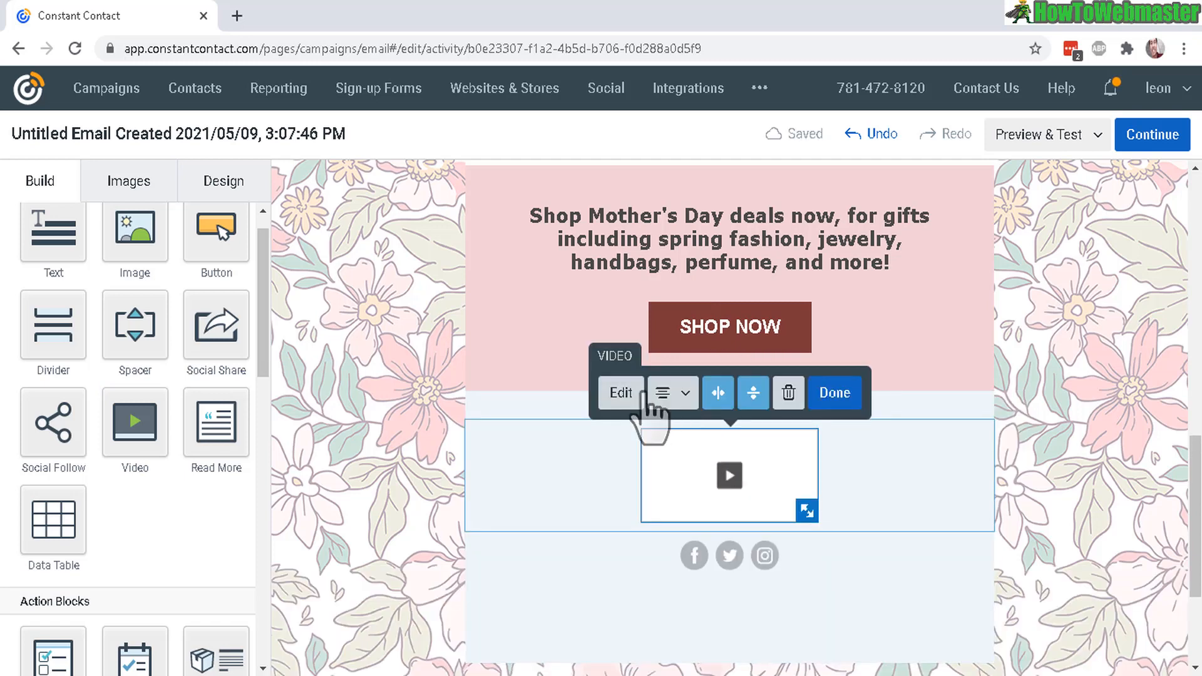
pyautogui.click(619, 393)
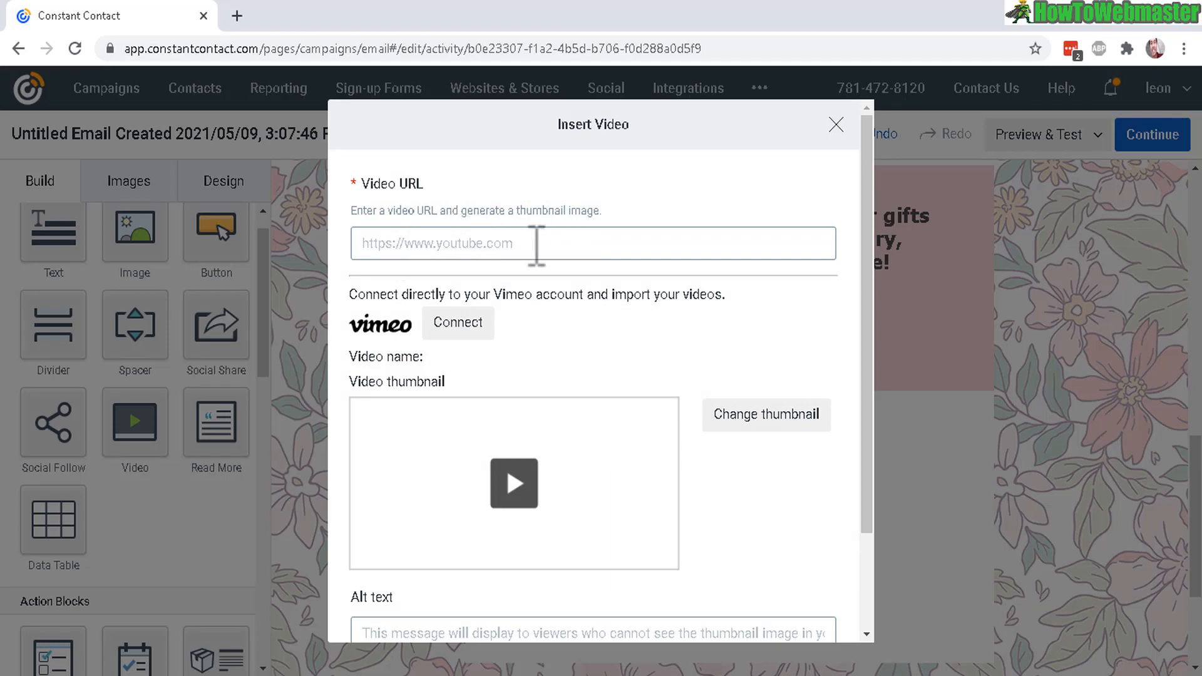
pyautogui.click(537, 244)
pyautogui.write('https://www.youtube.com/watch?v=X5MpCiAVy3c')
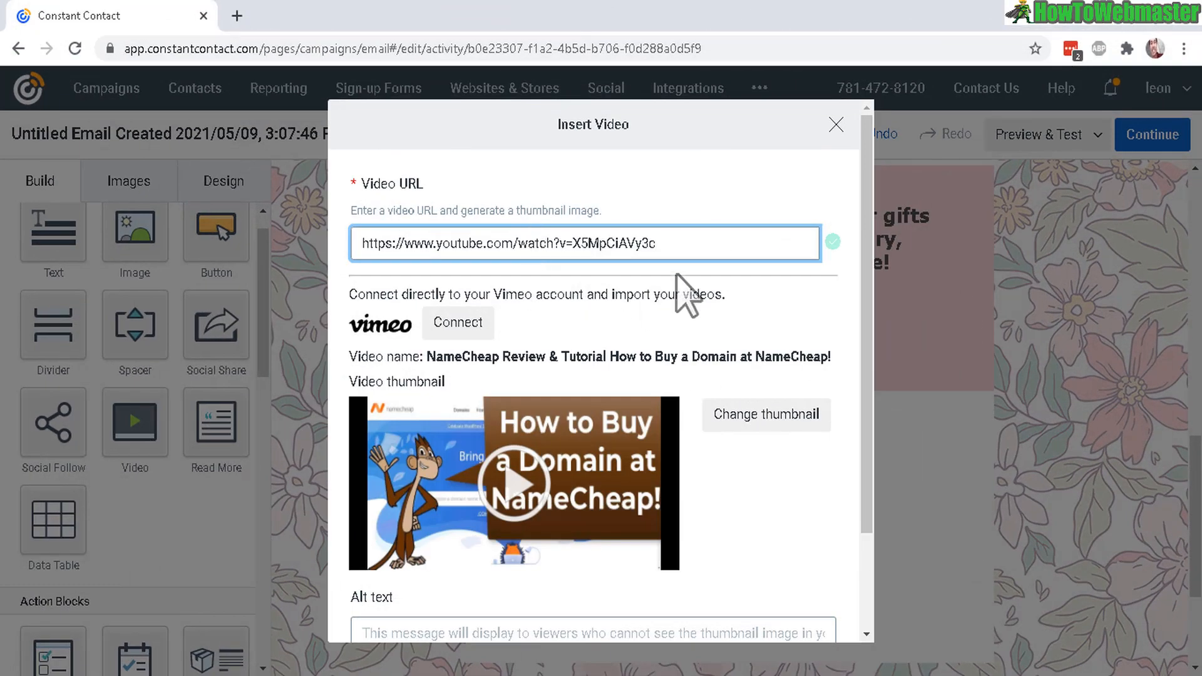
pyautogui.moveTo(693, 244); pyautogui.dragTo(356, 237)
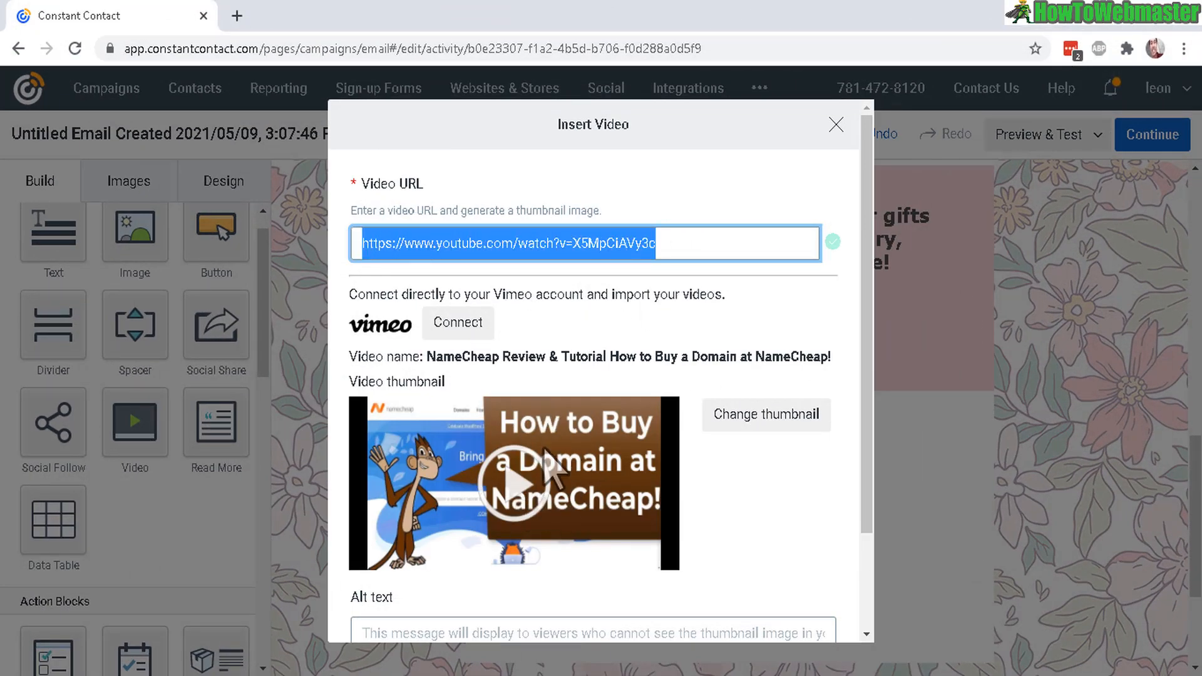
pyautogui.moveTo(866, 363); pyautogui.dragTo(877, 489)
pyautogui.click(787, 634)
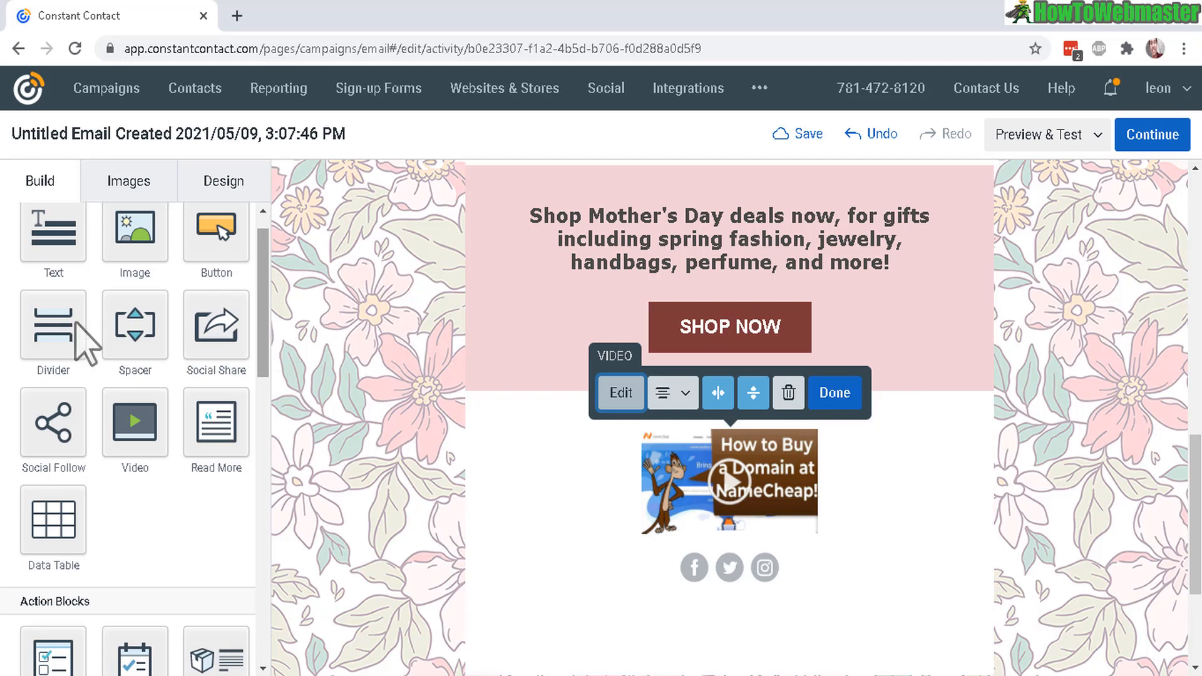
# Look through the action blocks and layouts available for building the email.
pyautogui.scroll(-5, 269, 332)
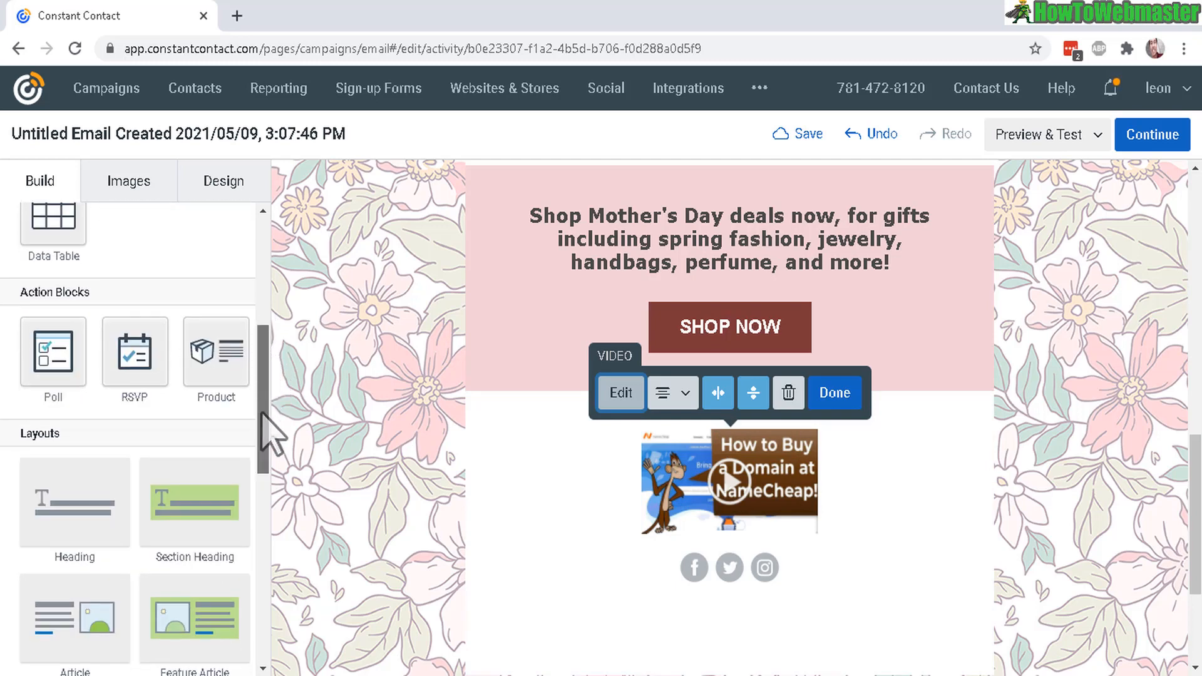
pyautogui.scroll(-5, 260, 439)
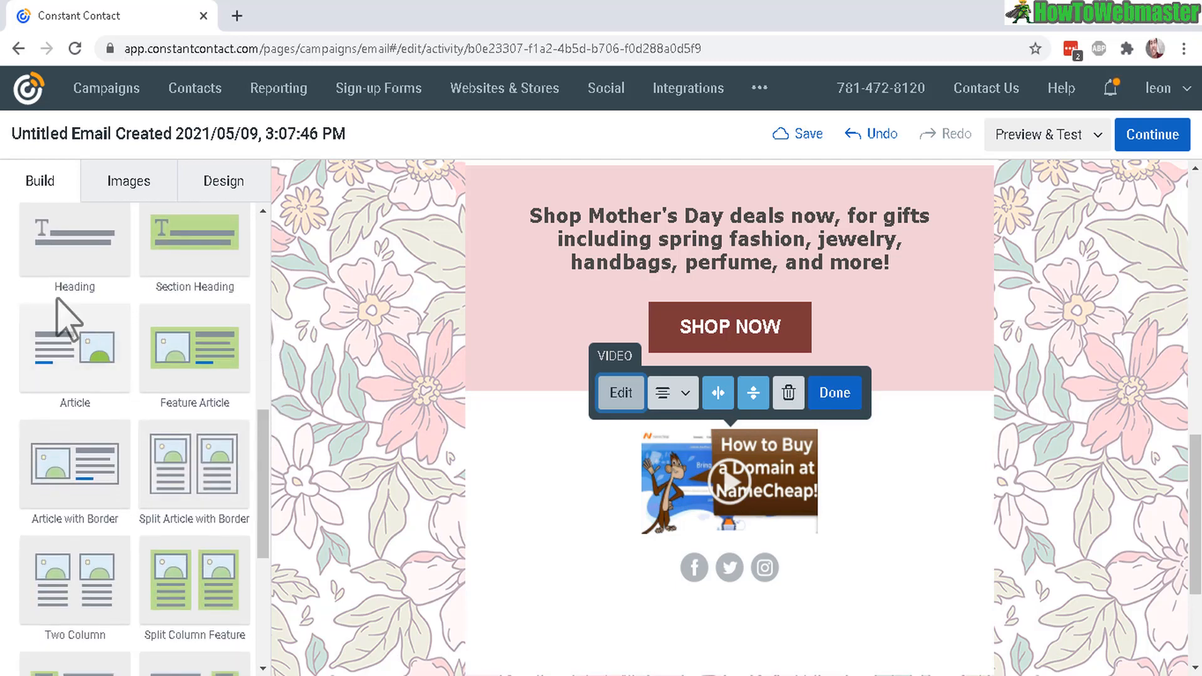
pyautogui.scroll(-4, 67, 319)
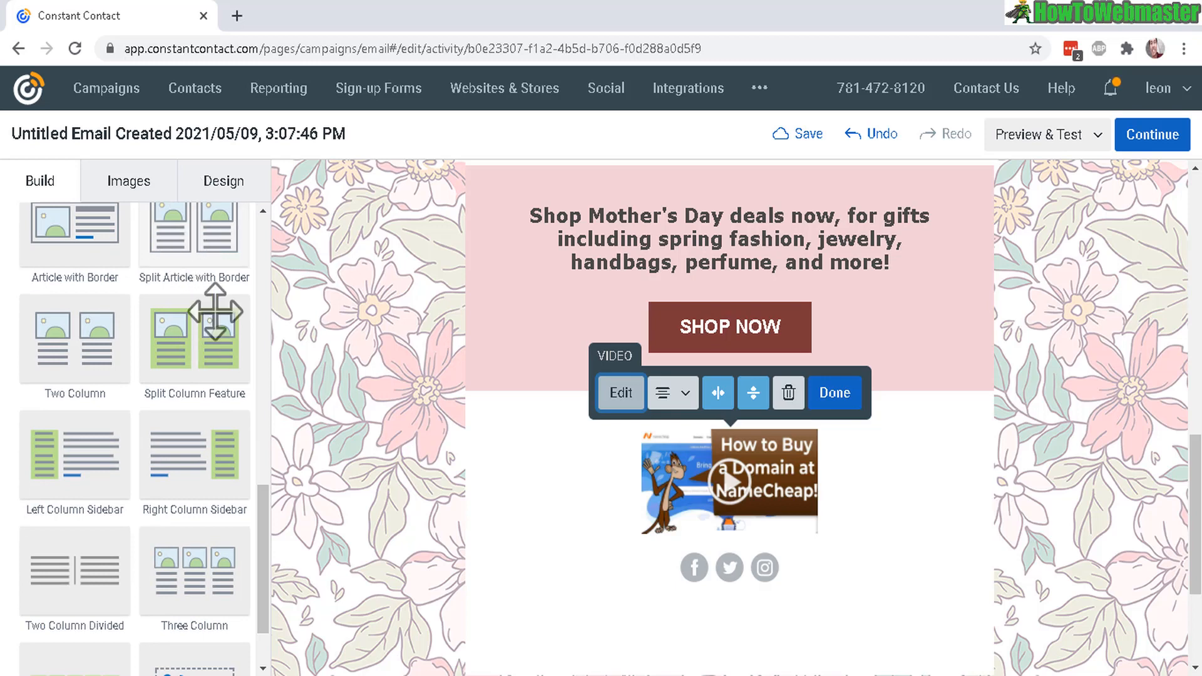
pyautogui.moveTo(262, 516); pyautogui.dragTo(253, 555)
pyautogui.moveTo(268, 617); pyautogui.dragTo(260, 228)
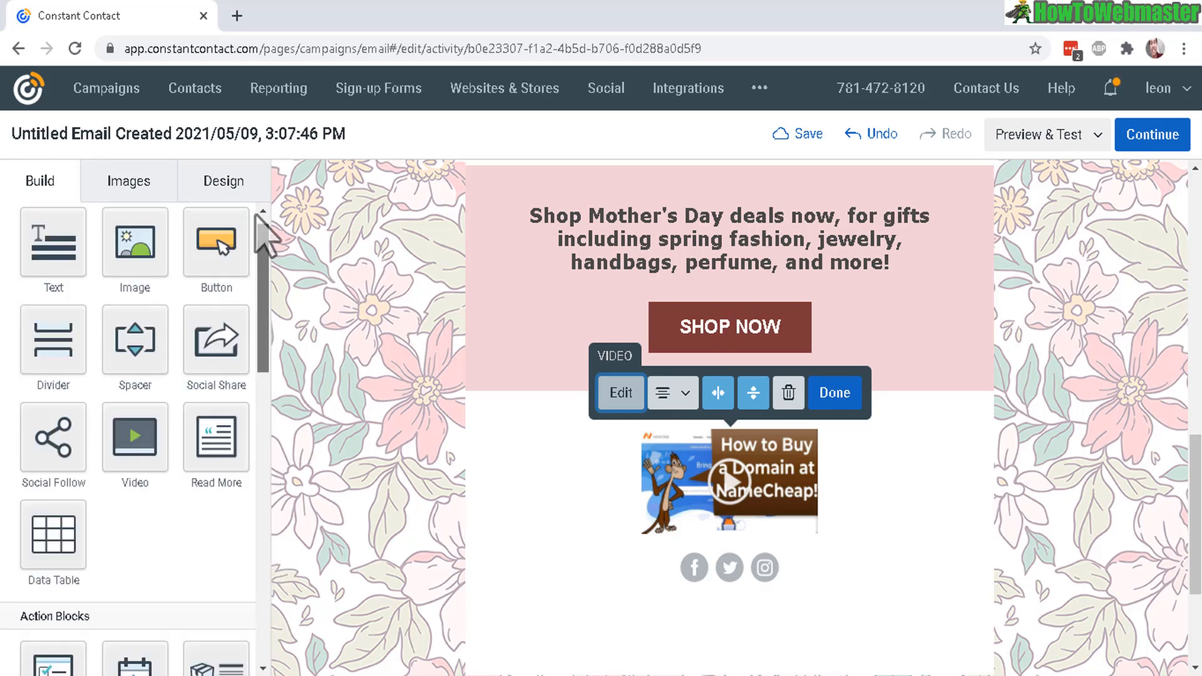
# Finish designing the email and continue to its recipient and scheduling page.
pyautogui.moveTo(1195, 504); pyautogui.dragTo(1180, 234)
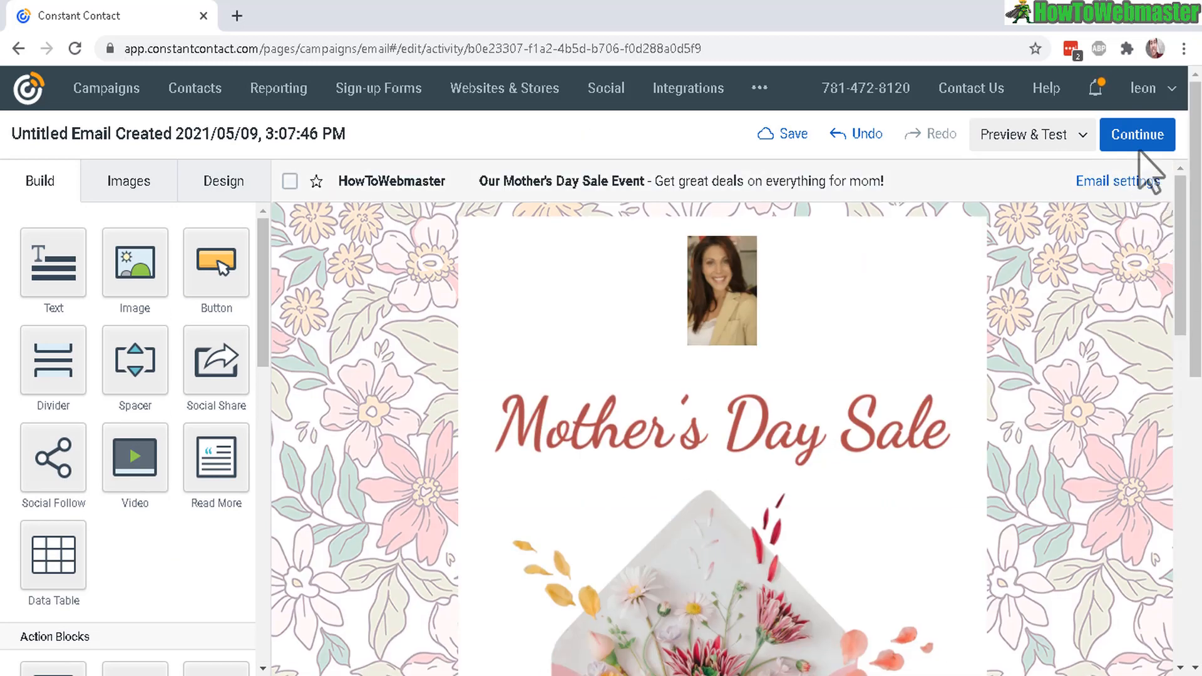
pyautogui.click(1144, 134)
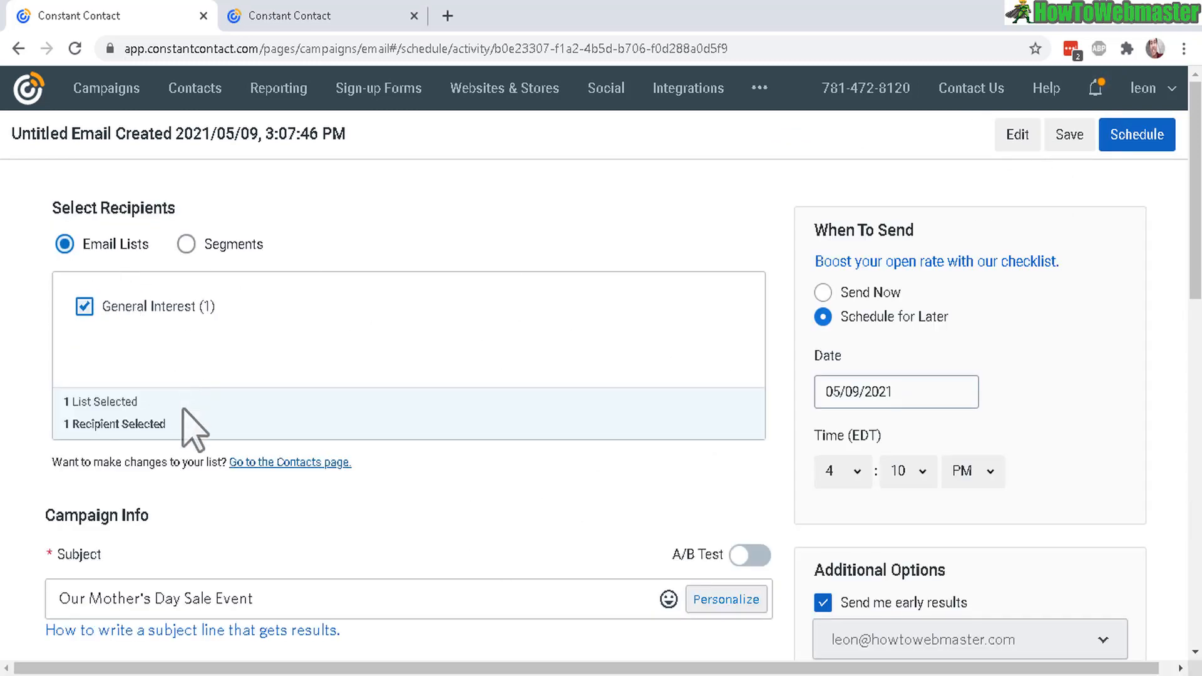
# Keep General Interest selected as the recipient list and open that list's contacts on the Contacts page.
pyautogui.click(201, 303)
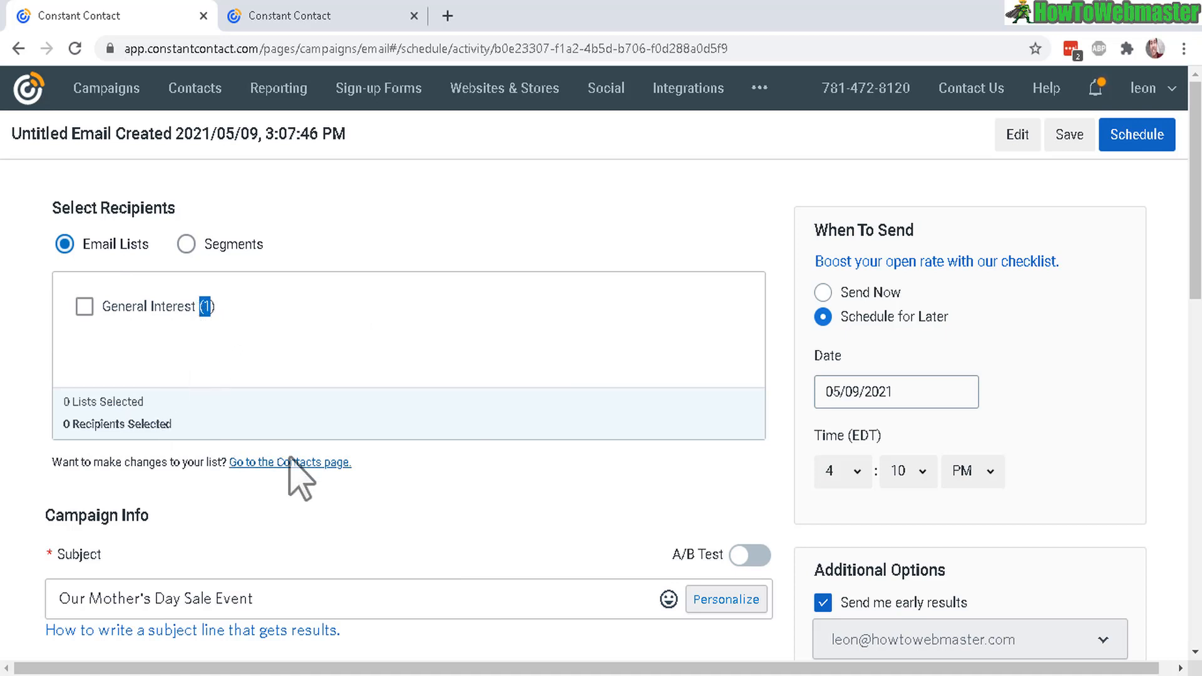
pyautogui.click(84, 307)
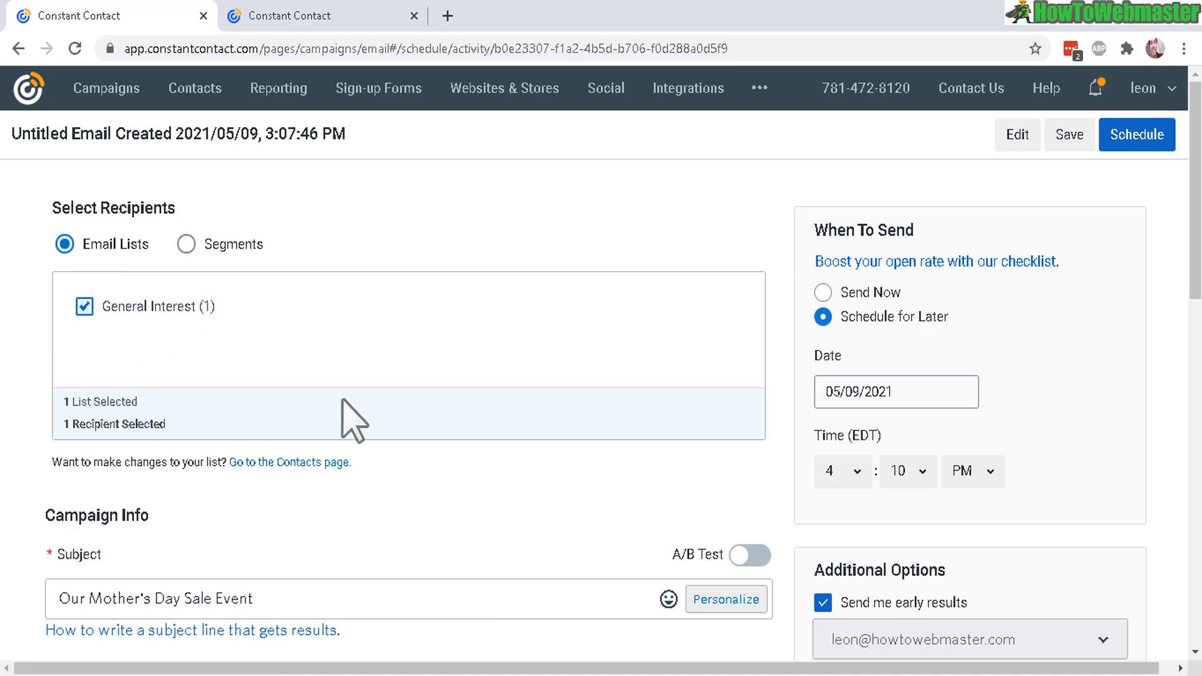
pyautogui.click(282, 463)
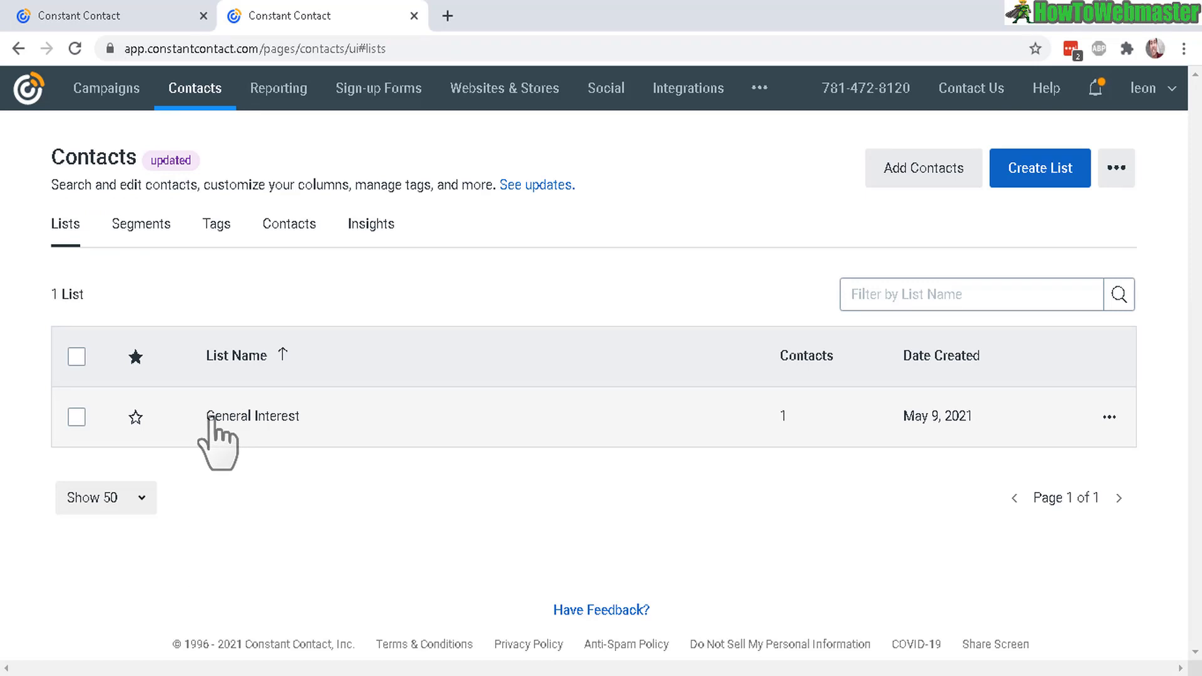
pyautogui.click(672, 420)
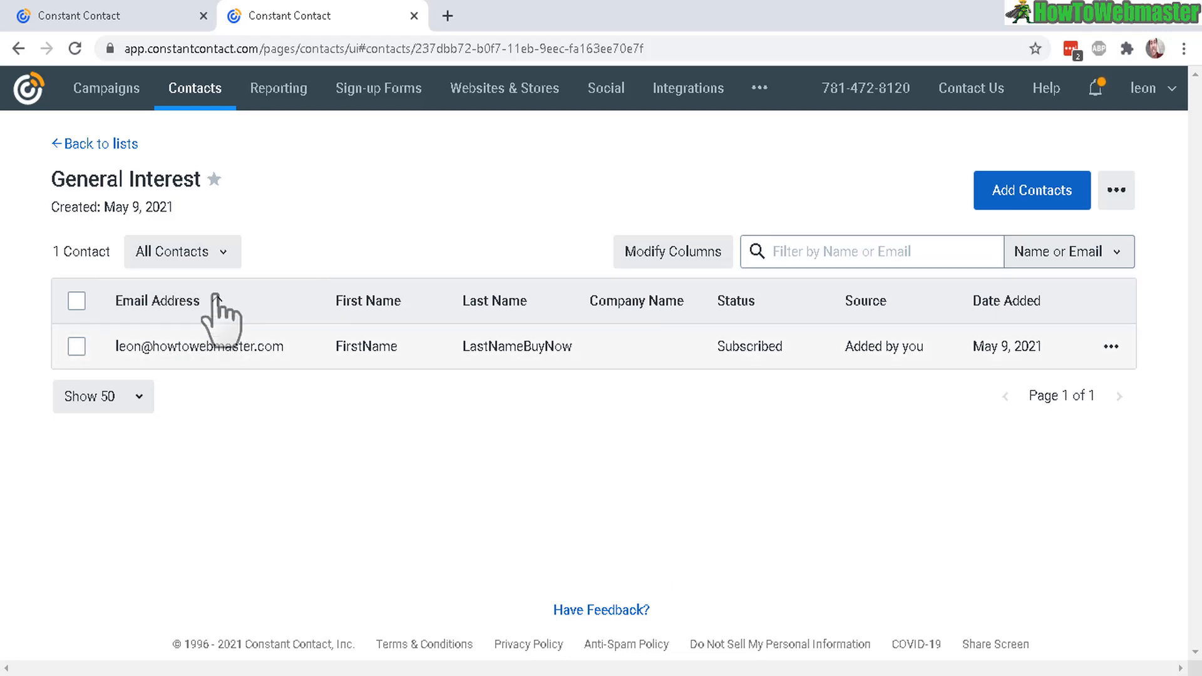
# Add several contacts at once by pasting their names and emails, and continue to organizing them.
pyautogui.click(1072, 195)
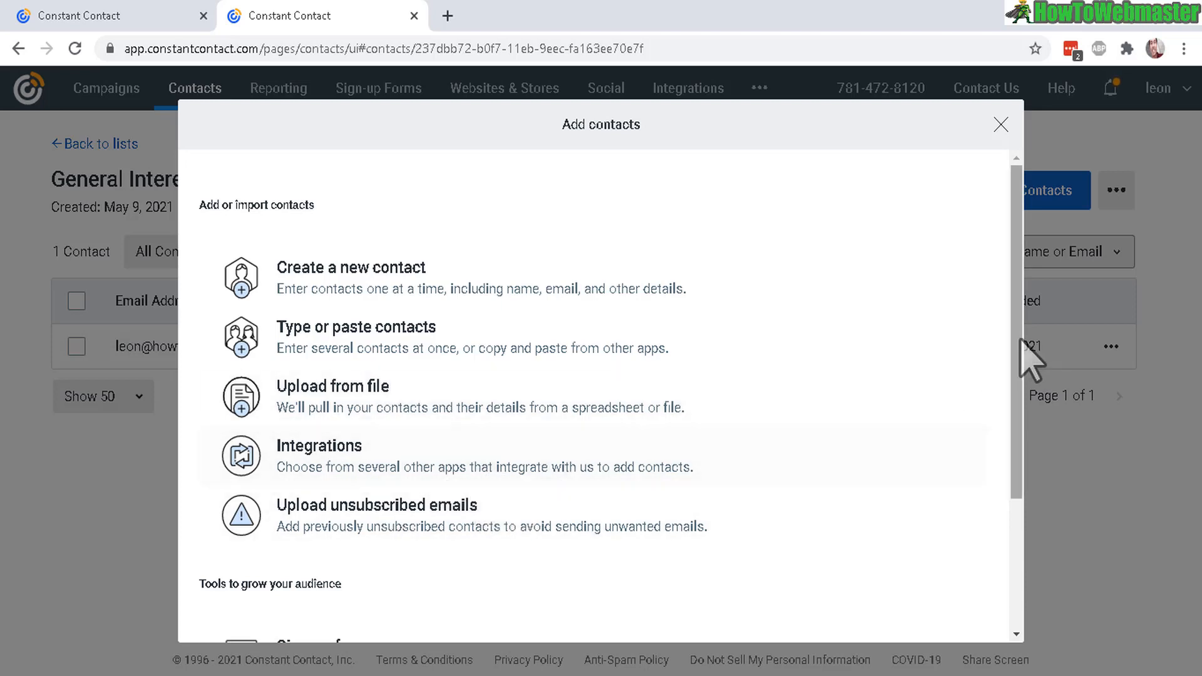
pyautogui.scroll(-3, 439, 376)
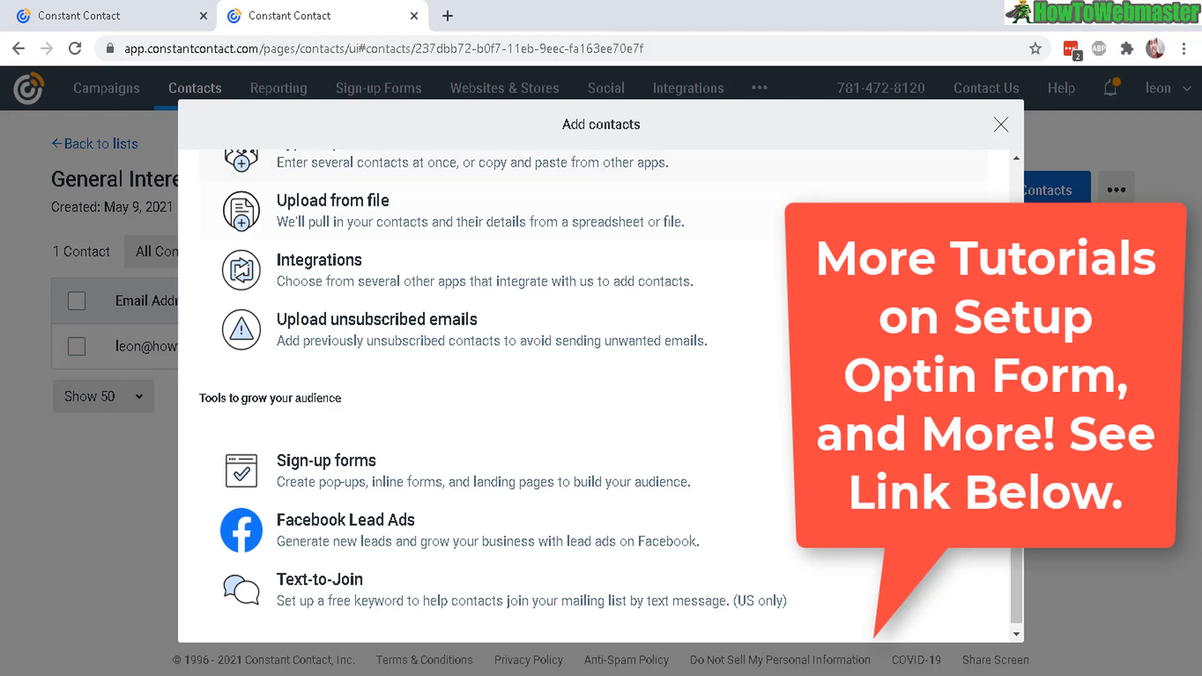
pyautogui.moveTo(1017, 326)
pyautogui.mouseDown()
pyautogui.moveTo(1017, 306)
pyautogui.moveTo(1017, 331)
pyautogui.mouseUp()
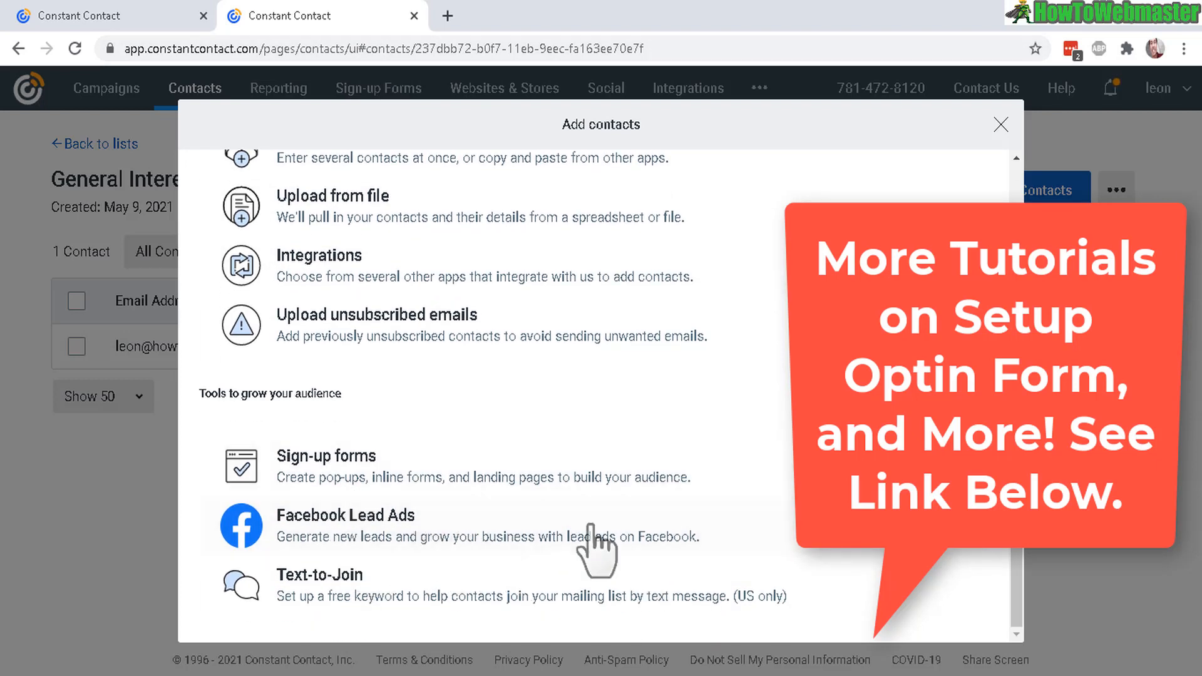
pyautogui.moveTo(1017, 432); pyautogui.dragTo(1017, 300)
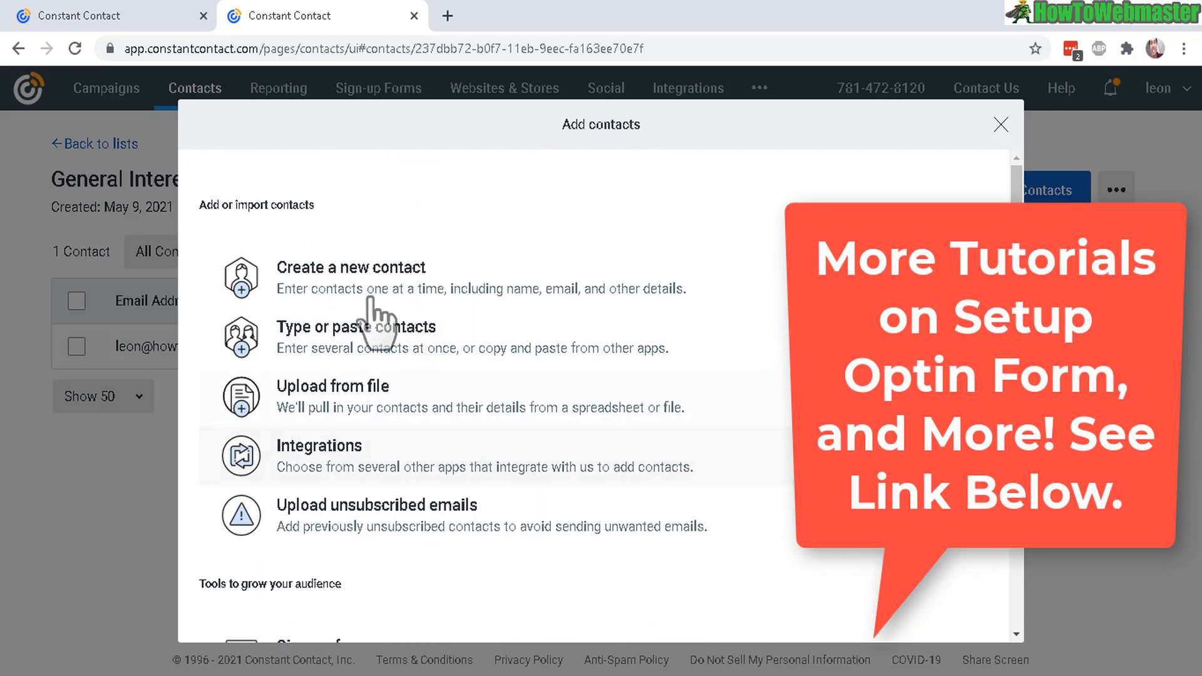
pyautogui.click(384, 338)
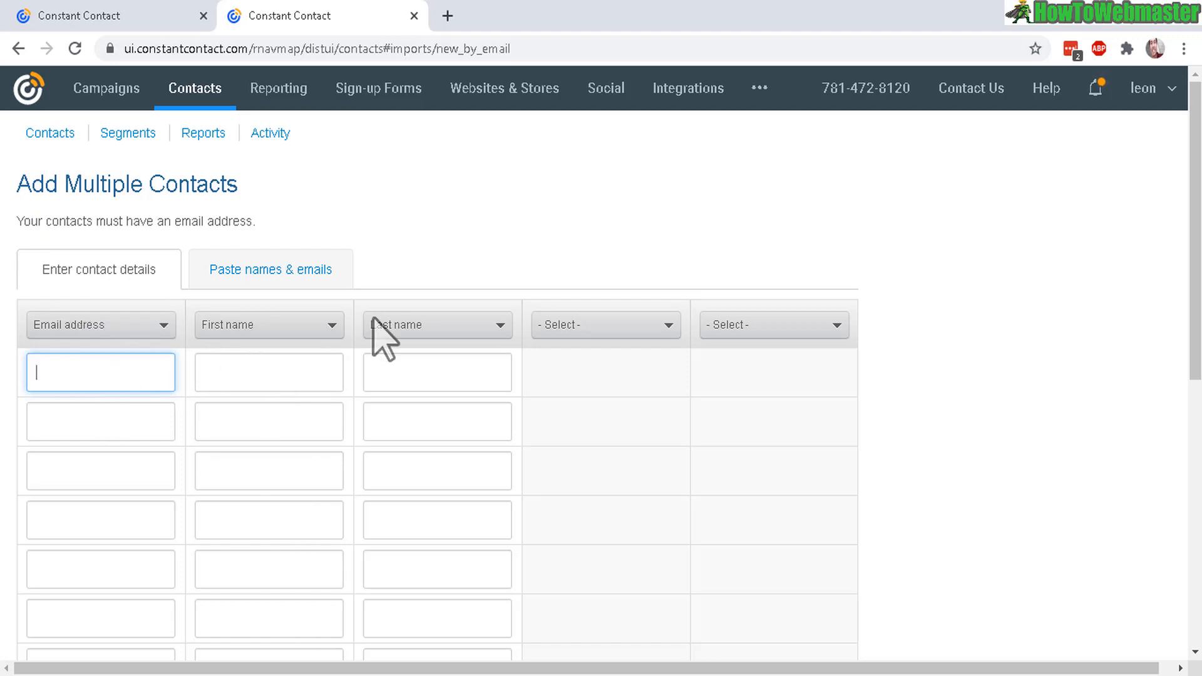
pyautogui.click(252, 270)
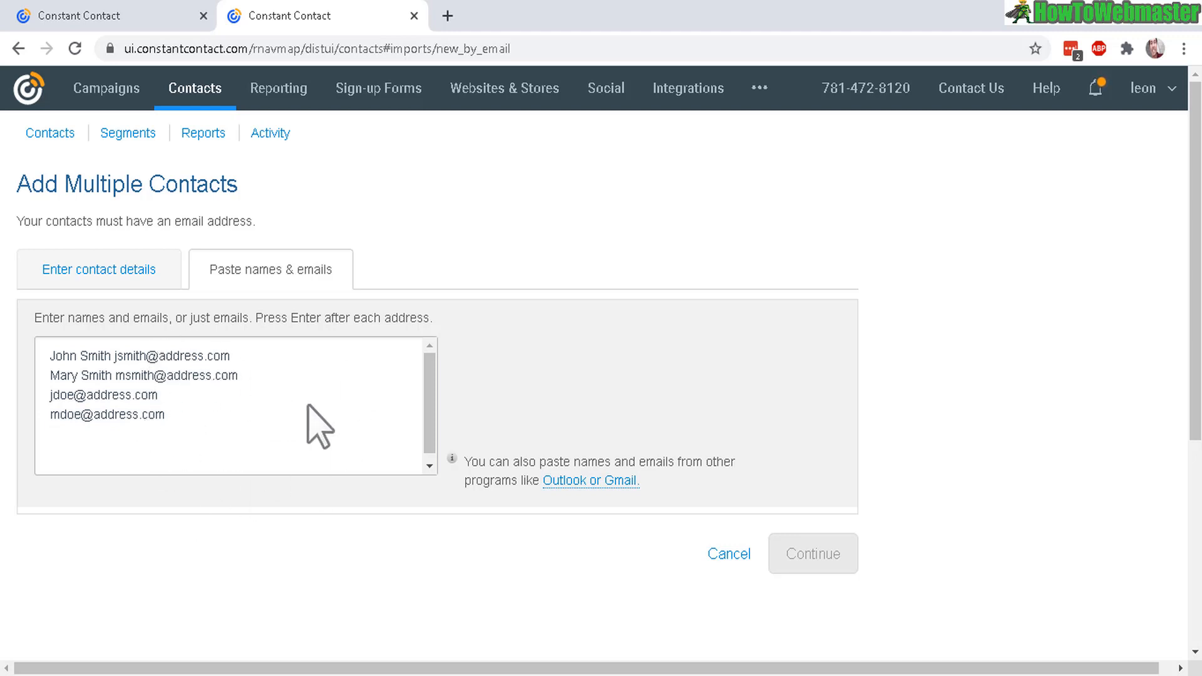
pyautogui.click(821, 554)
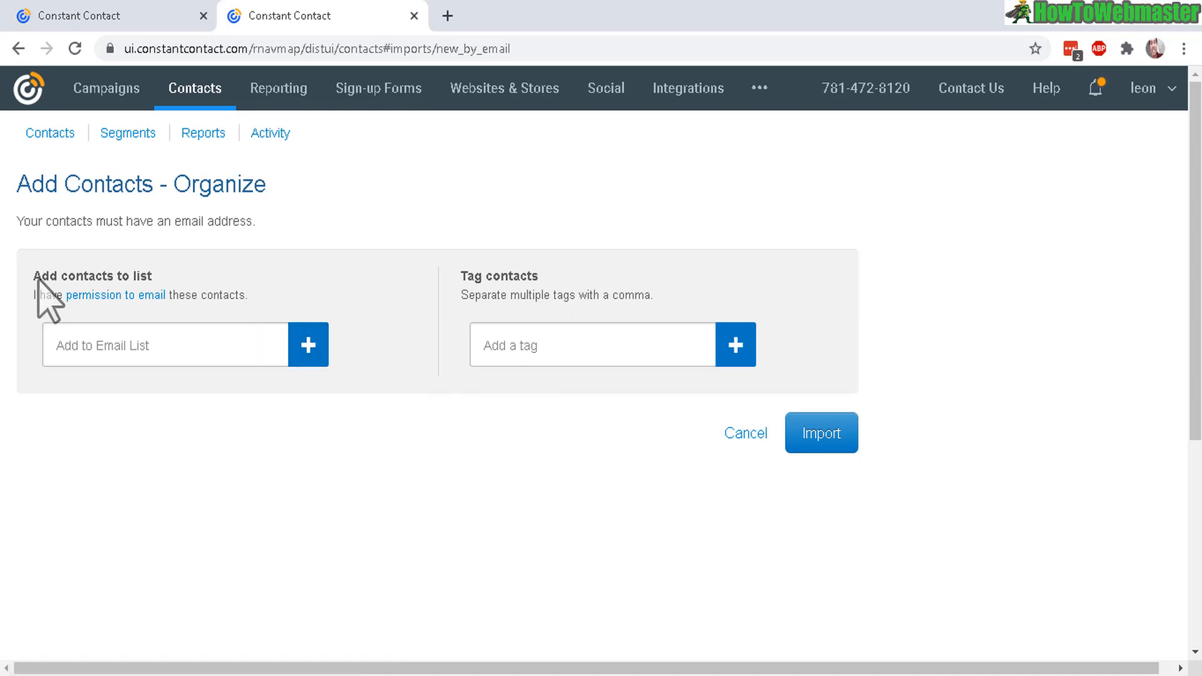
# Assign the new contacts to the General Interest email list.
pyautogui.click(307, 346)
pyautogui.click(481, 191)
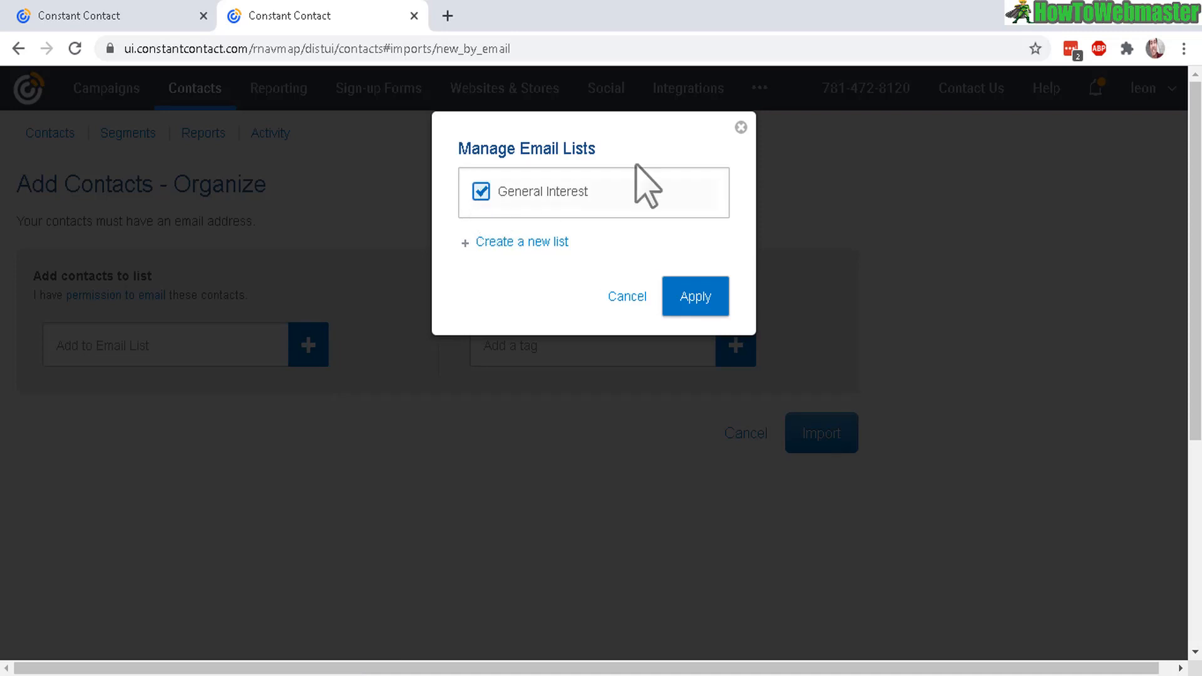
pyautogui.click(701, 294)
# Create an email list named "my list 2", leaving only General Interest selected for the new contacts.
pyautogui.click(311, 354)
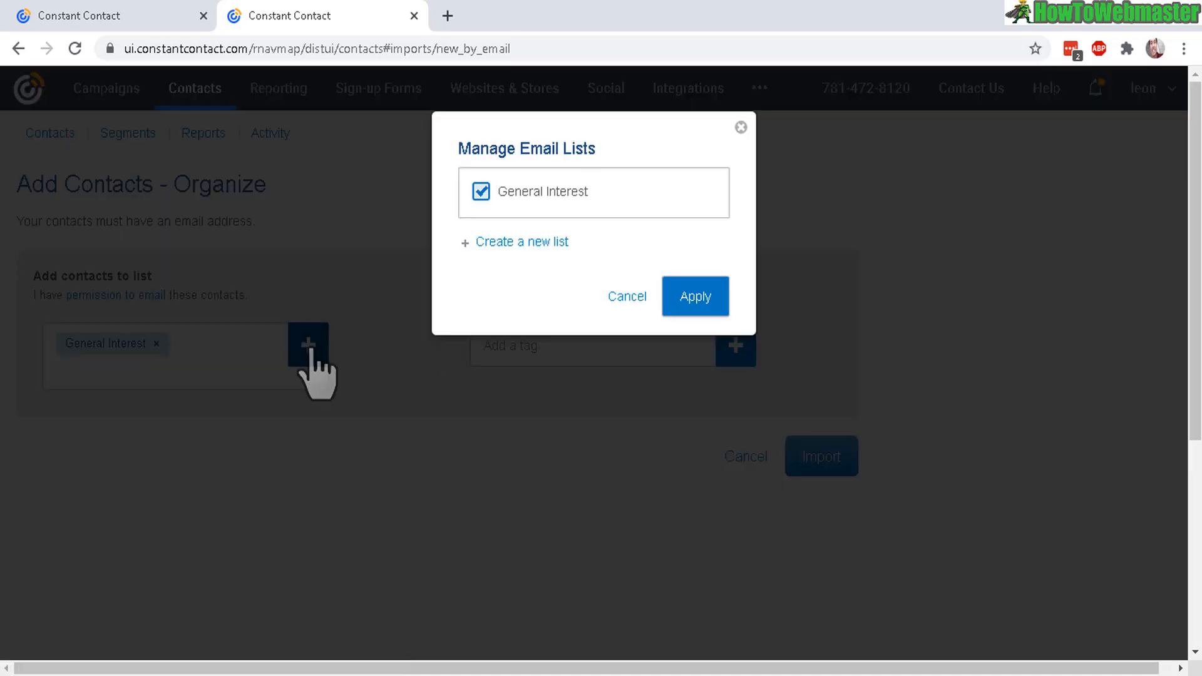
pyautogui.click(493, 242)
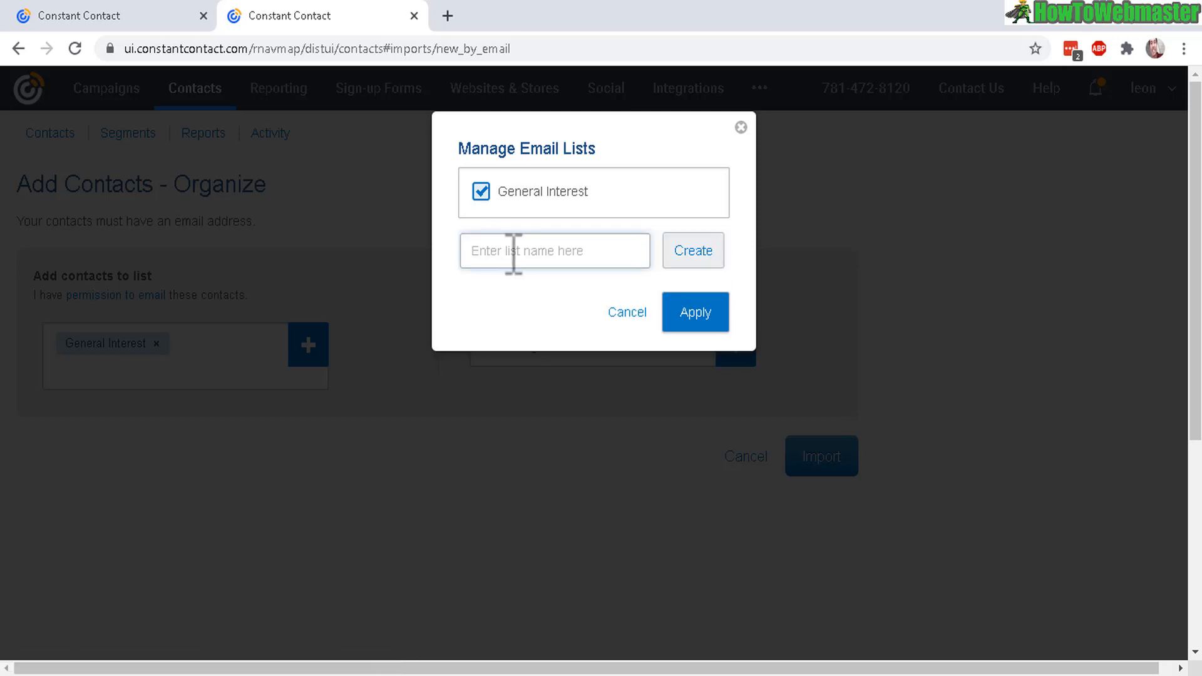
pyautogui.write('my list 2')
pyautogui.click(693, 253)
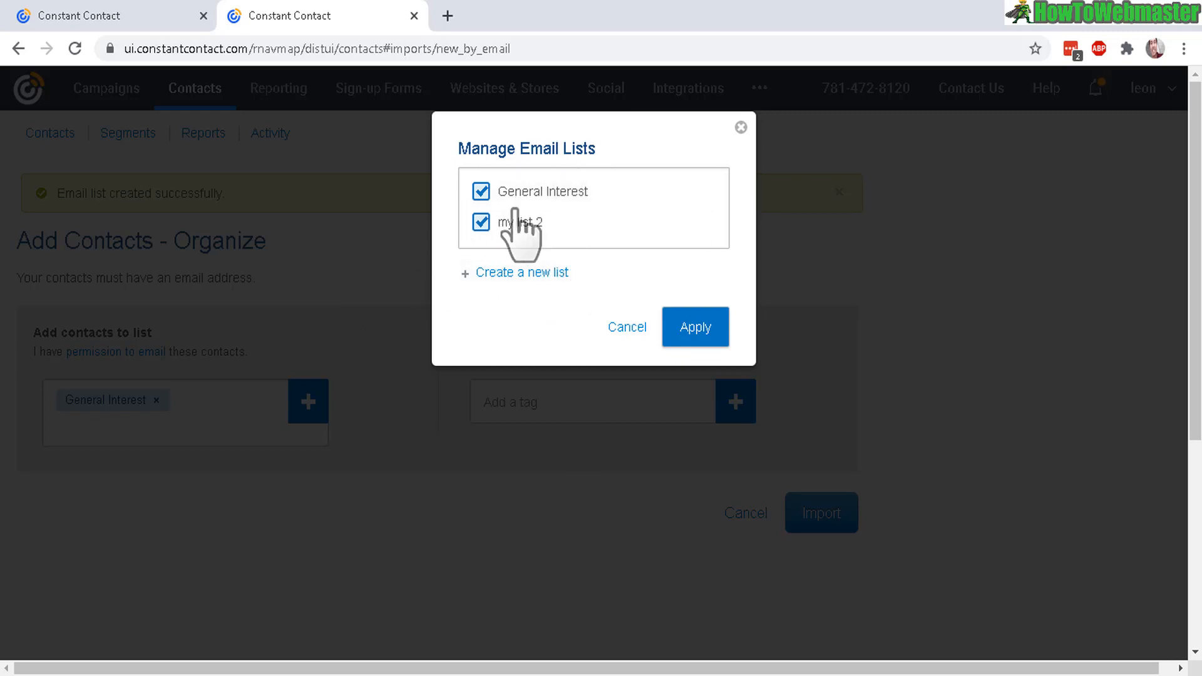
pyautogui.click(481, 222)
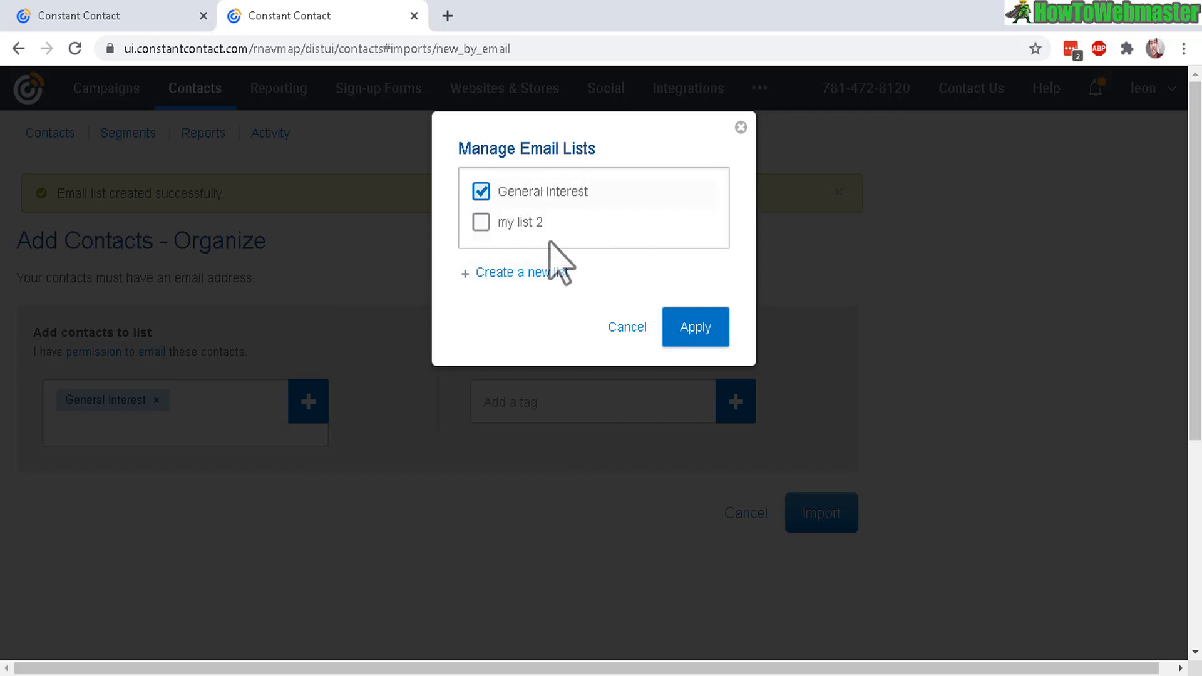
pyautogui.click(712, 334)
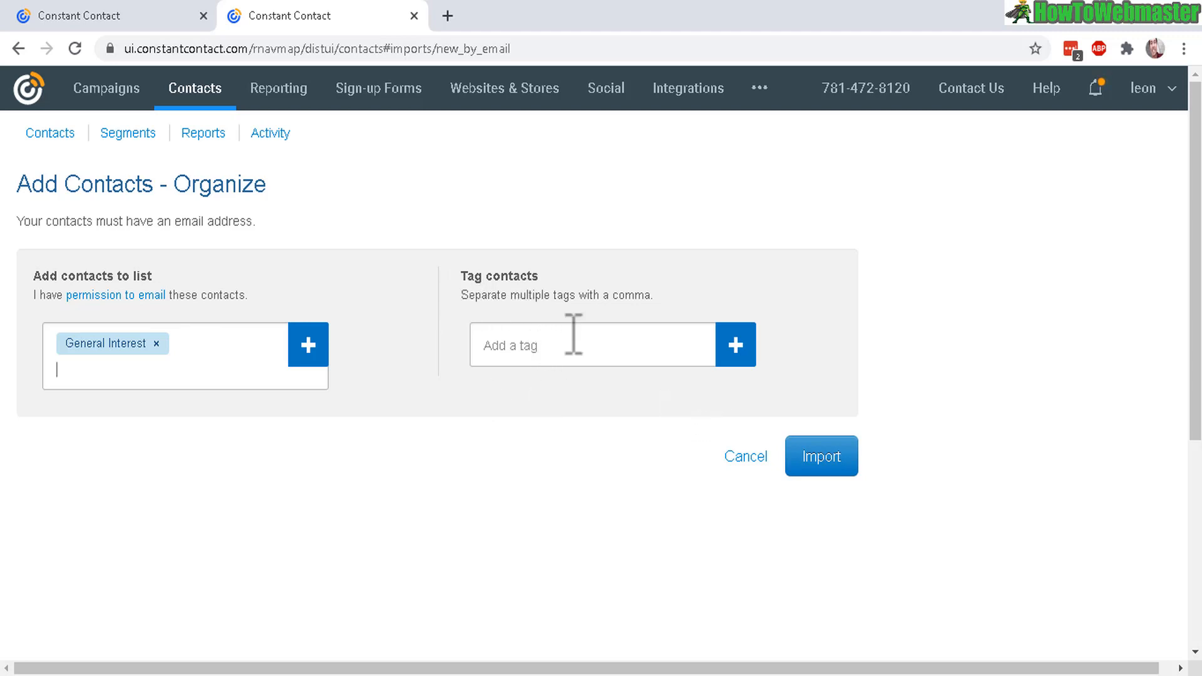
# Import the contacts, agreeing to the permission conditions, and return to the email's scheduling page.
pyautogui.click(826, 456)
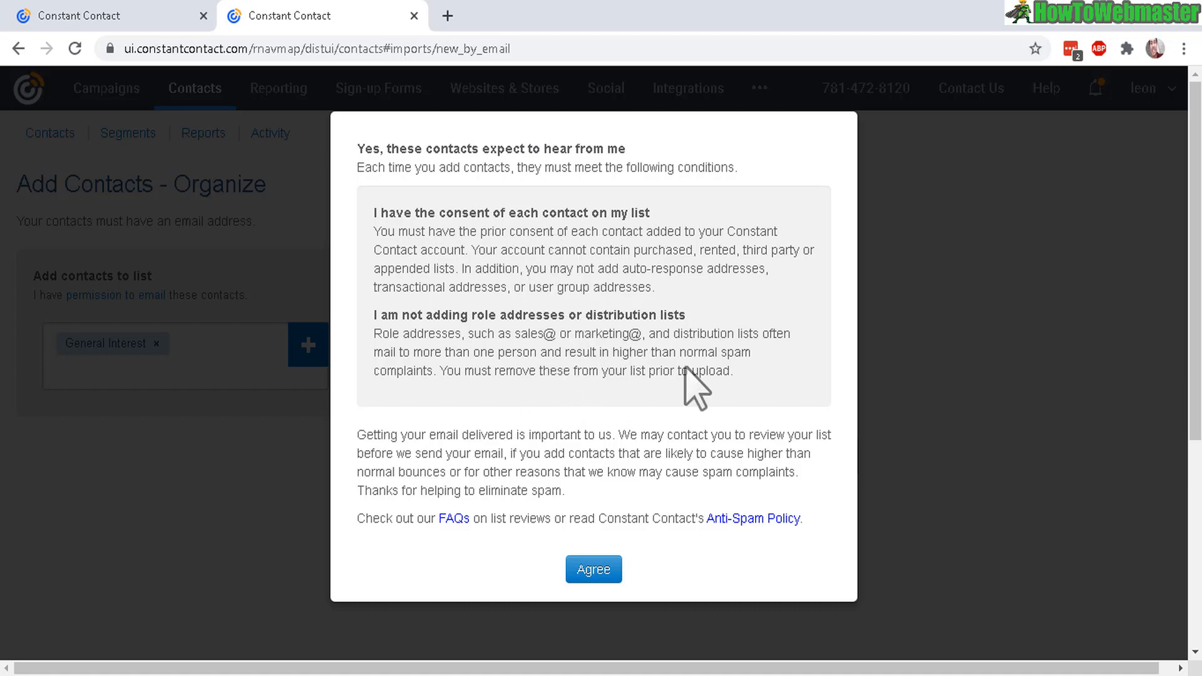
pyautogui.click(596, 577)
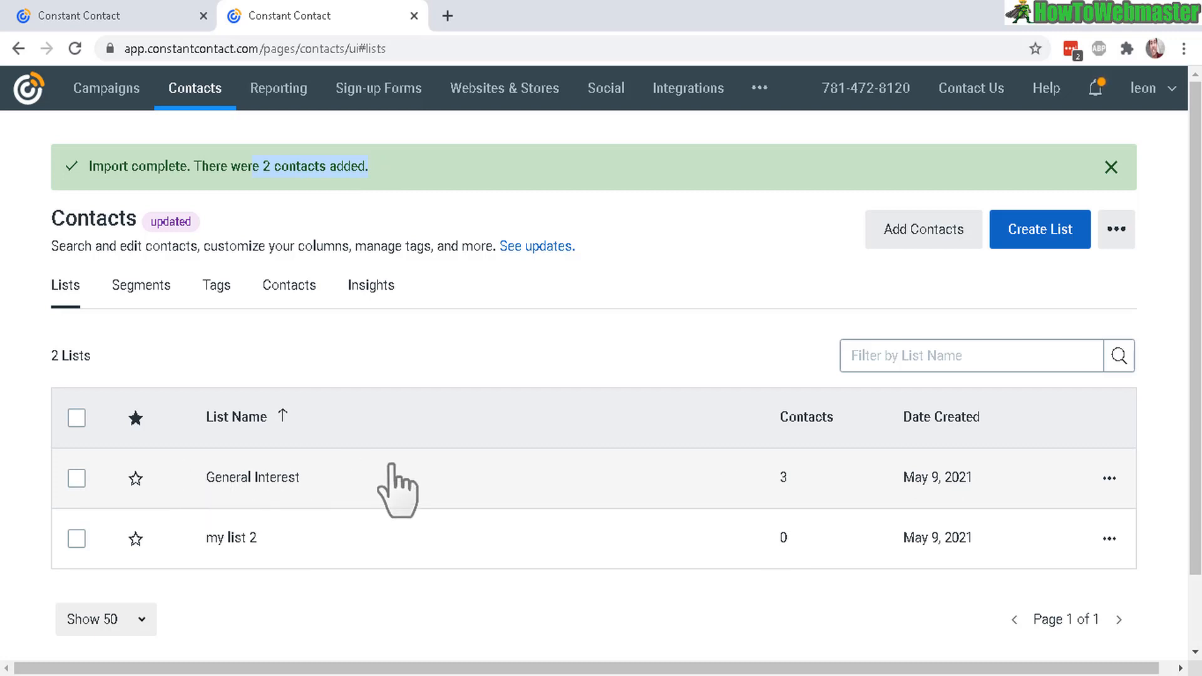
pyautogui.click(111, 5)
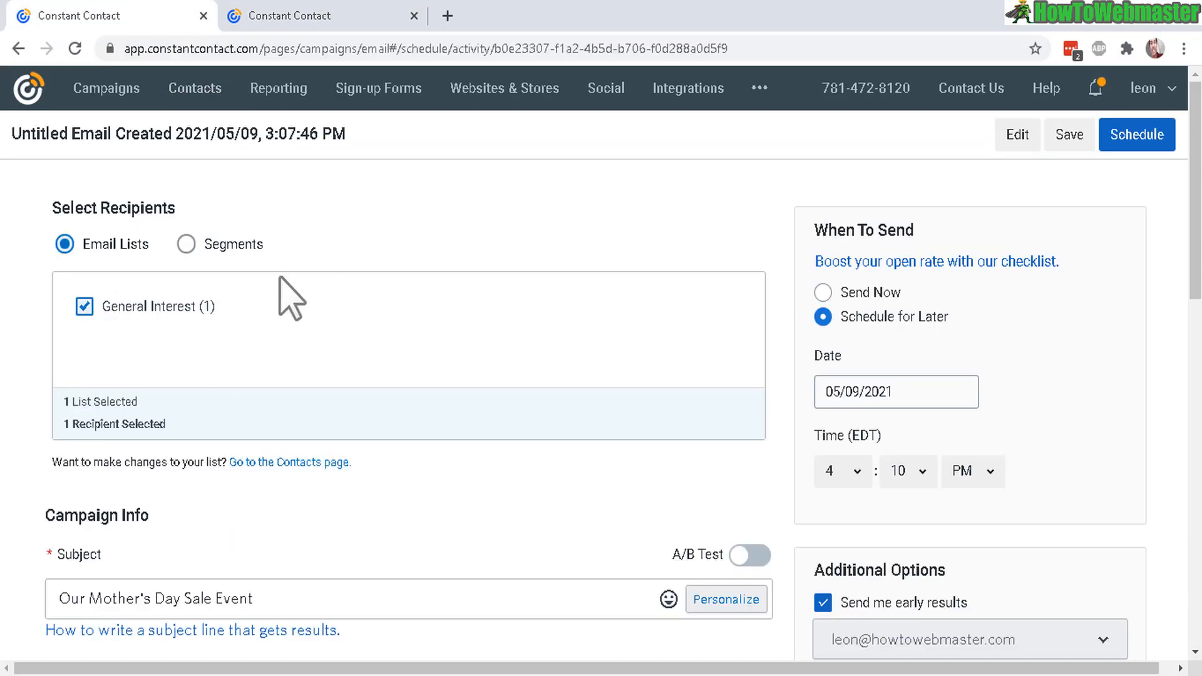
# Try to save the email settings, and fill in the physical address section with organization name HowToWebmaster and the mailing address.
pyautogui.click(1072, 139)
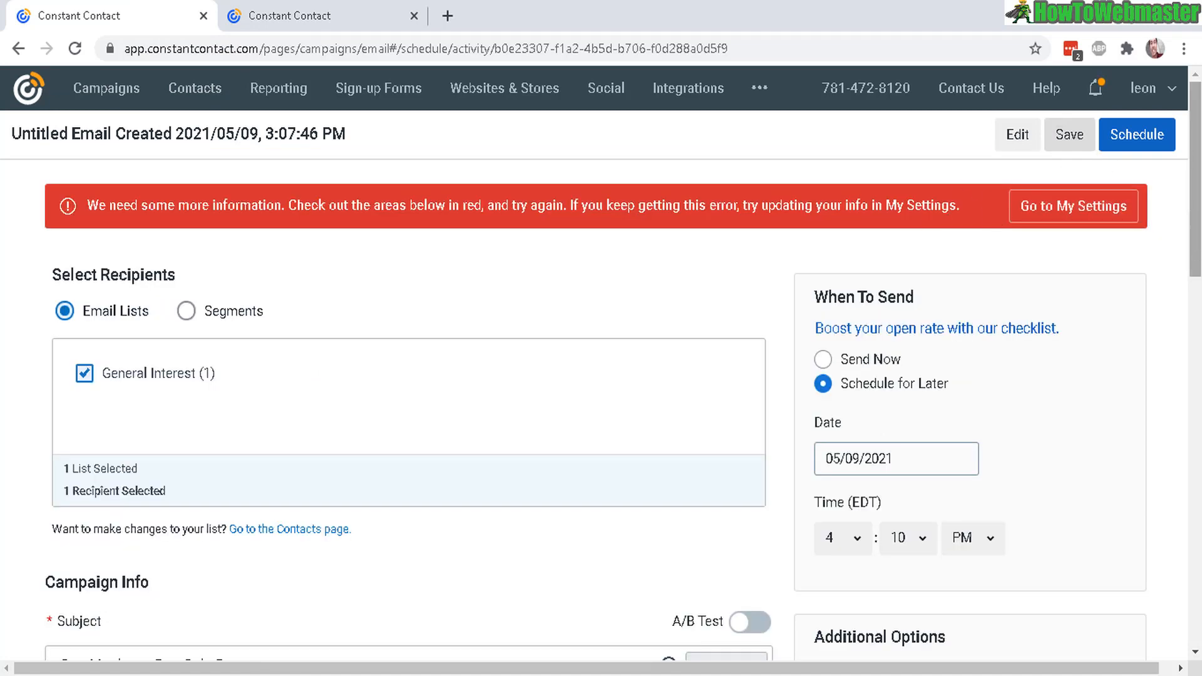
pyautogui.scroll(-1, 1199, 338)
pyautogui.moveTo(1200, 317); pyautogui.dragTo(1195, 510)
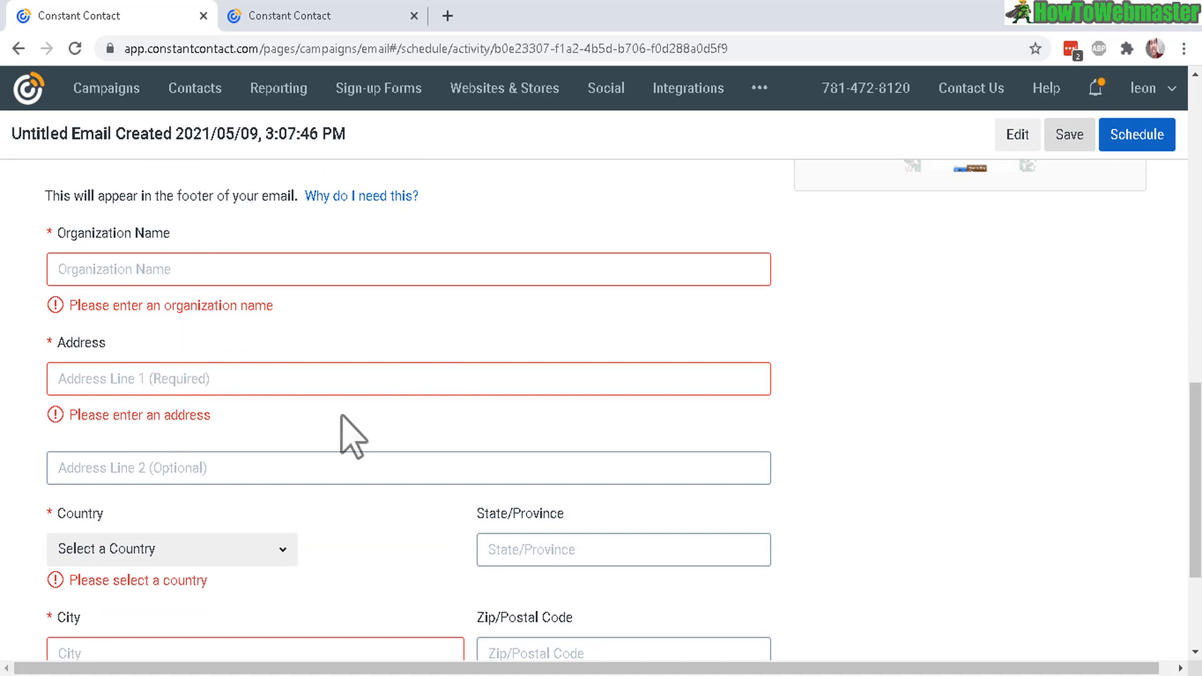
pyautogui.moveTo(1195, 462); pyautogui.dragTo(1195, 157)
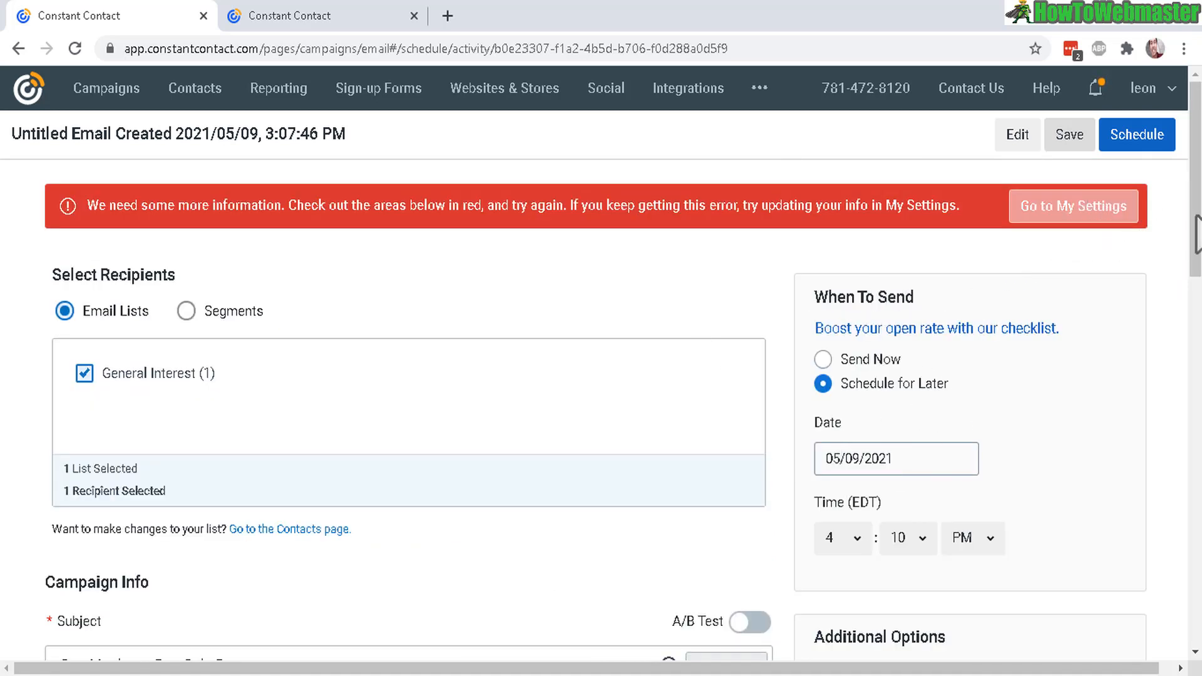
pyautogui.click(1196, 359)
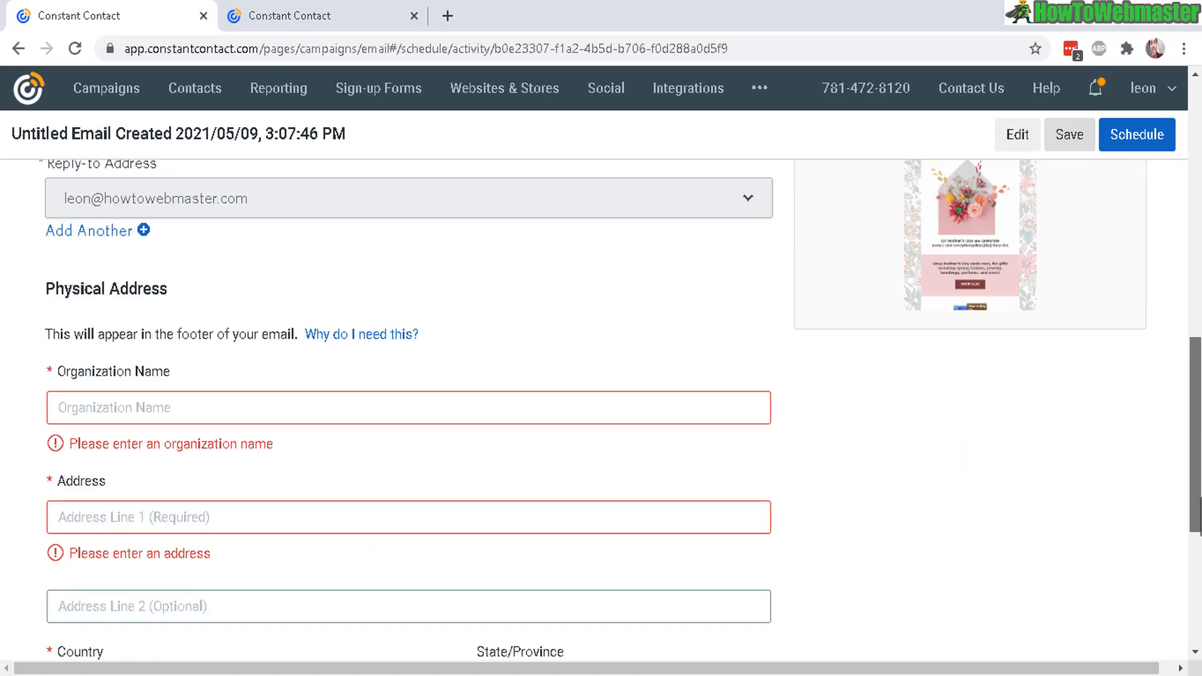
pyautogui.moveTo(1200, 499); pyautogui.dragTo(1199, 515)
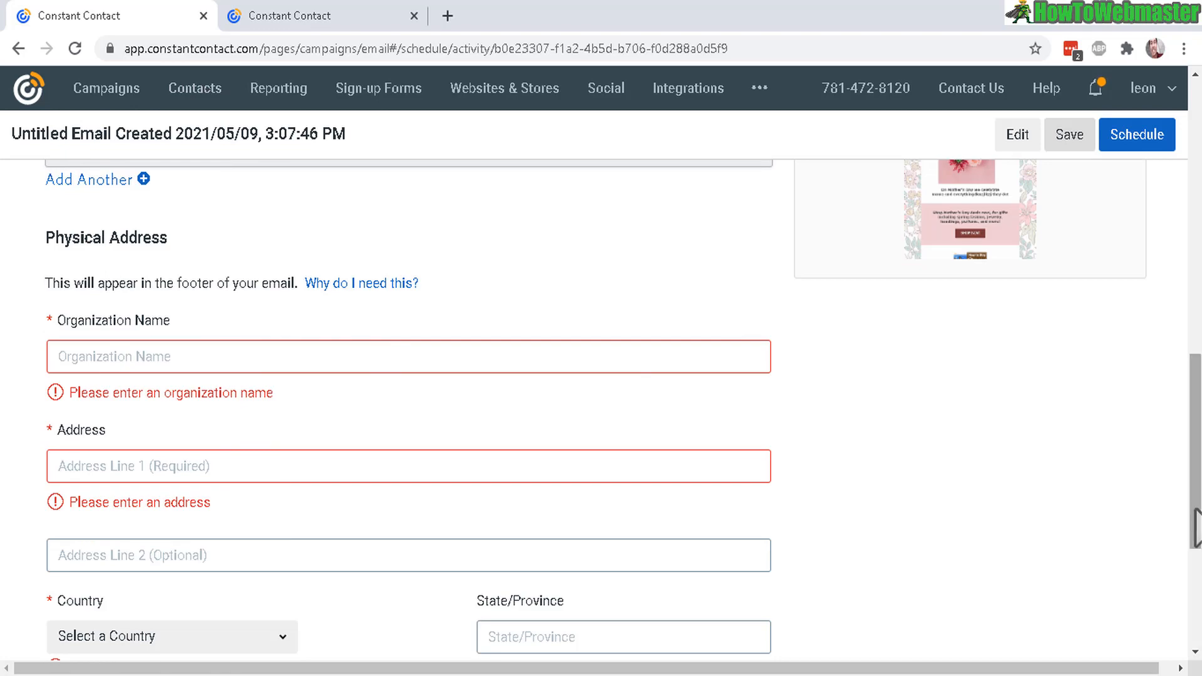
pyautogui.moveTo(1195, 510)
pyautogui.mouseDown()
pyautogui.moveTo(1191, 238)
pyautogui.moveTo(1192, 521)
pyautogui.mouseUp()
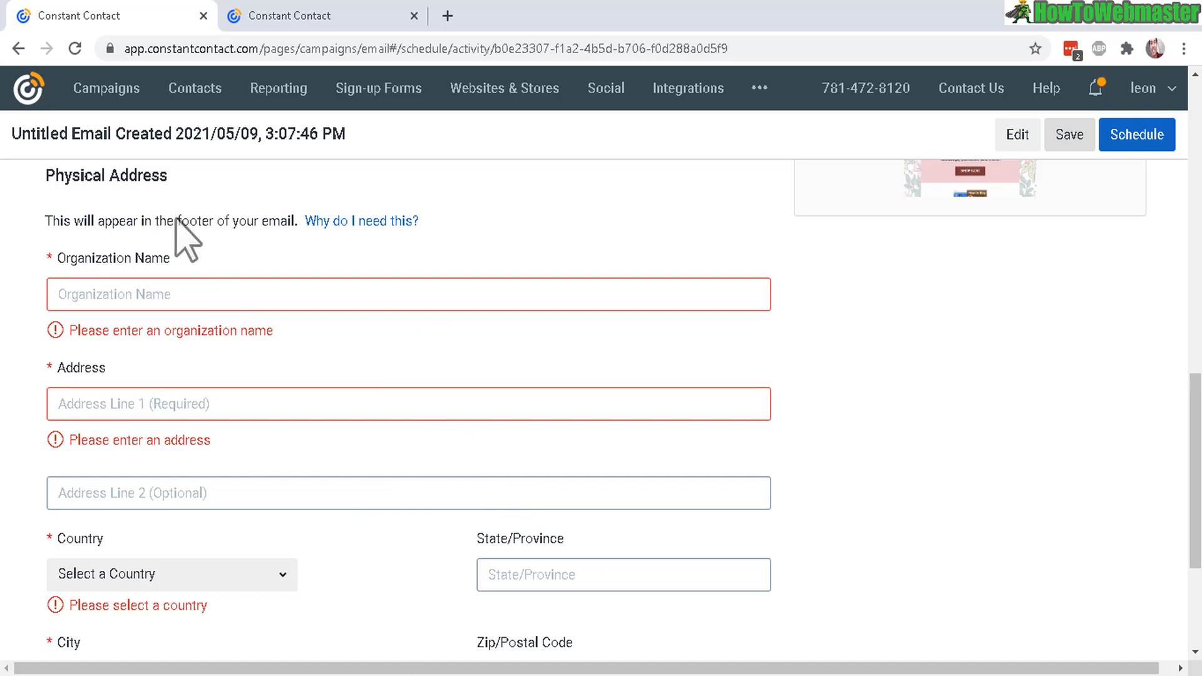
pyautogui.moveTo(178, 220); pyautogui.dragTo(287, 220)
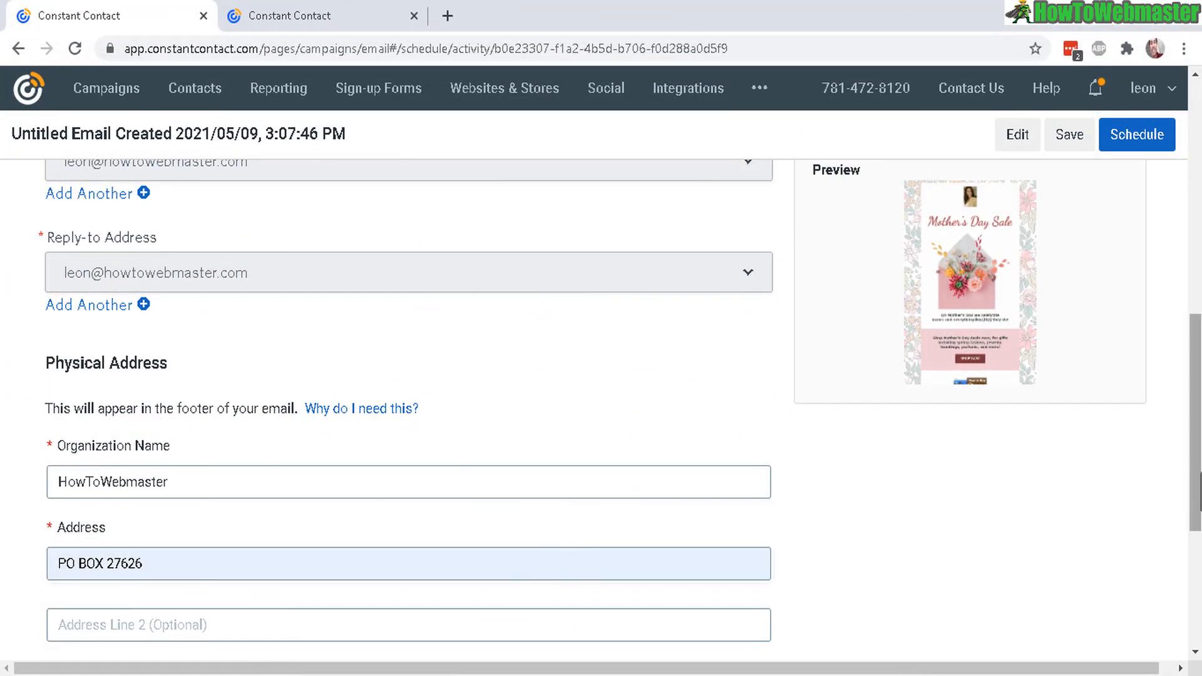
# Turn on the A/B test for the subject and enter "Special Mother's Day 50% Off Sale Now!" as subject B.
pyautogui.moveTo(1197, 488); pyautogui.dragTo(1186, 245)
pyautogui.moveTo(1196, 288); pyautogui.dragTo(1199, 402)
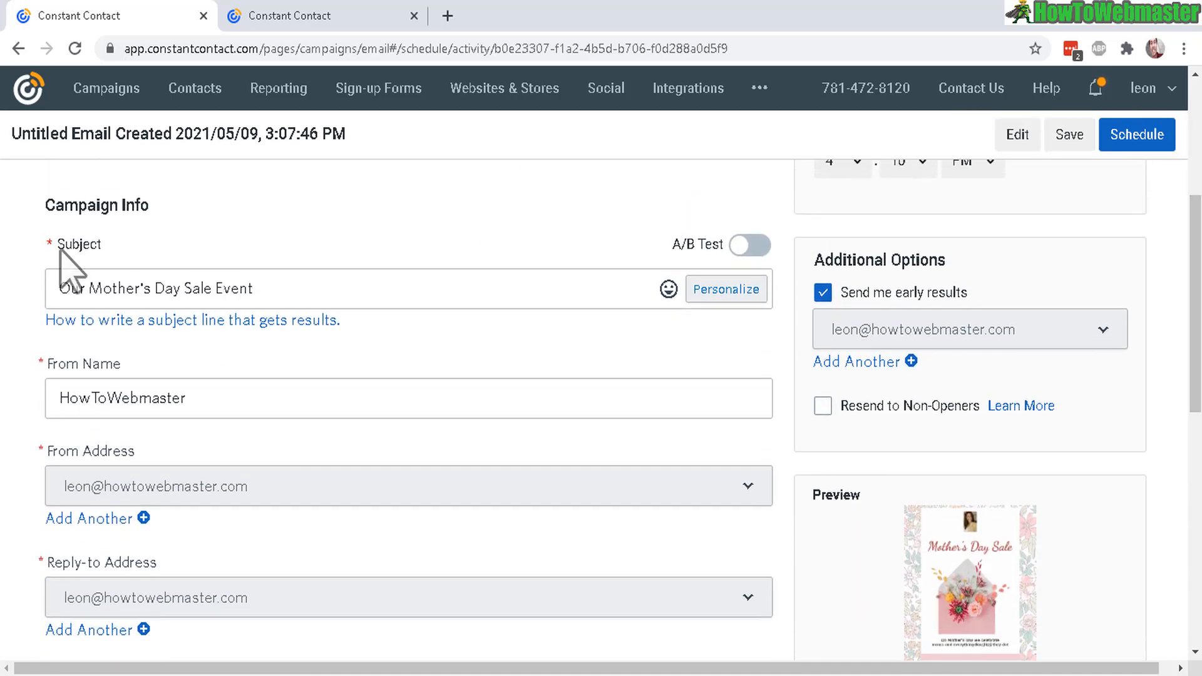
pyautogui.click(751, 247)
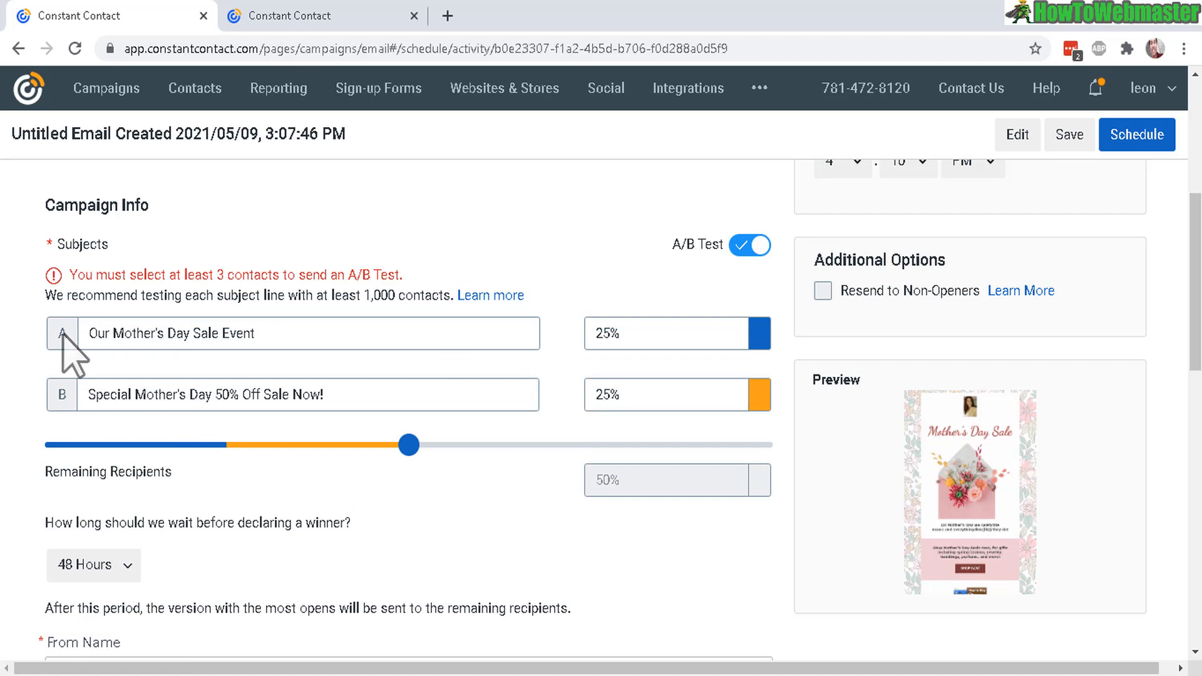
# Review the A/B test's two subject lines, their recipient percentages and the recommended number of contacts.
pyautogui.moveTo(97, 335); pyautogui.dragTo(344, 317)
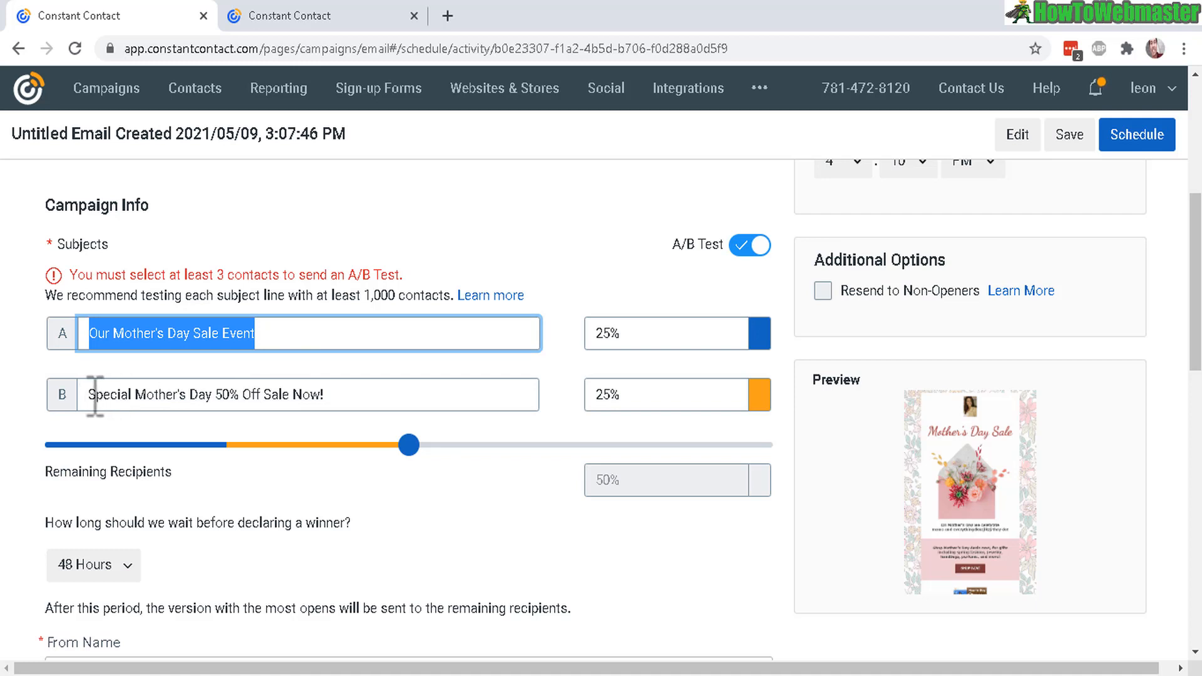
pyautogui.moveTo(95, 396); pyautogui.dragTo(401, 386)
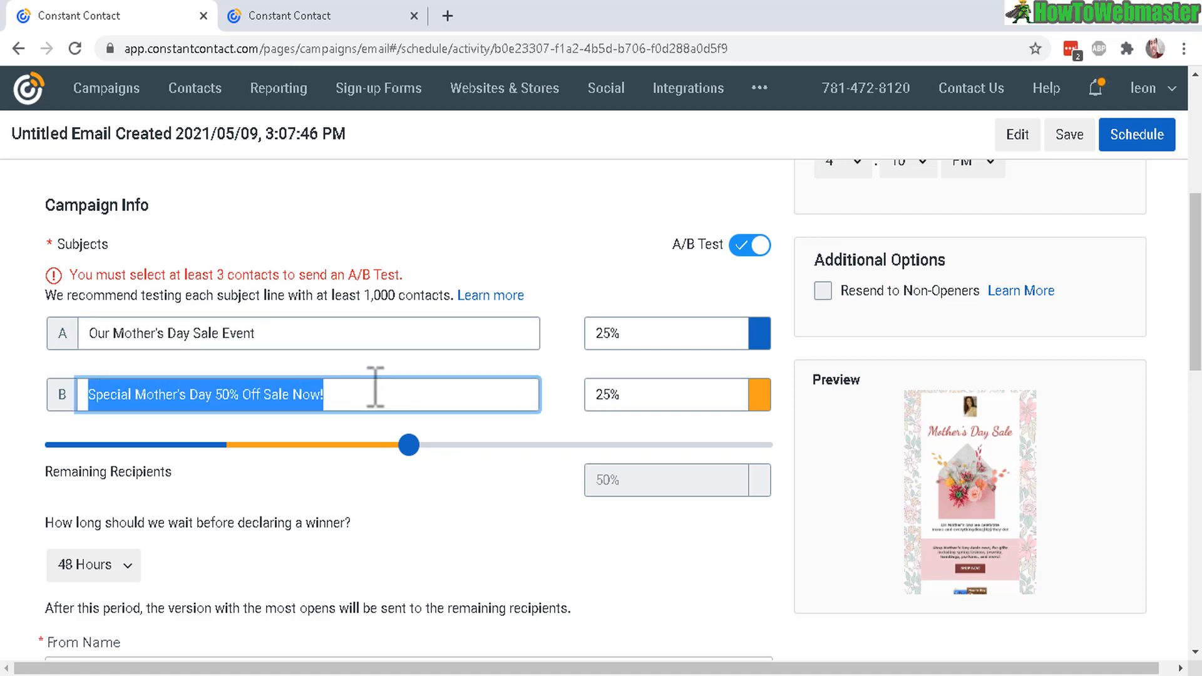
pyautogui.moveTo(623, 338); pyautogui.dragTo(570, 354)
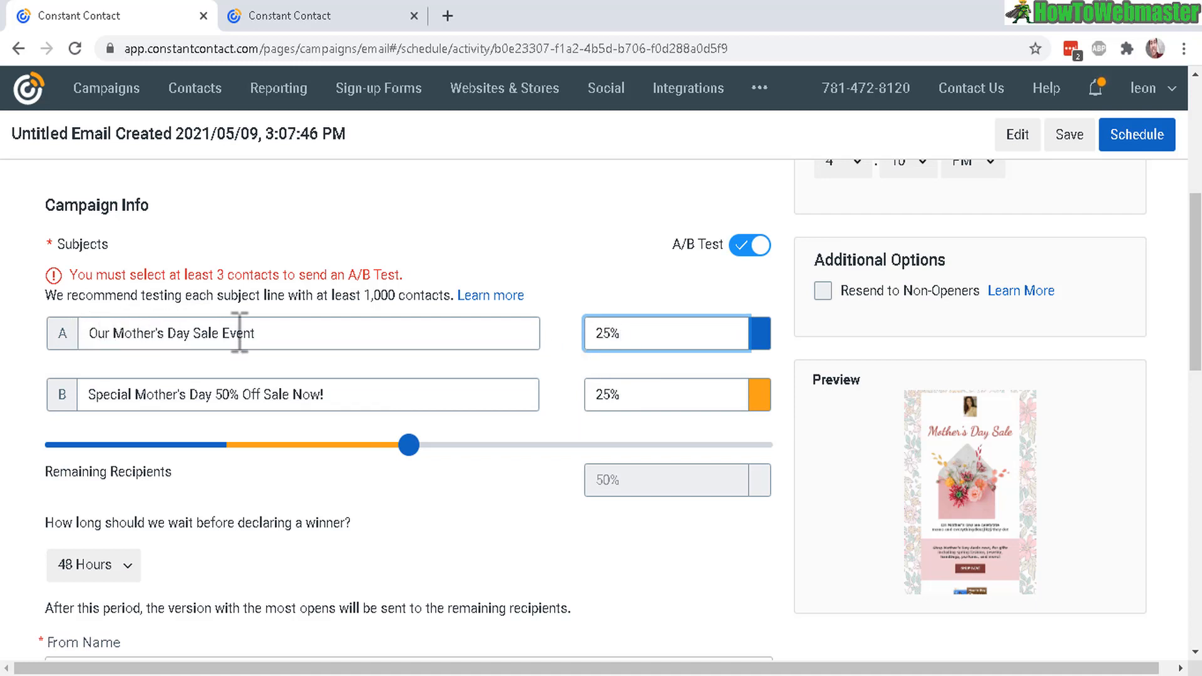
pyautogui.moveTo(362, 297); pyautogui.dragTo(426, 299)
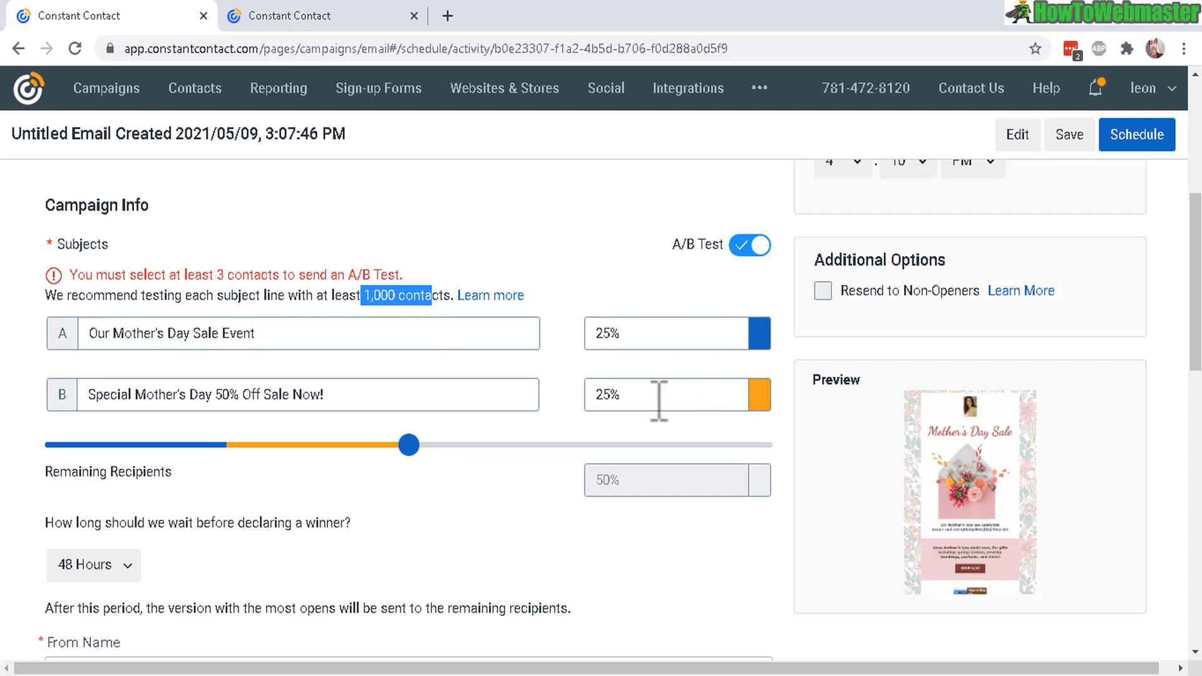
pyautogui.moveTo(658, 401); pyautogui.dragTo(575, 391)
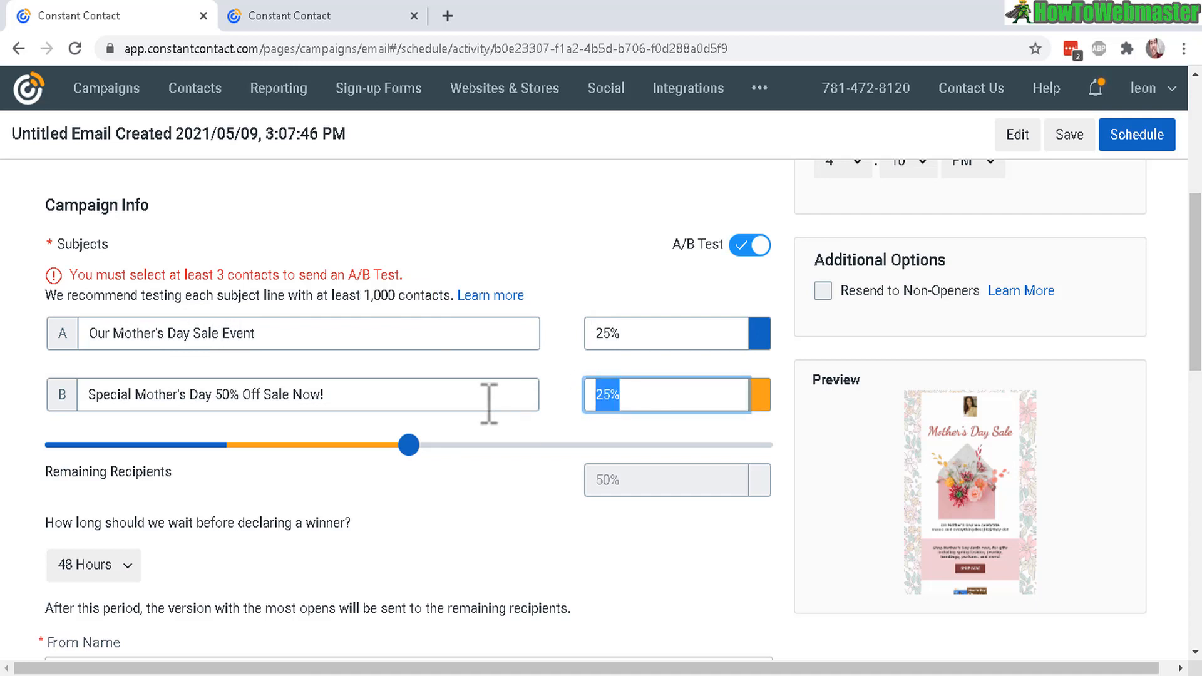
pyautogui.moveTo(354, 391); pyautogui.dragTo(82, 385)
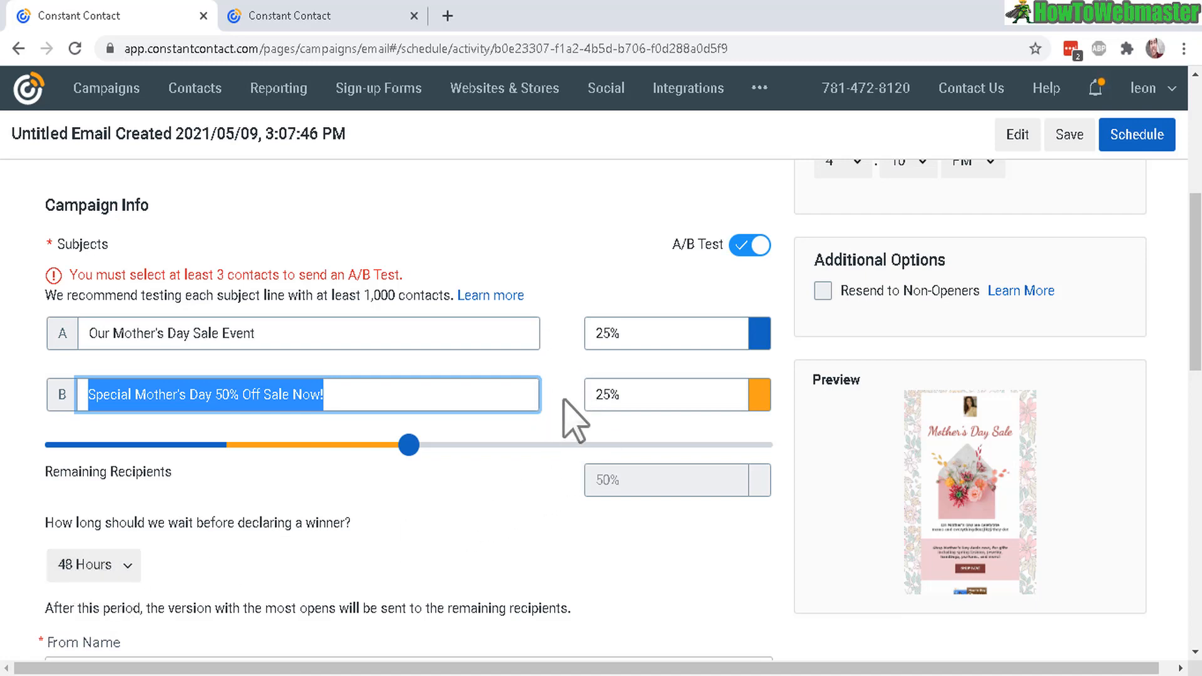
# Turn off the A/B test for the subject and set the email's delivery option to Send Now.
pyautogui.scroll(-2, 563, 400)
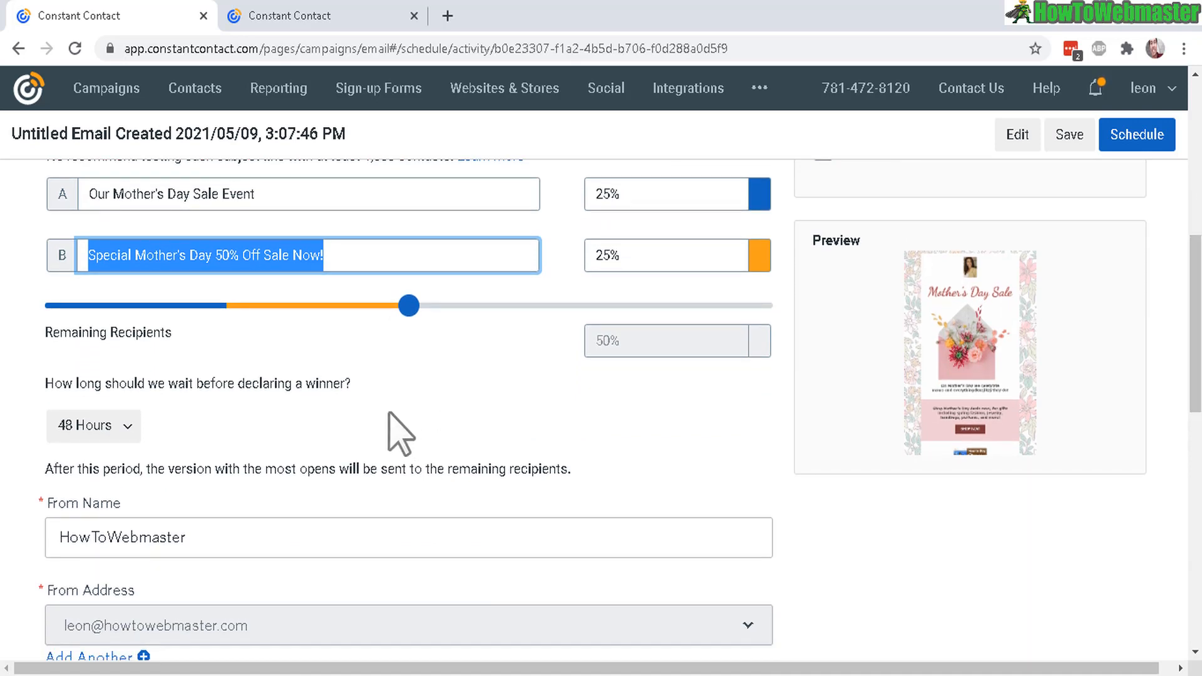
pyautogui.scroll(2, 996, 382)
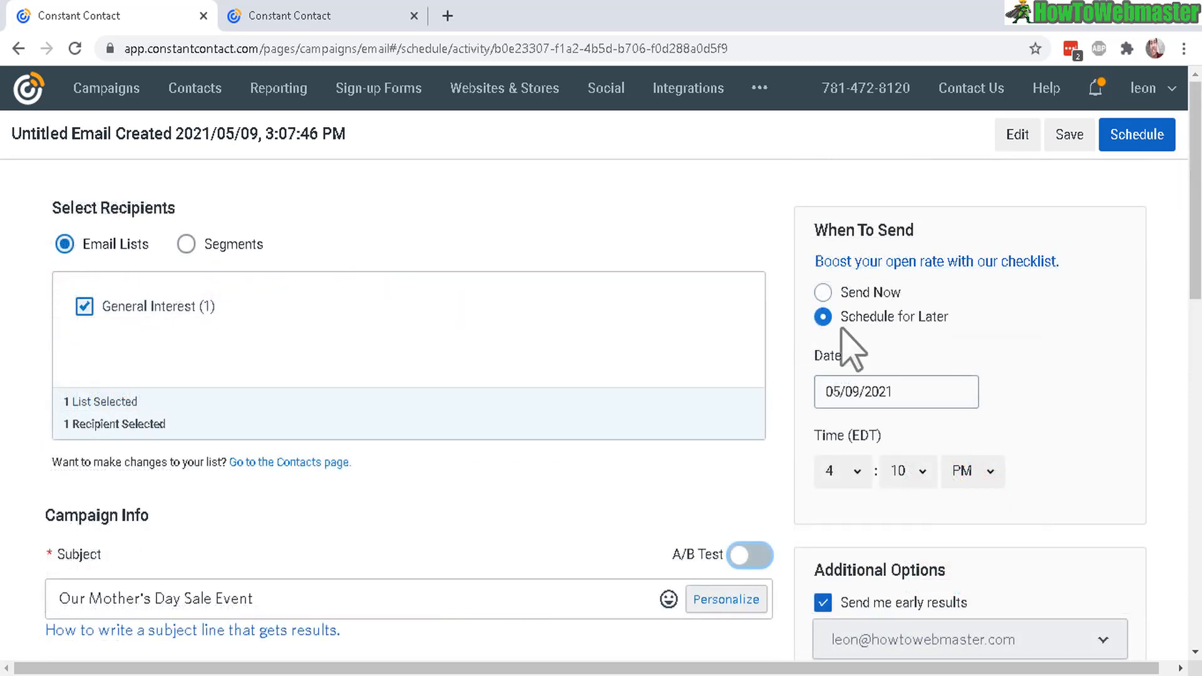
pyautogui.click(824, 293)
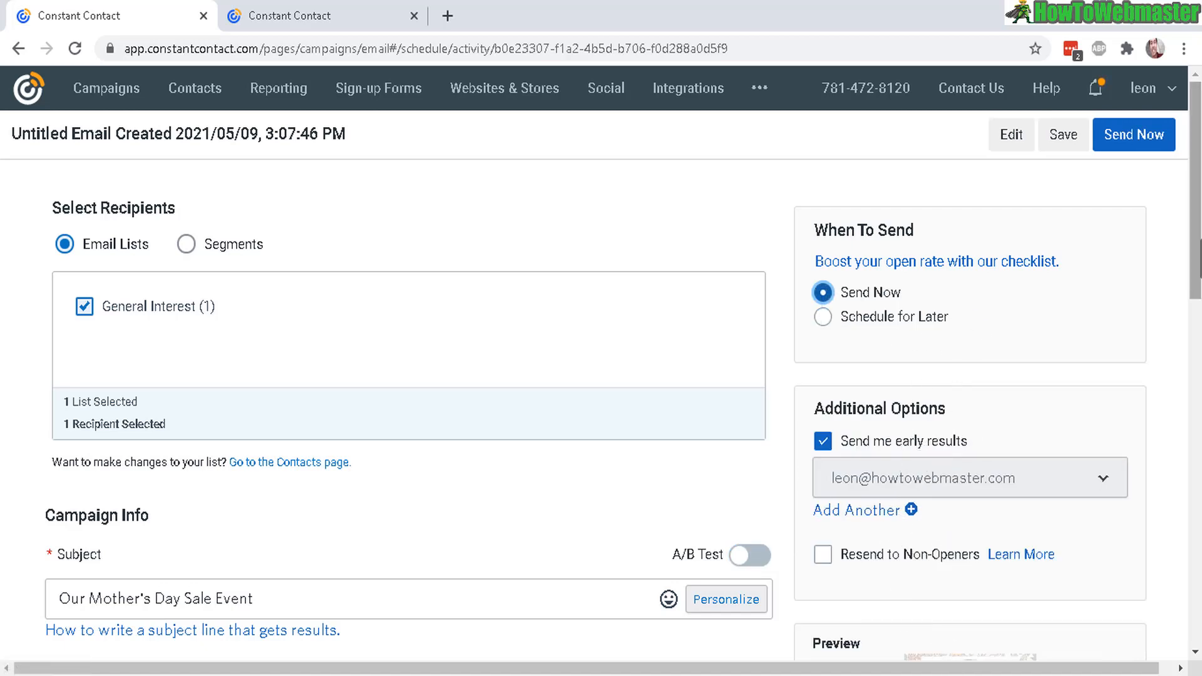
# Send the Mother's Day Sale email to the General Interest list immediately and confirm the sending.
pyautogui.scroll(-5, 905, 574)
pyautogui.scroll(-5, 407, 376)
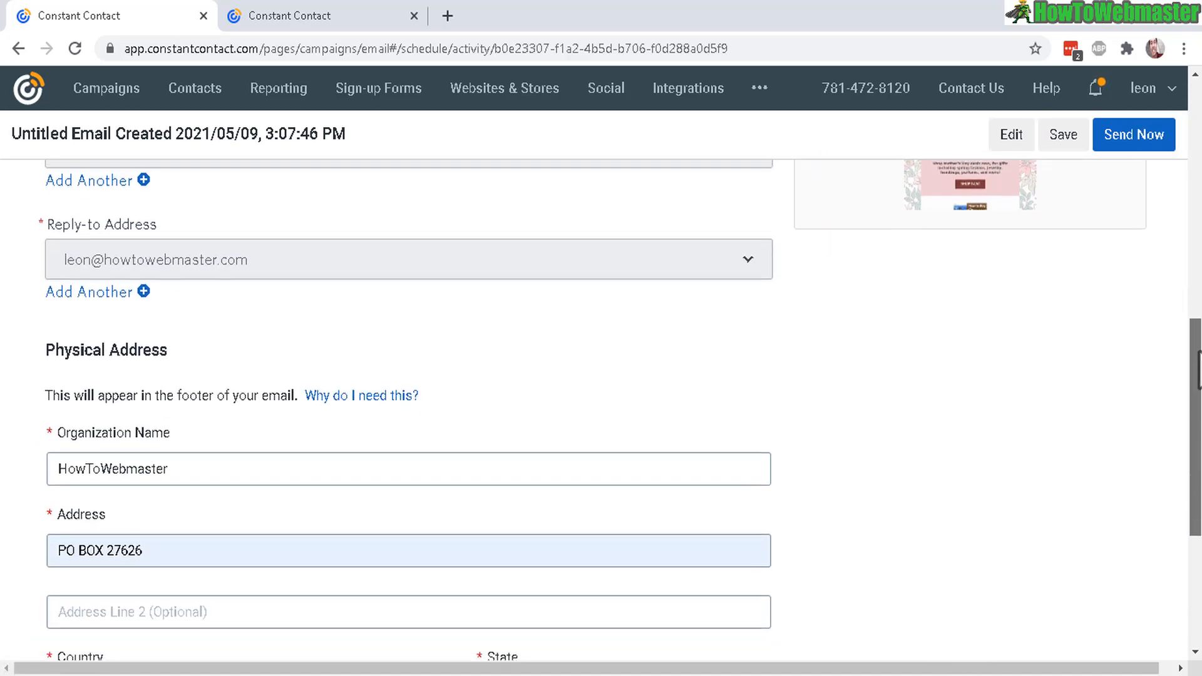
pyautogui.scroll(10, 1158, 183)
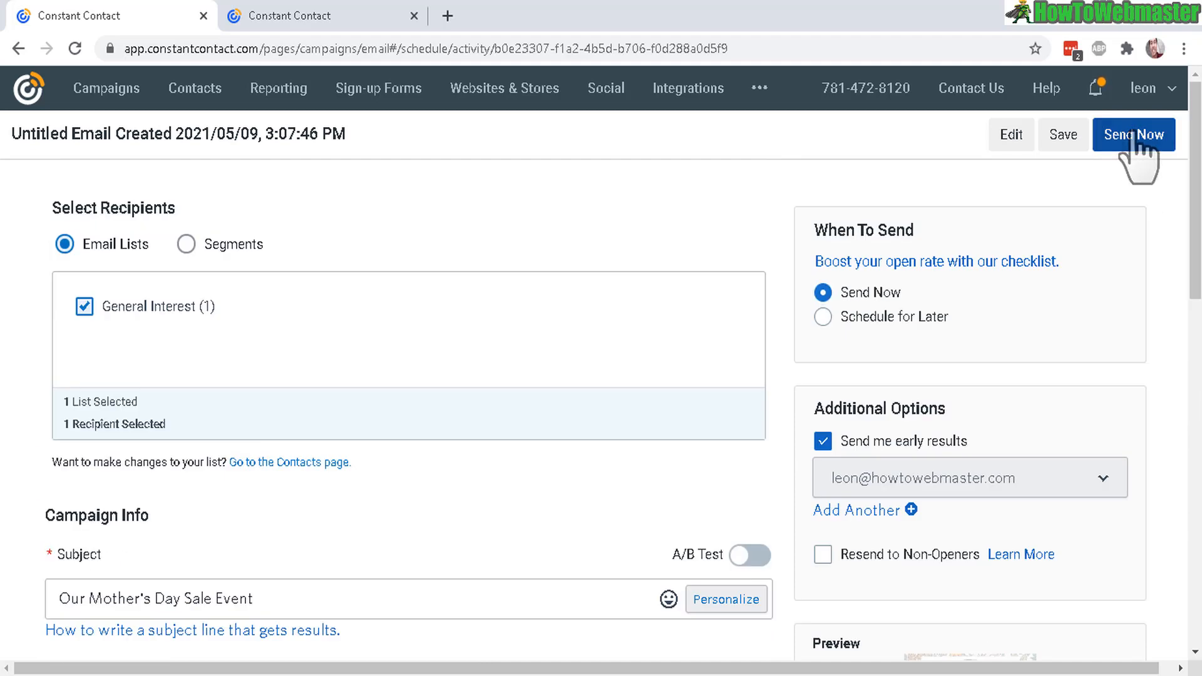
pyautogui.click(1133, 136)
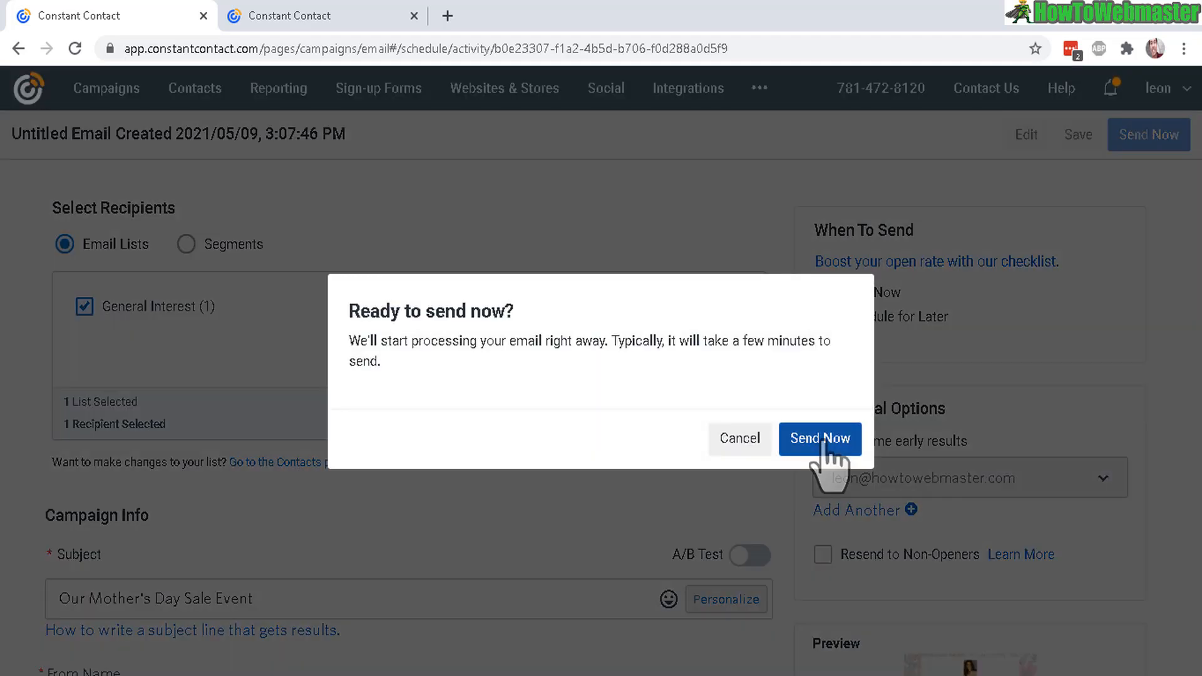
pyautogui.click(821, 440)
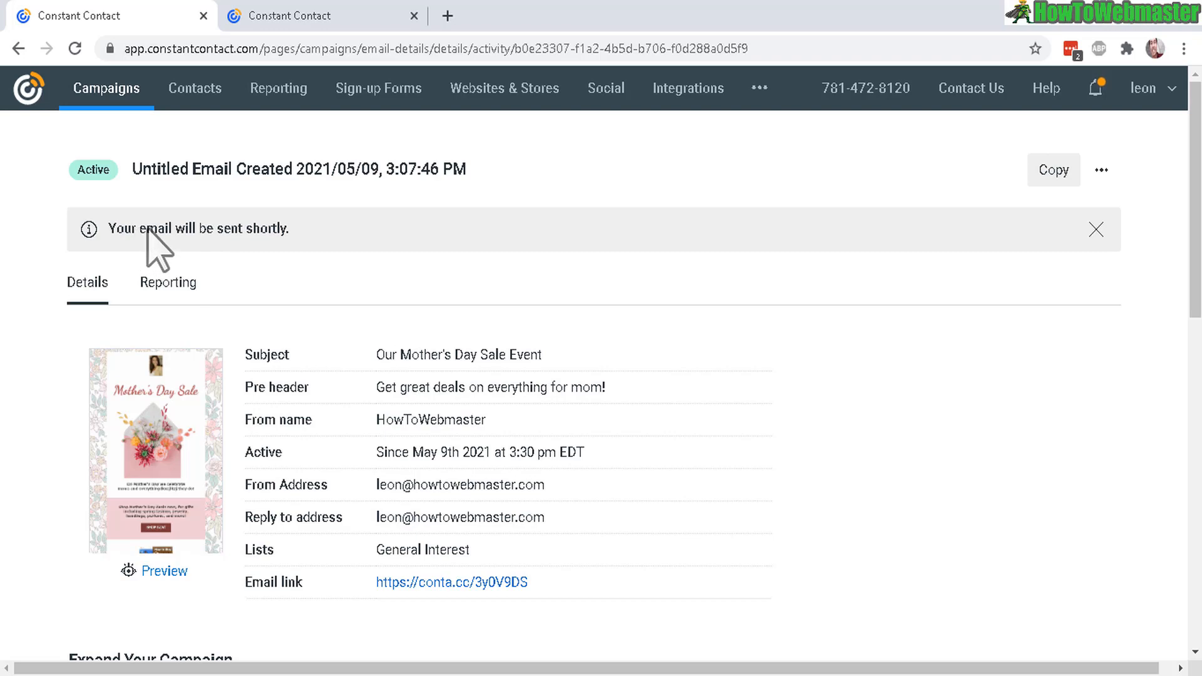
pyautogui.moveTo(148, 229); pyautogui.dragTo(317, 236)
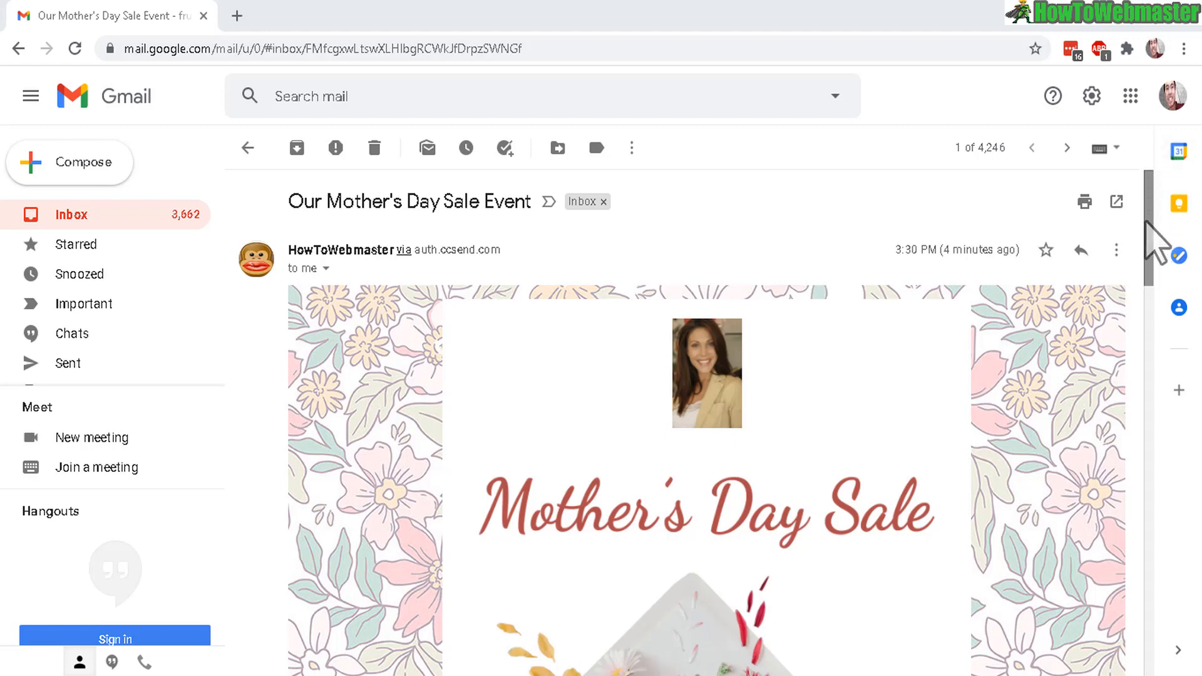
# Examine the received "Our Mother's Day Sale Event" email in Gmail, covering its images, text, Shop Now link, video, social links and footer.
pyautogui.moveTo(1147, 223); pyautogui.dragTo(1147, 272)
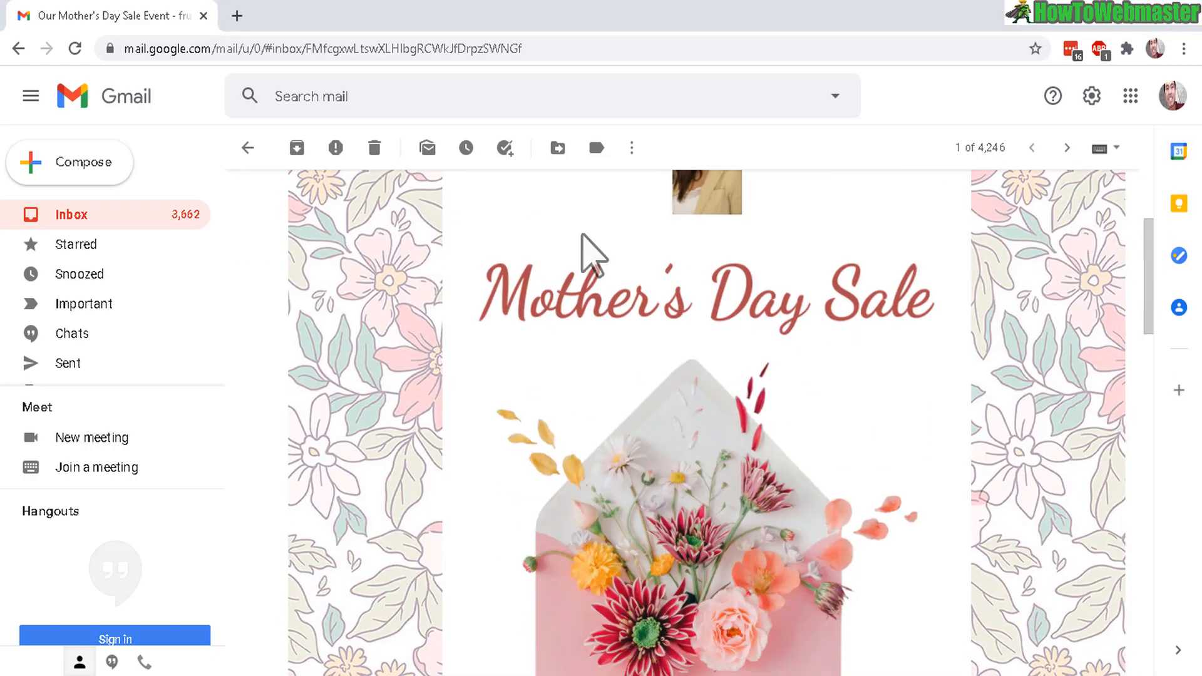
pyautogui.scroll(2, 1152, 291)
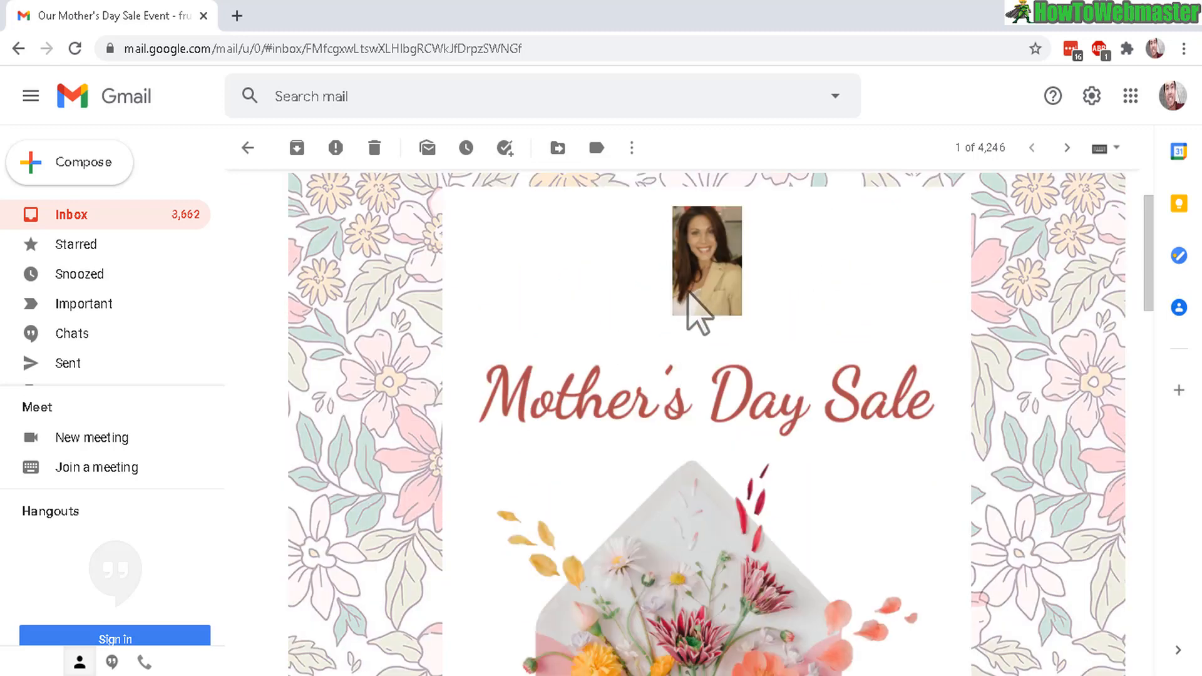
pyautogui.moveTo(1150, 288); pyautogui.dragTo(1148, 370)
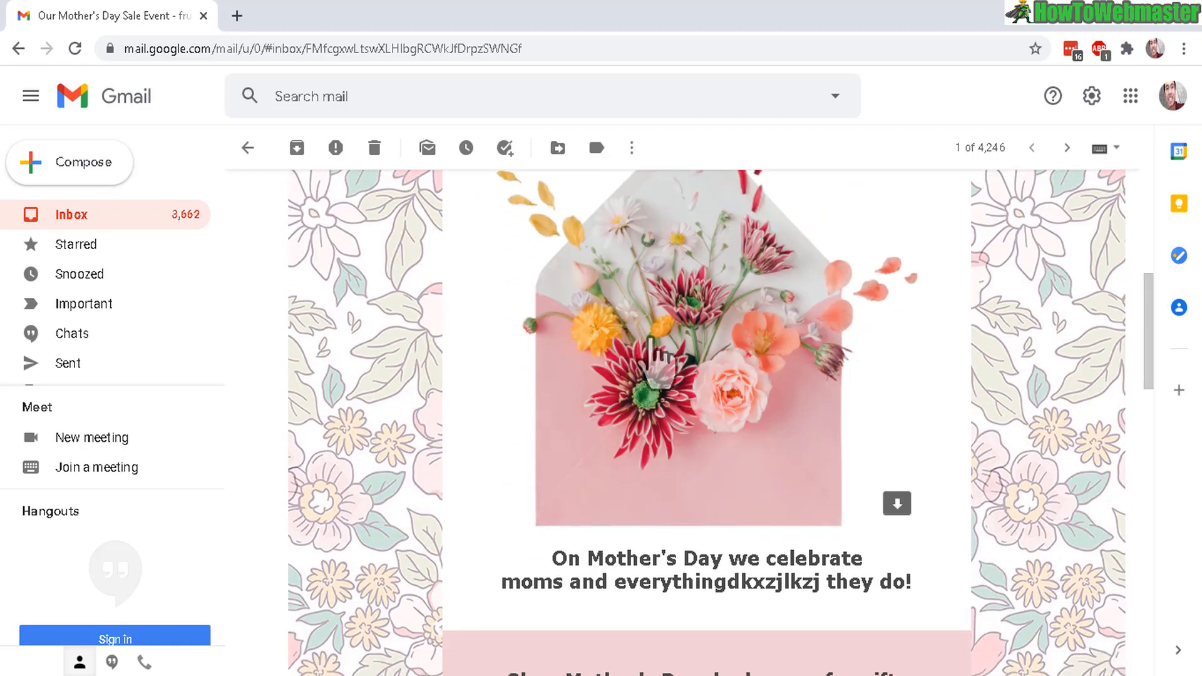
pyautogui.scroll(-5, 987, 375)
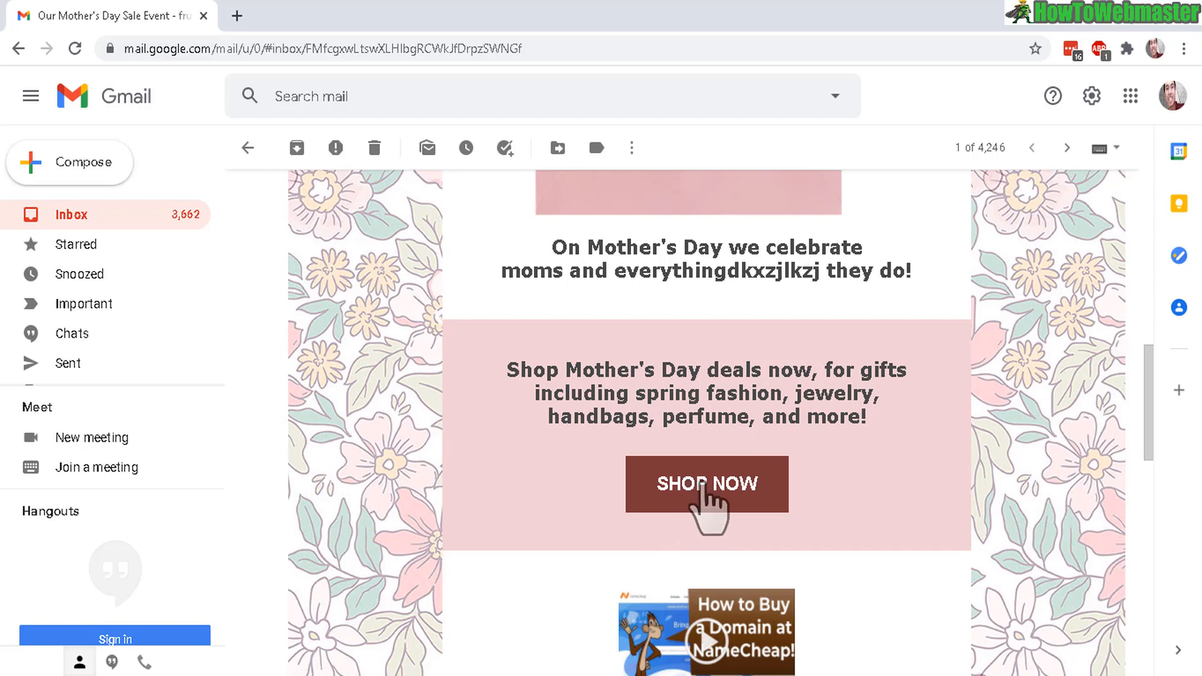
pyautogui.scroll(-3, 1163, 353)
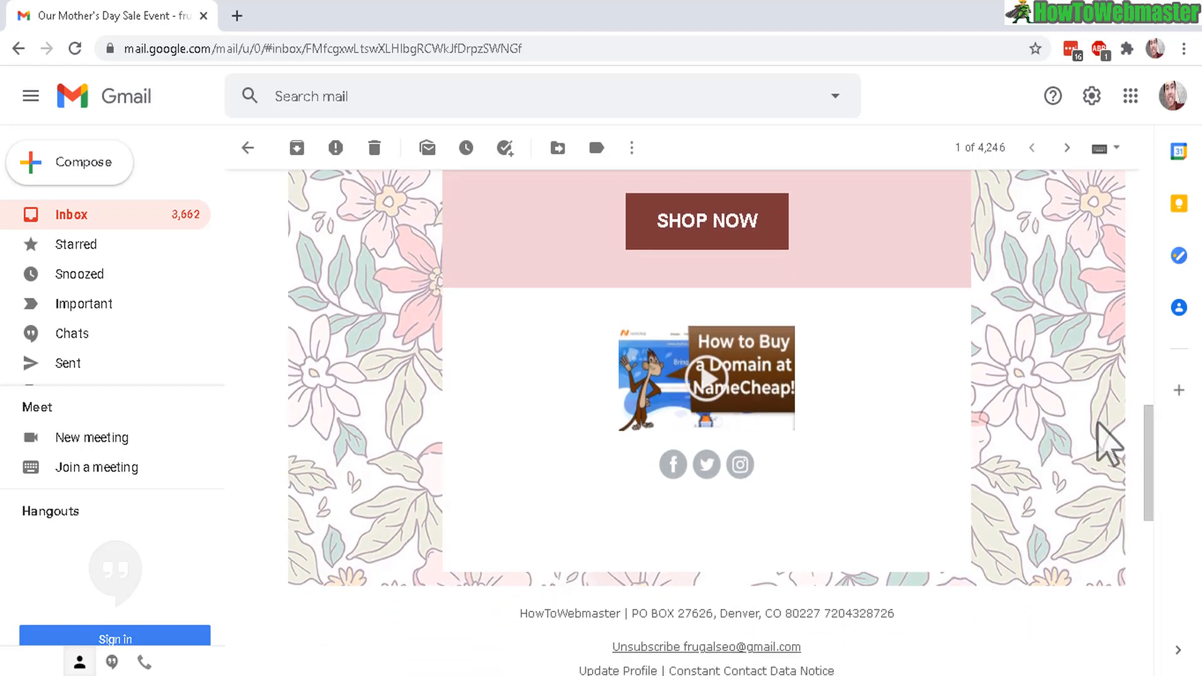
pyautogui.moveTo(1149, 439); pyautogui.dragTo(1118, 236)
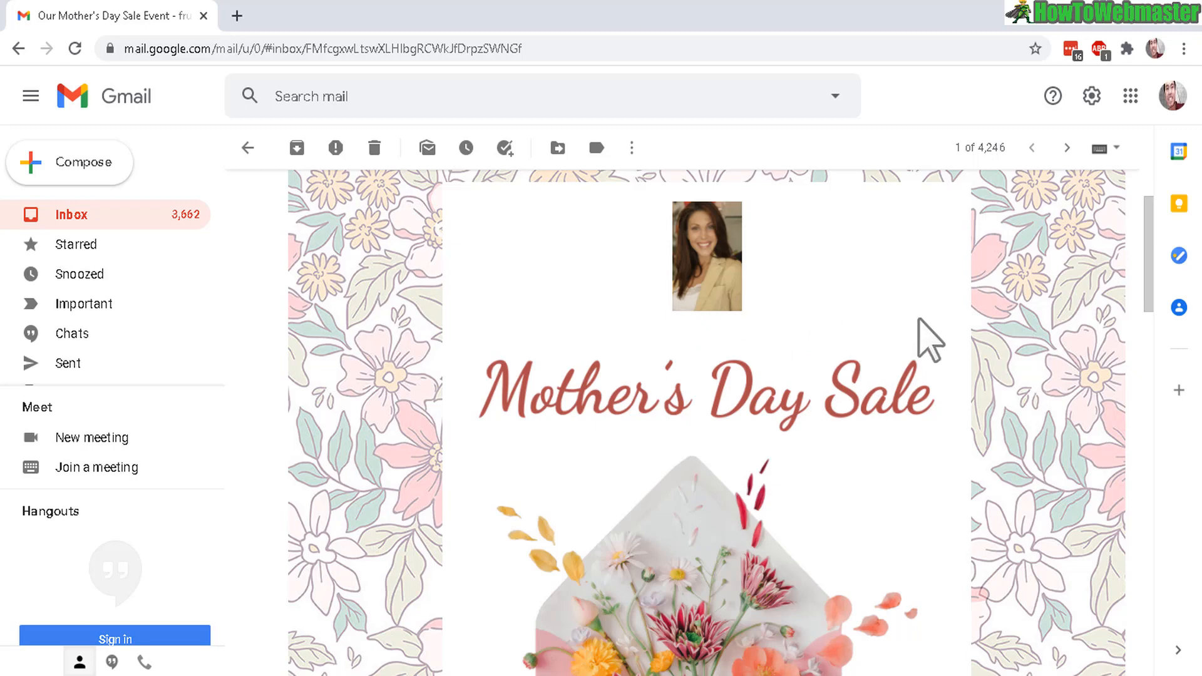
pyautogui.moveTo(1148, 260); pyautogui.dragTo(1148, 223)
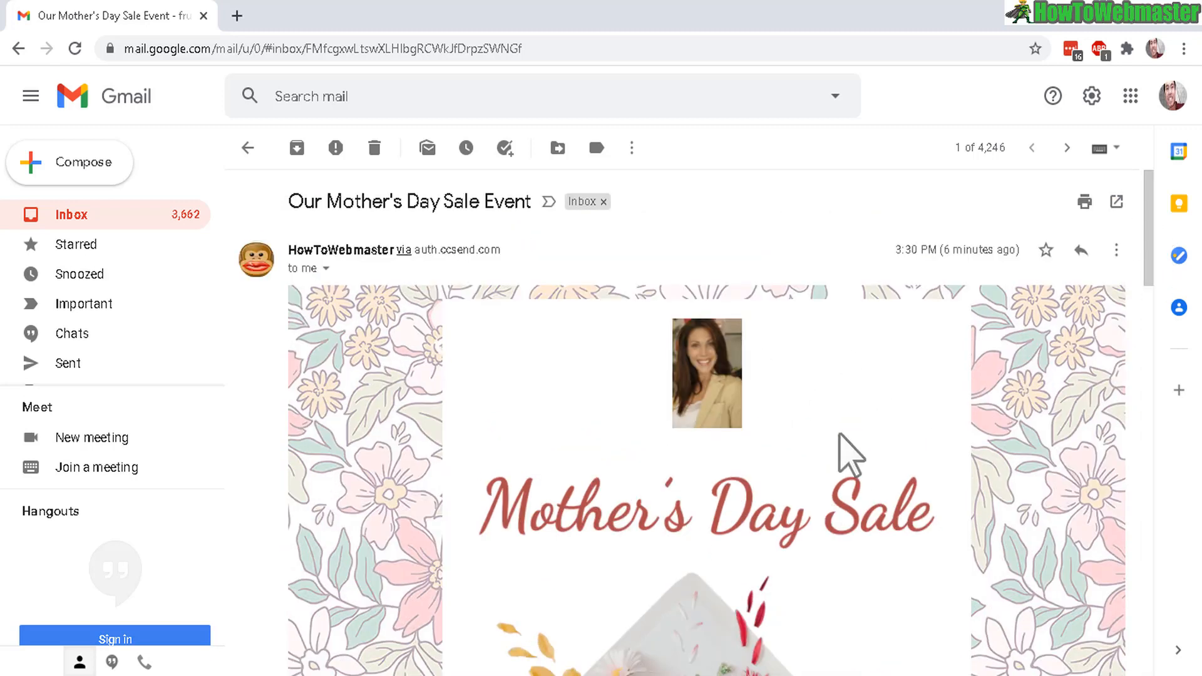